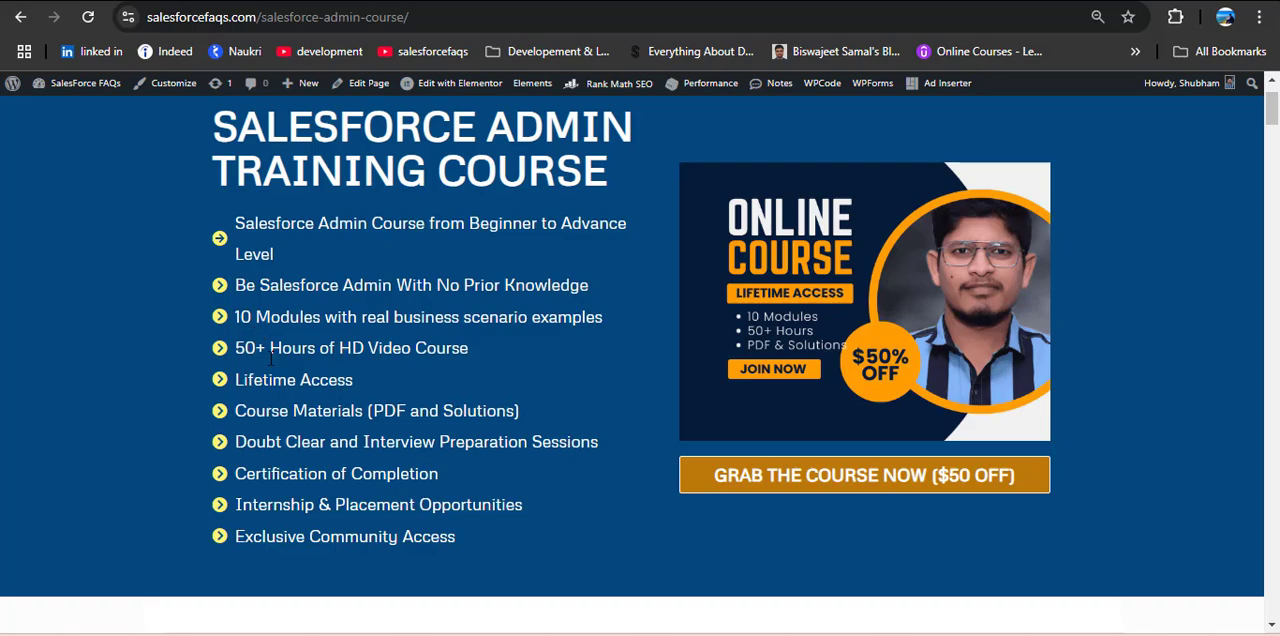
Step: Look through the Salesforce Admin course page, including the course highlights, instructor profiles and the contents of Modules 1 to 10
scroll(329, 434, down, 15)
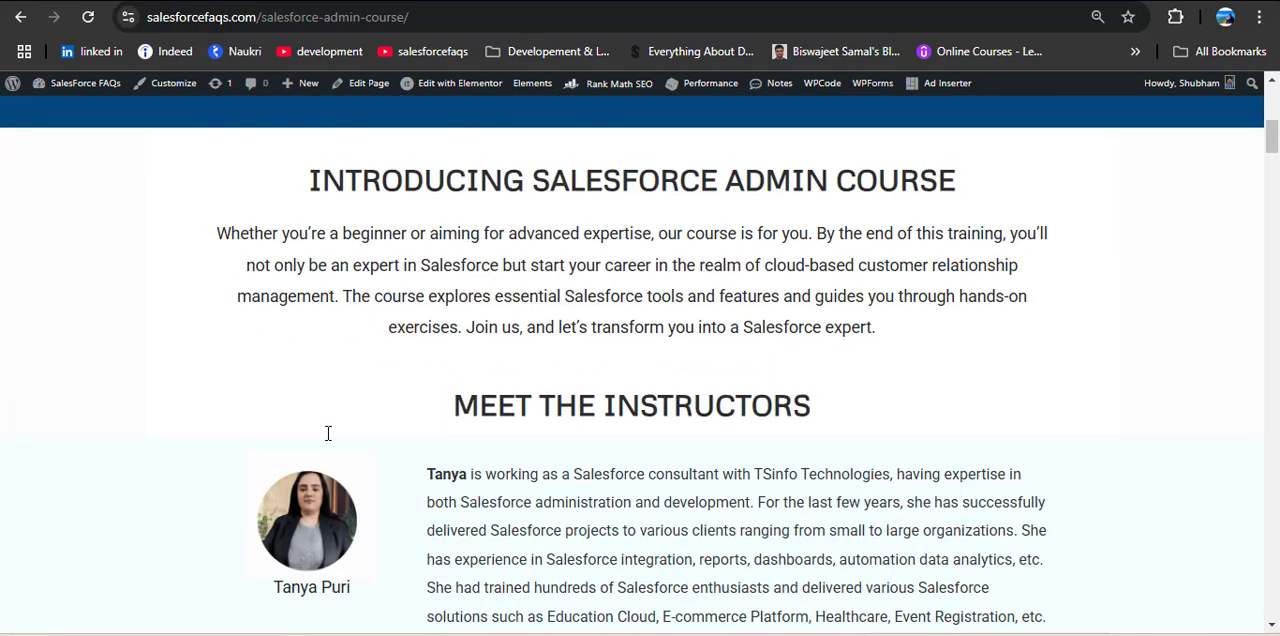
scroll(328, 433, down, 3)
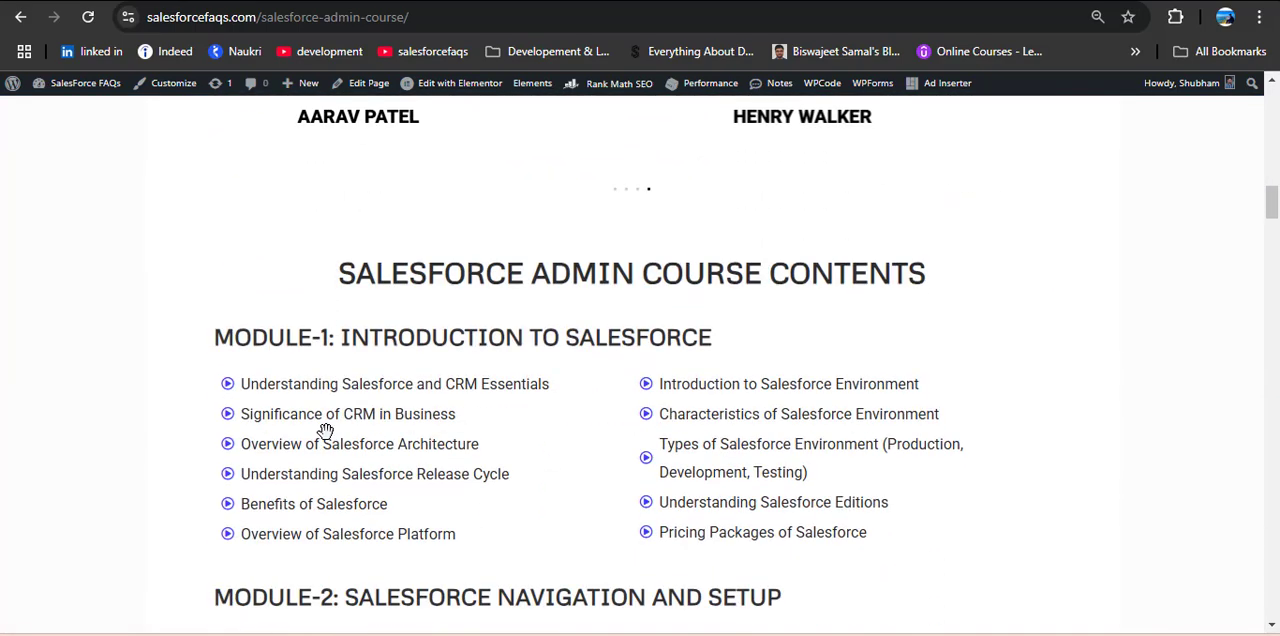
scroll(362, 424, down, 2)
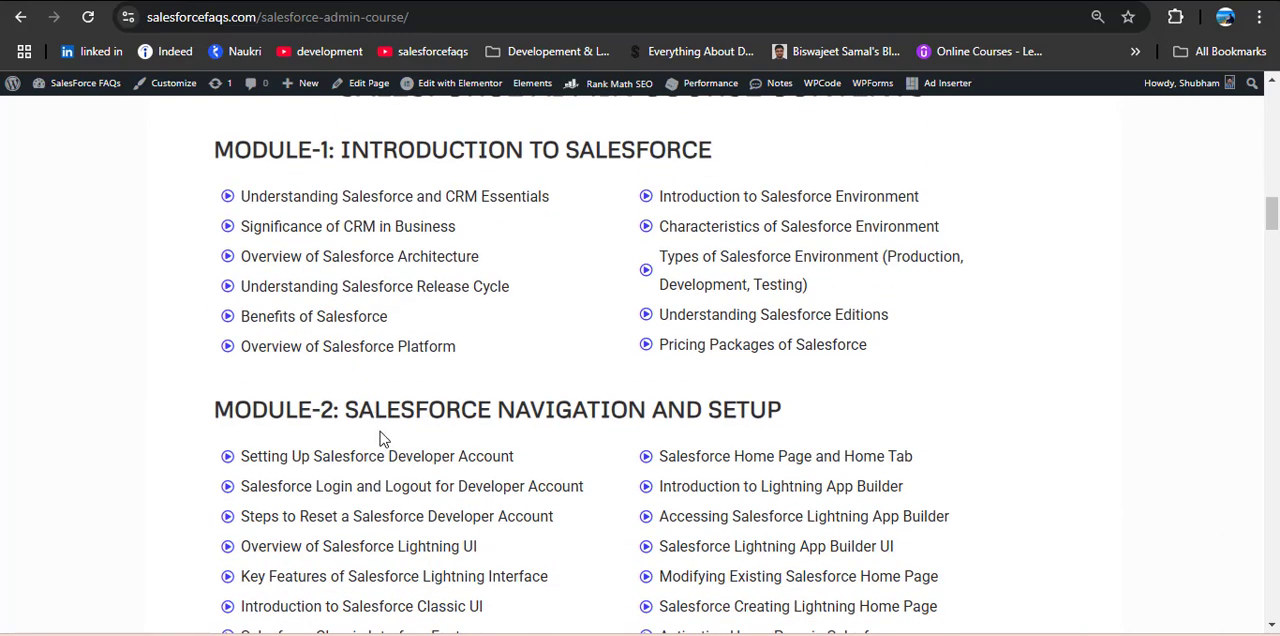
scroll(380, 431, down, 5)
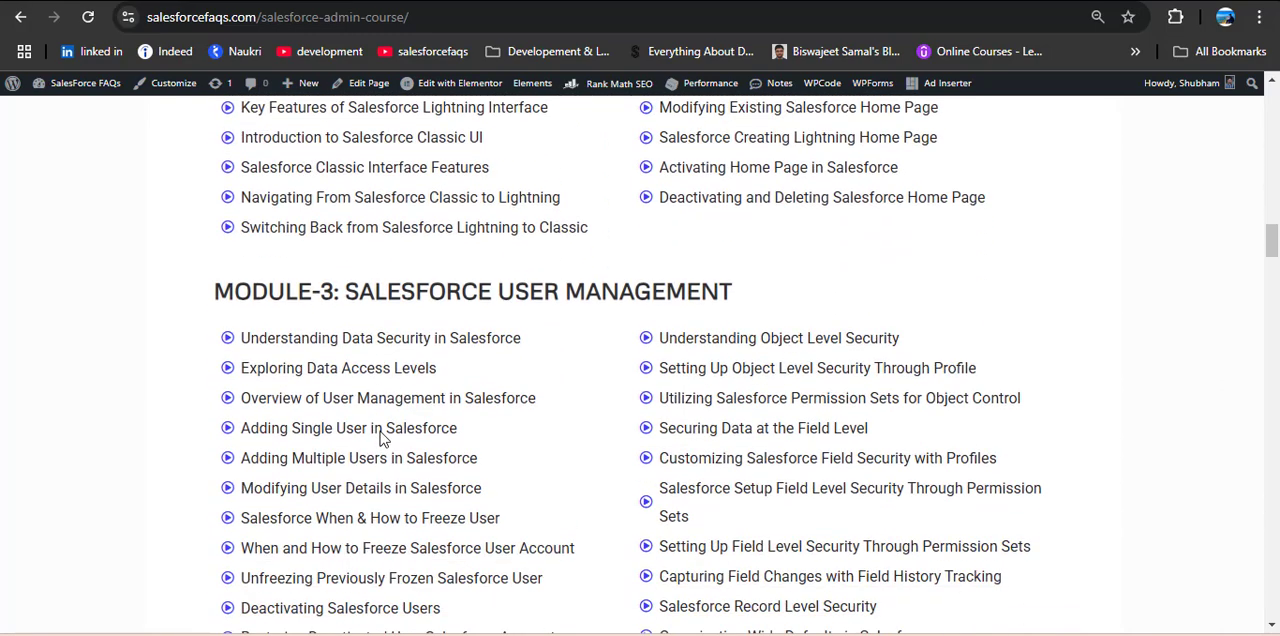
scroll(503, 374, down, 3)
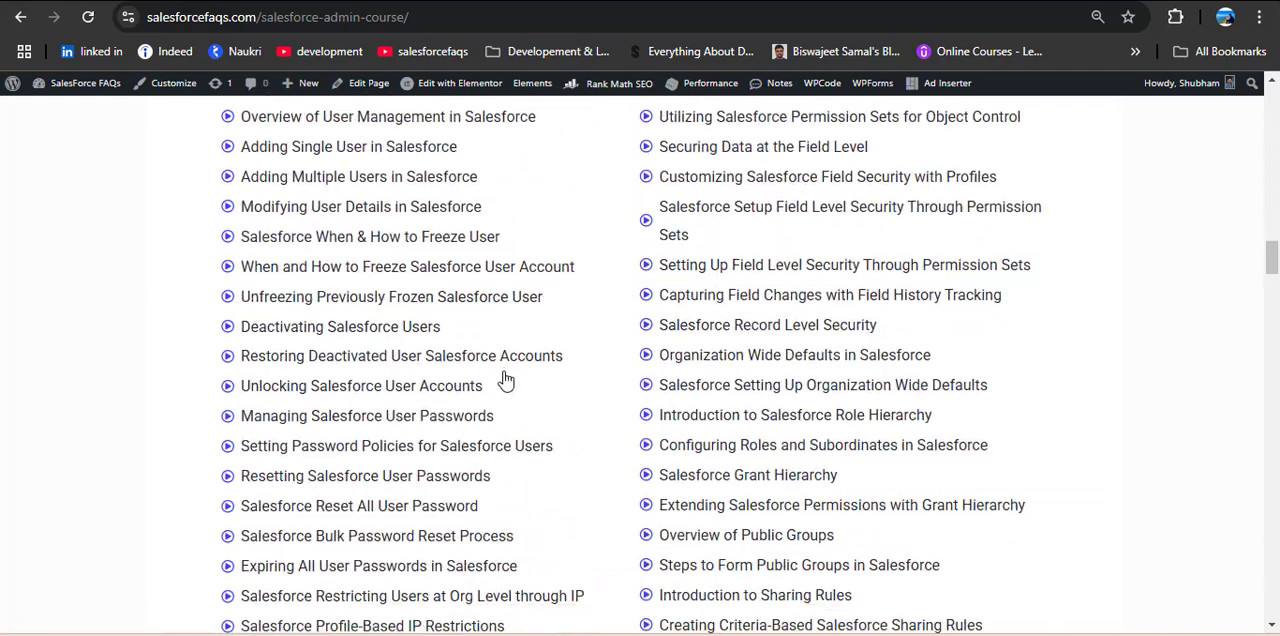
scroll(503, 374, up, 2)
scroll(505, 378, down, 5)
scroll(504, 381, down, 4)
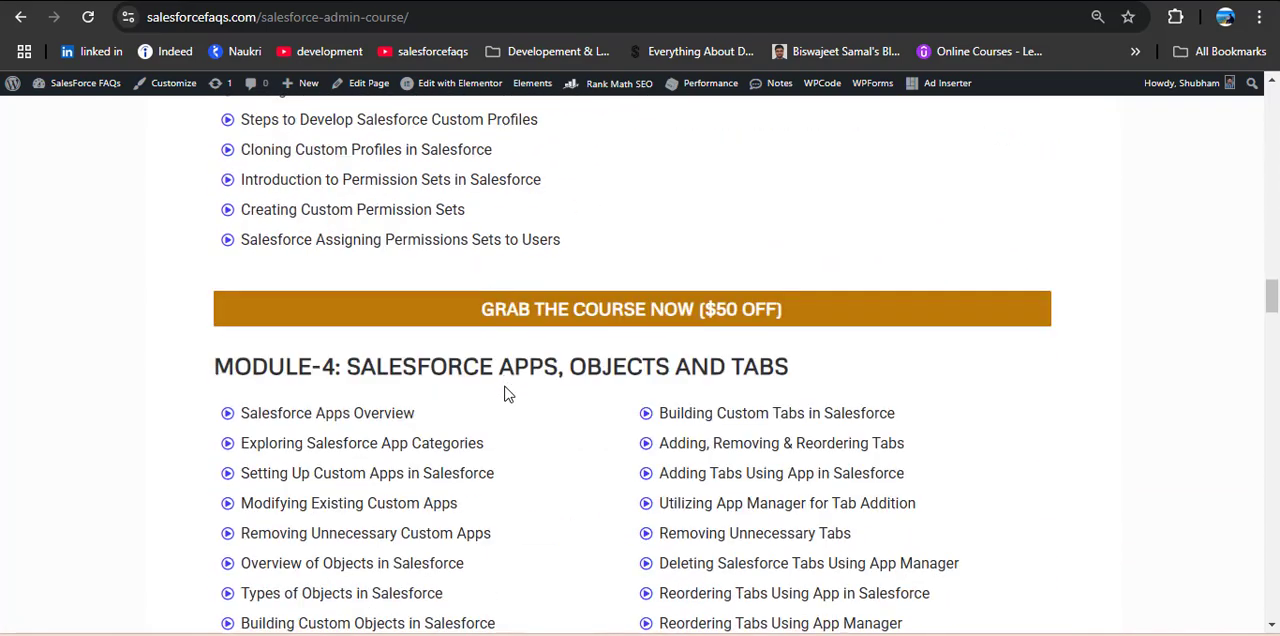
scroll(509, 389, down, 8)
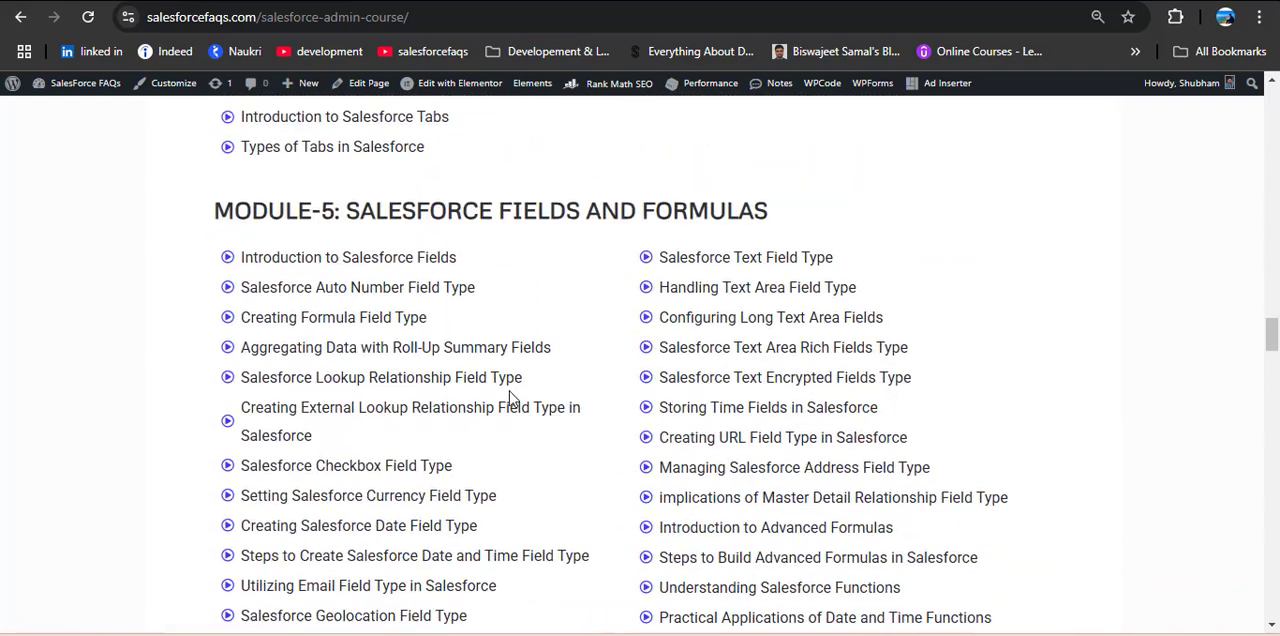
scroll(509, 391, up, 1)
scroll(509, 391, down, 5)
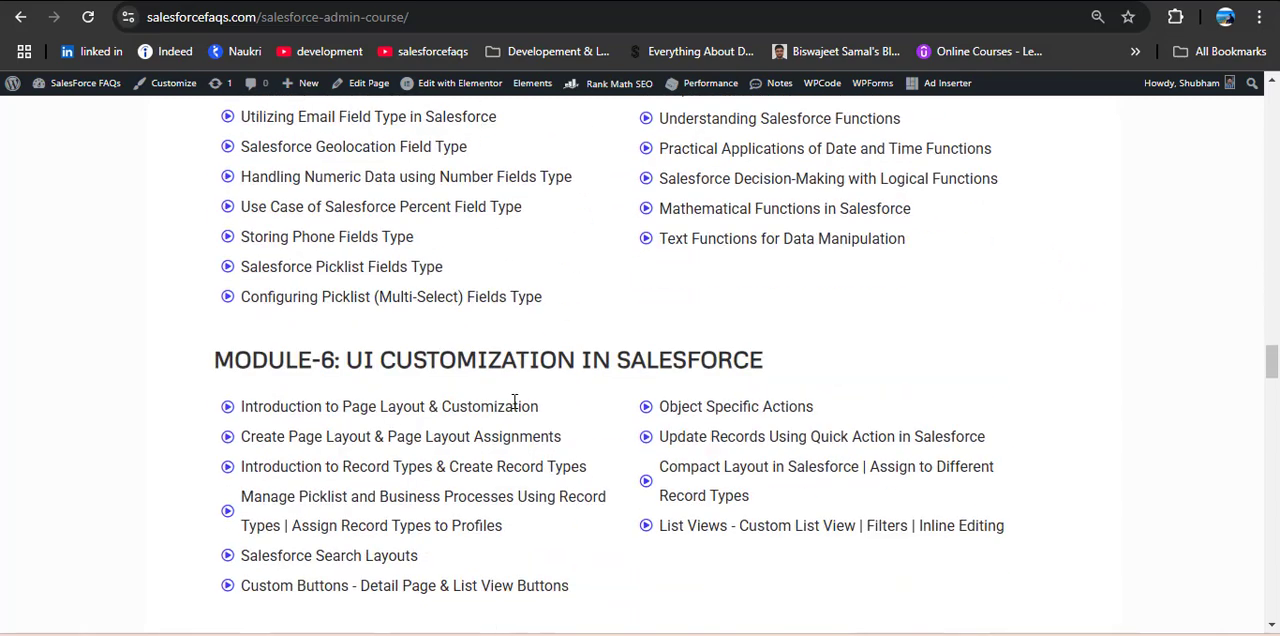
scroll(514, 401, down, 8)
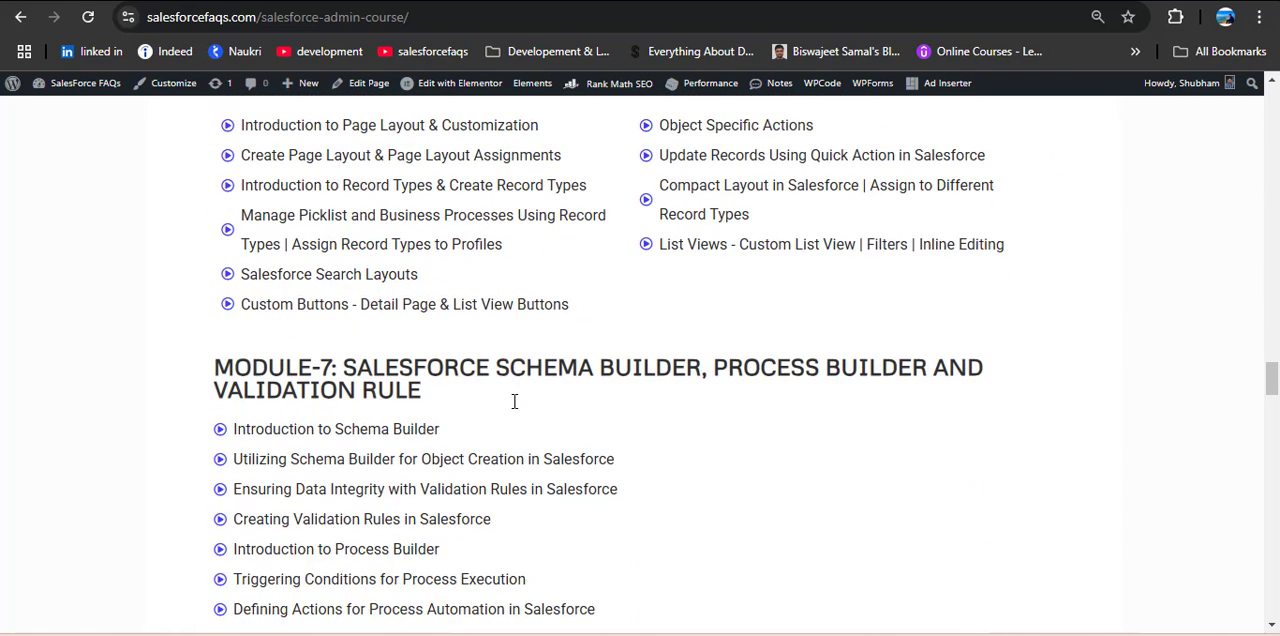
scroll(513, 418, down, 2)
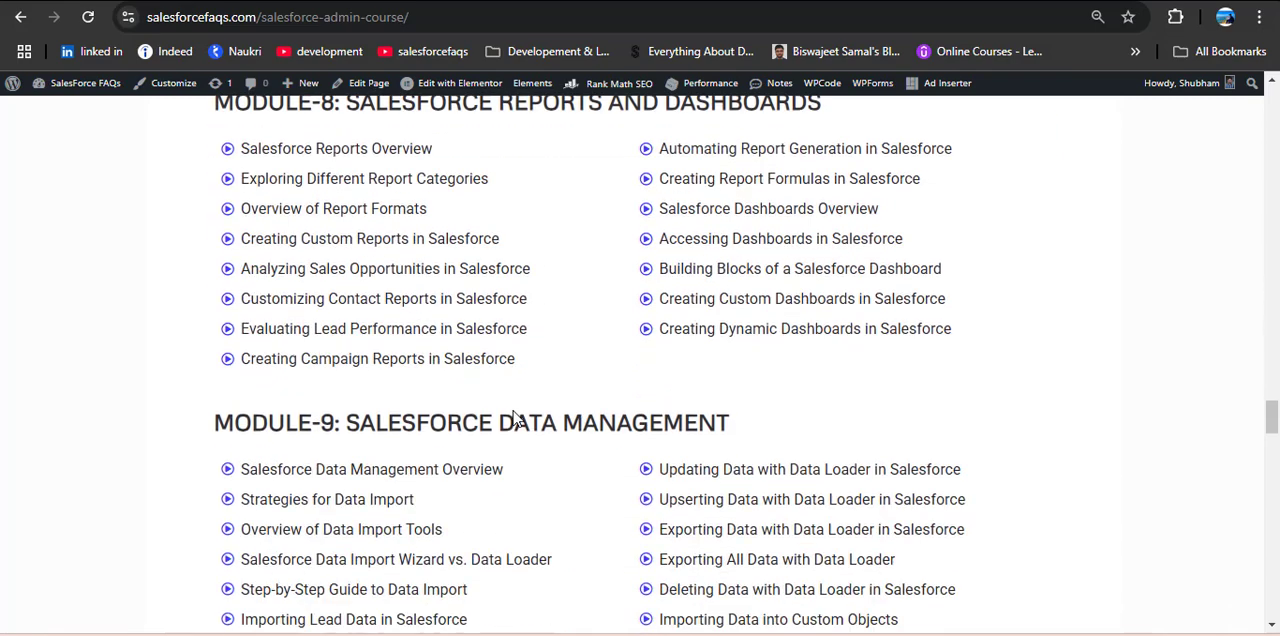
scroll(492, 457, down, 6)
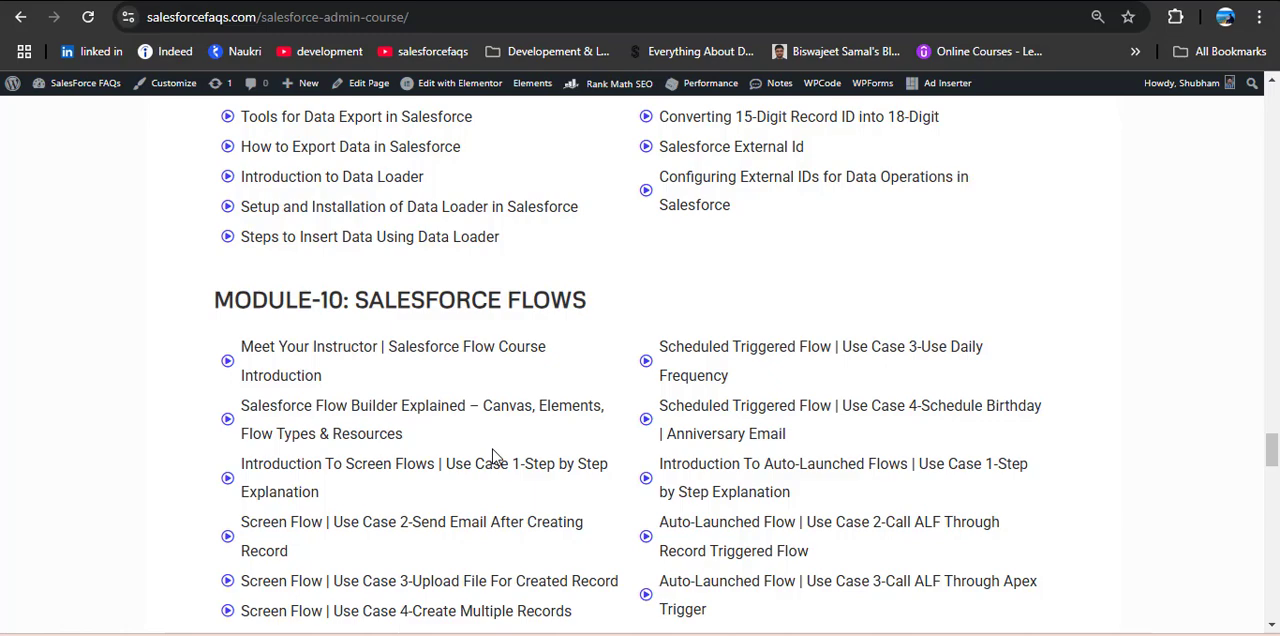
scroll(492, 457, up, 20)
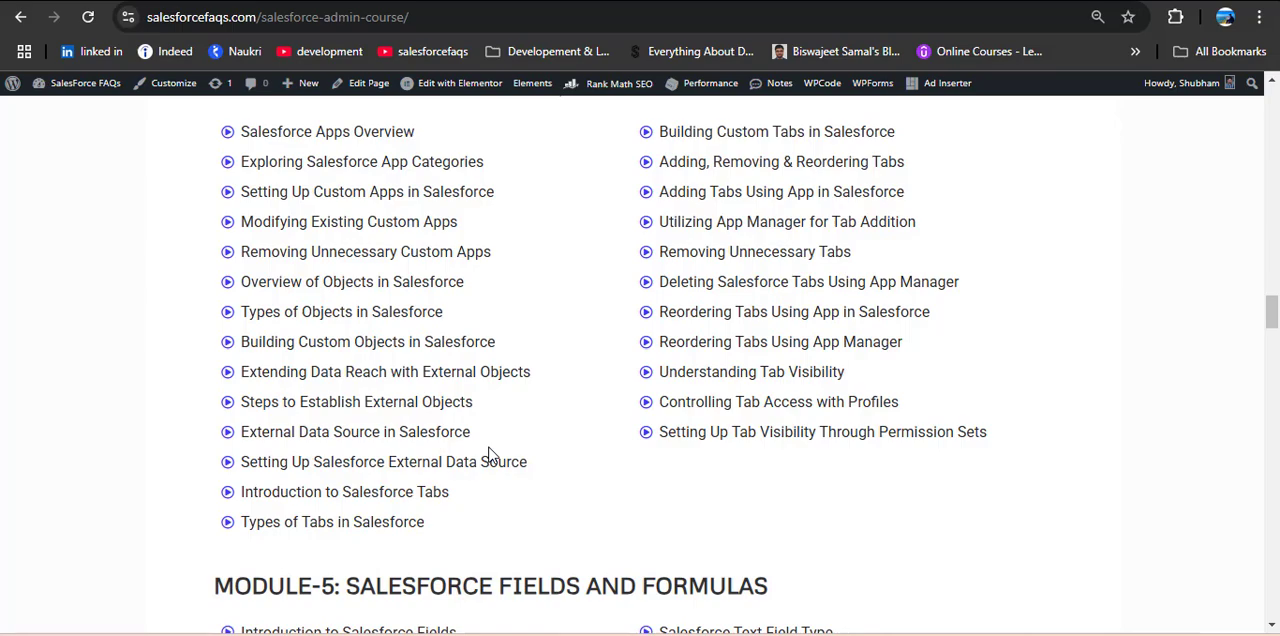
scroll(490, 455, down, 3)
scroll(490, 450, up, 2)
scroll(490, 450, up, 12)
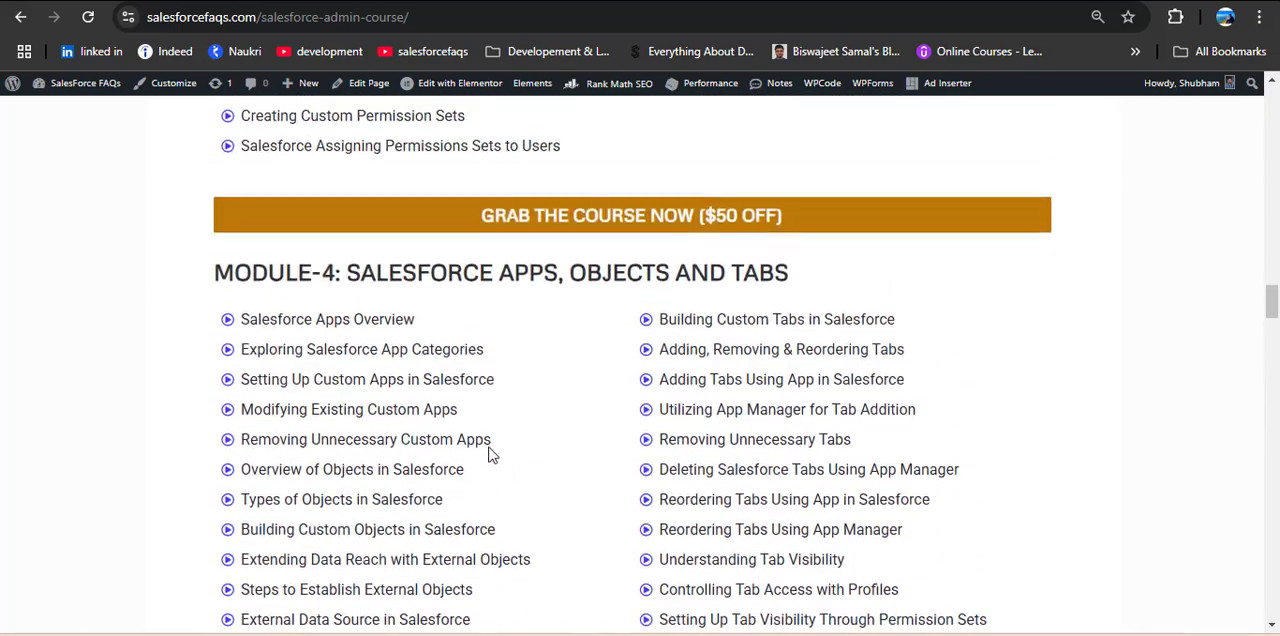
scroll(490, 455, up, 15)
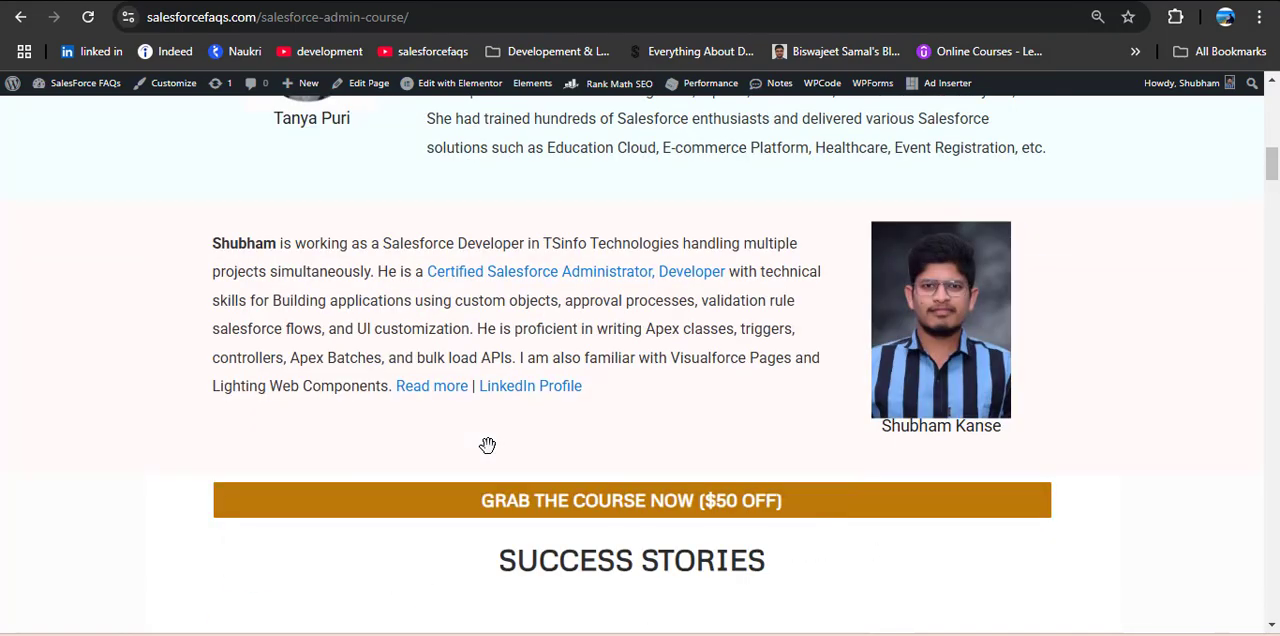
Step: Switch to the PowerPoint slide on auto launched flow use cases, read it, and return to Salesforce in Chrome
key(alt+Tab)
key(Tab)
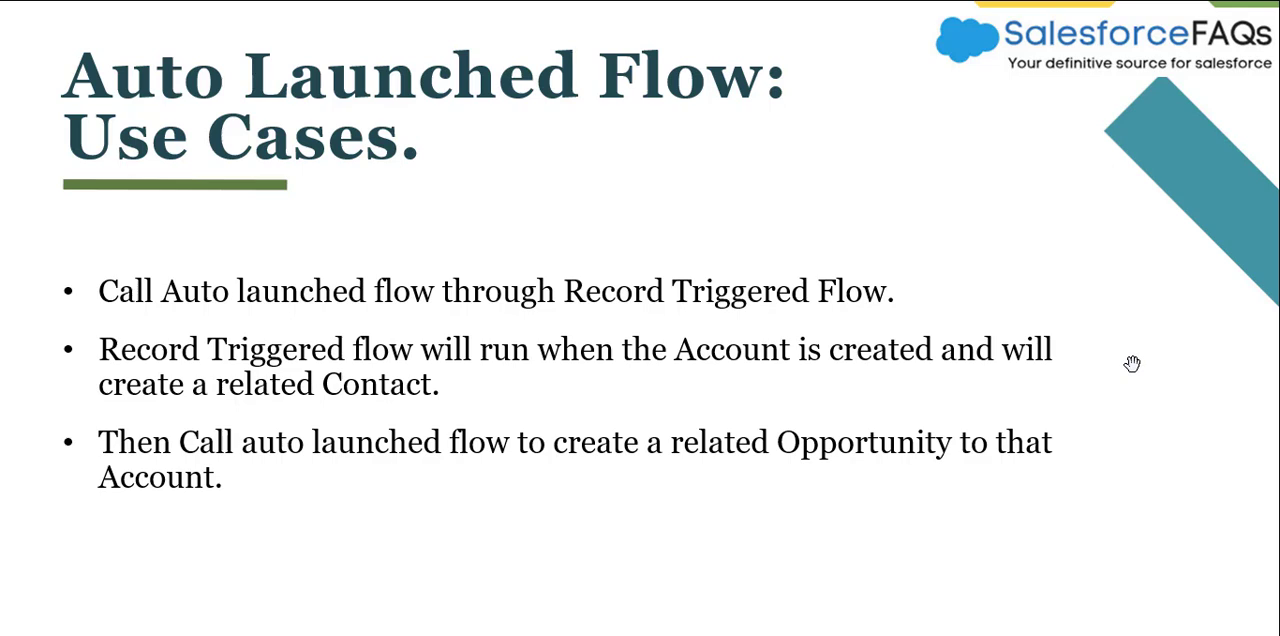
key(alt+Tab)
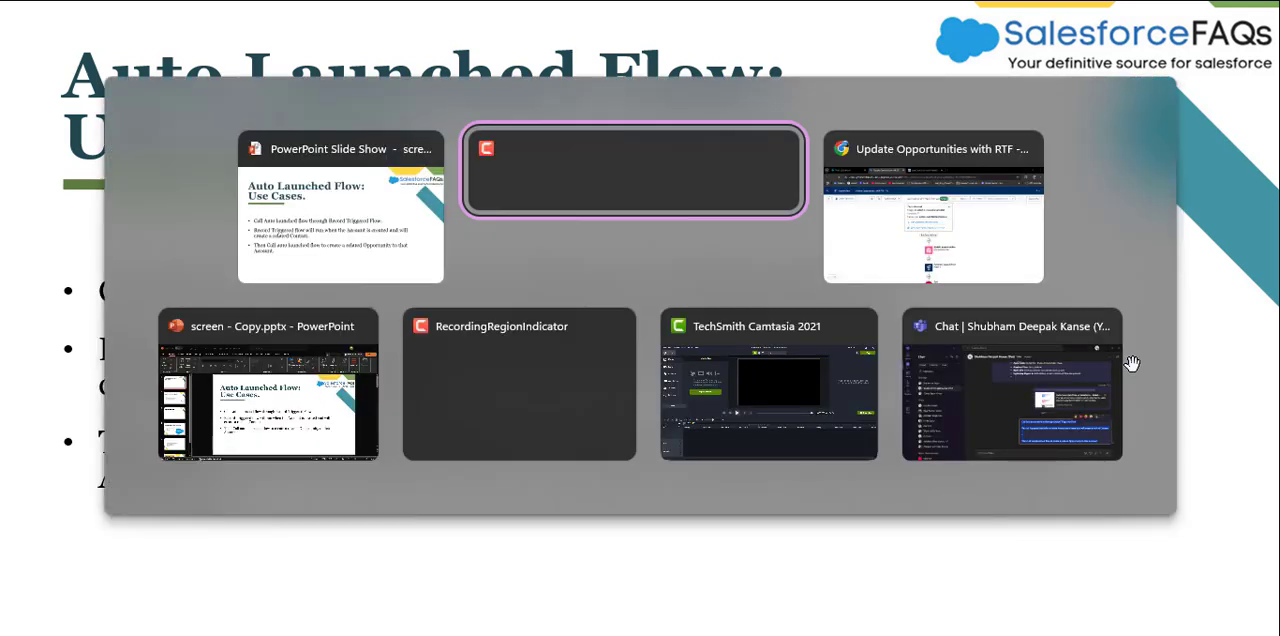
key(alt+Tab)
Step: Leave the open flow for the Flows setup page and create a new Record-Triggered Flow
click(24, 96)
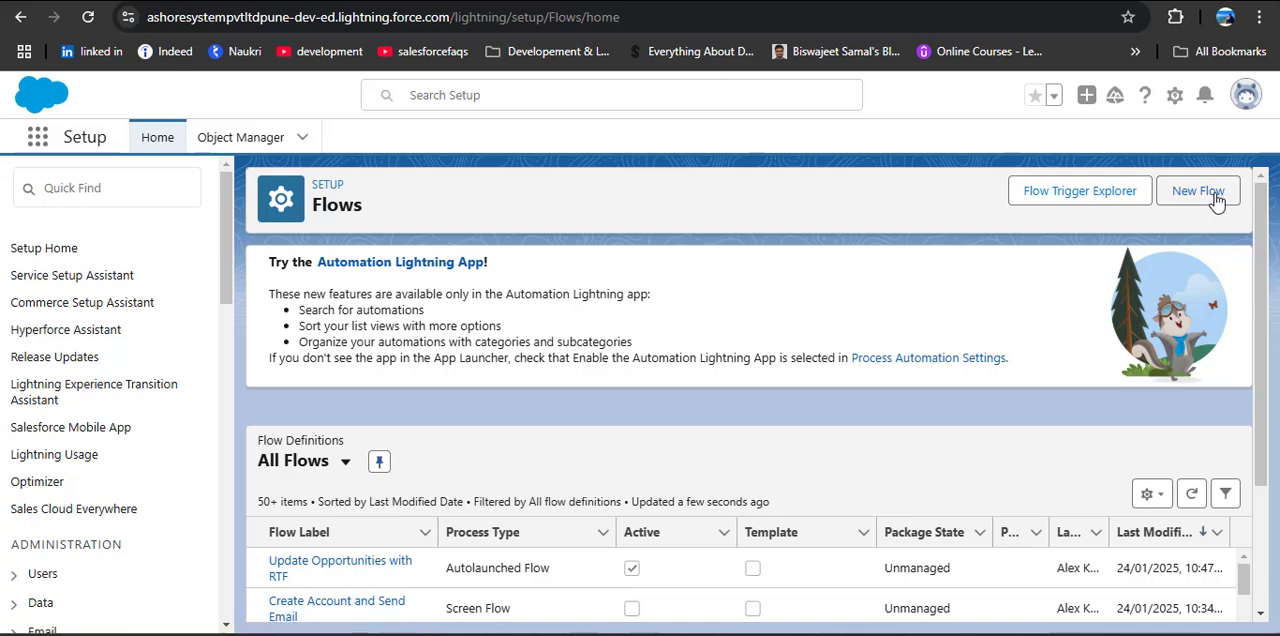
click(1212, 193)
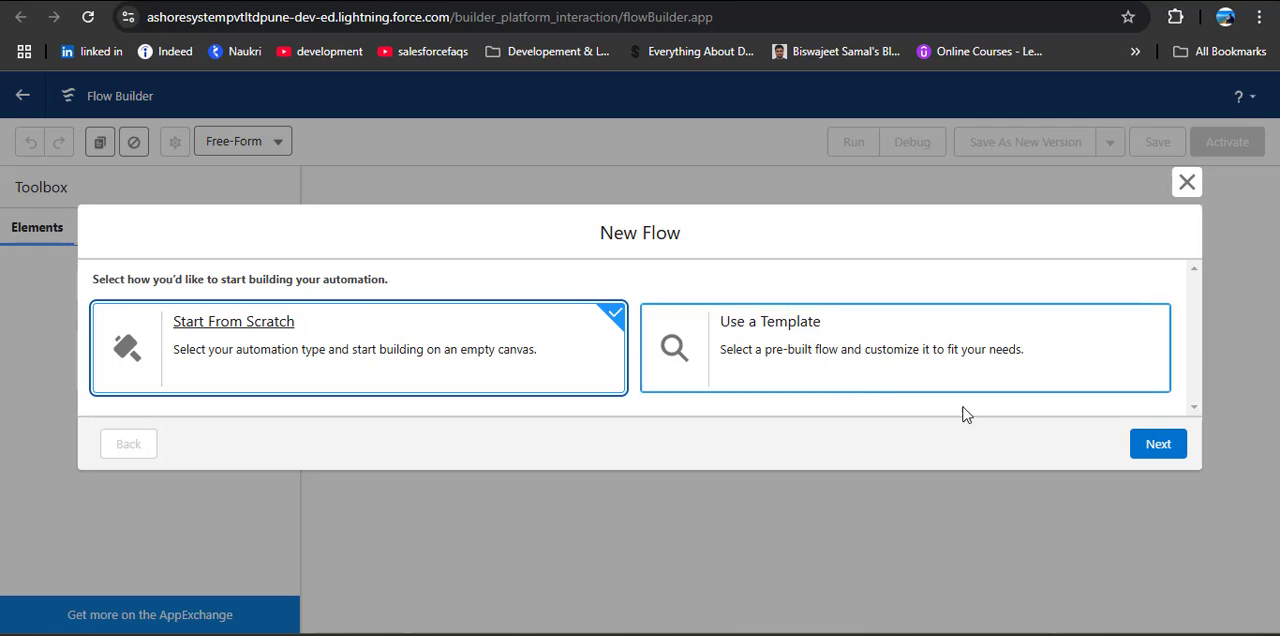
click(1158, 448)
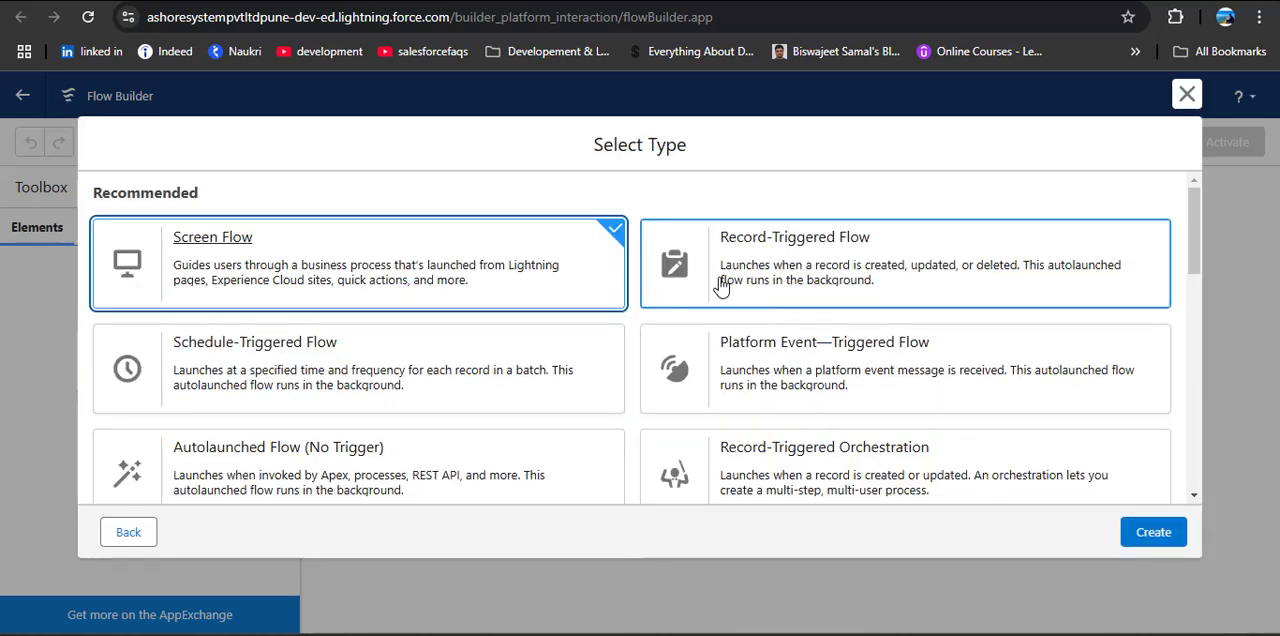
click(797, 266)
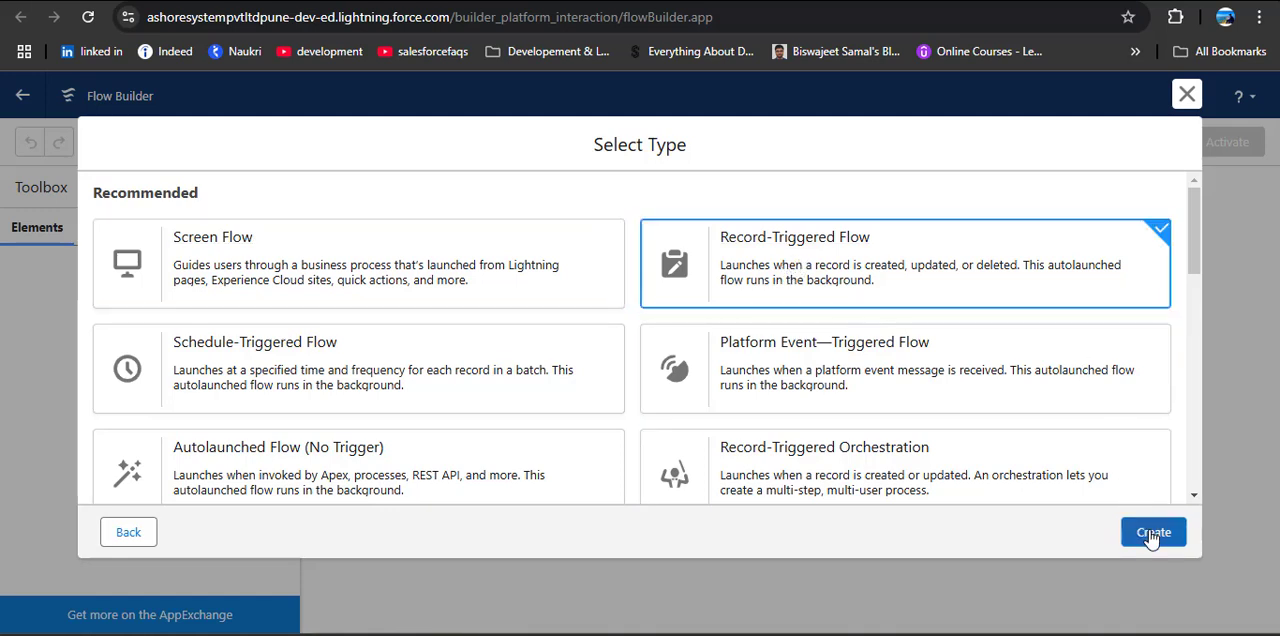
click(1152, 531)
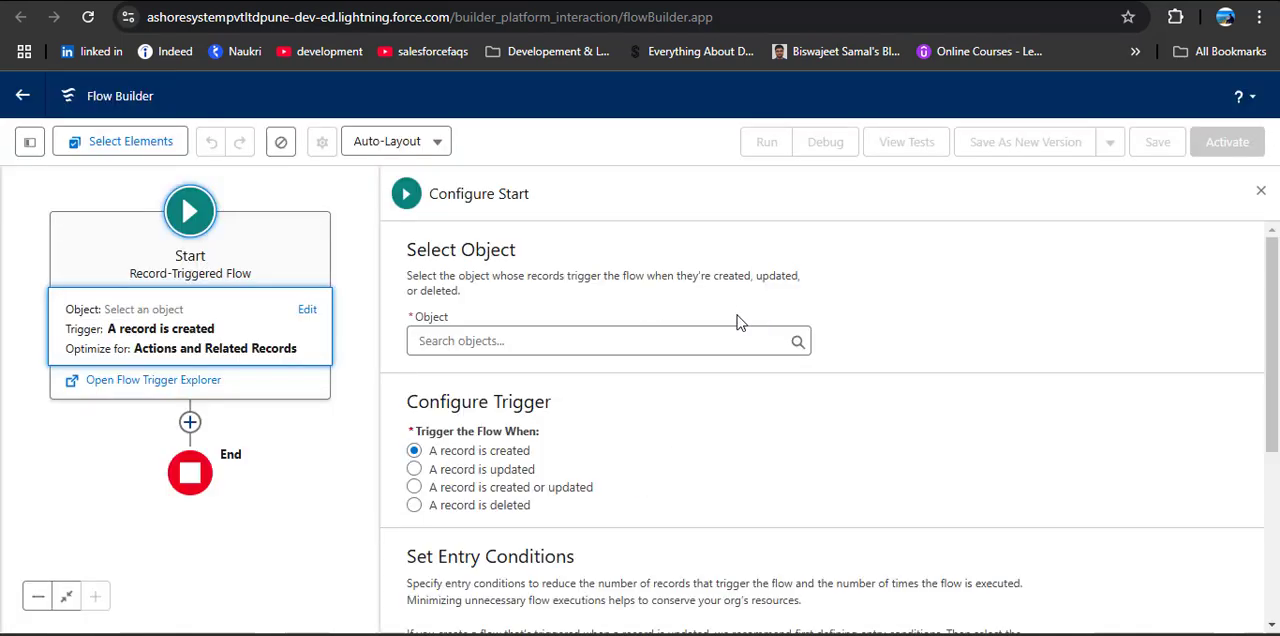
Step: Set Account as the object that triggers the flow, review the start options and close the start configuration
click(647, 340)
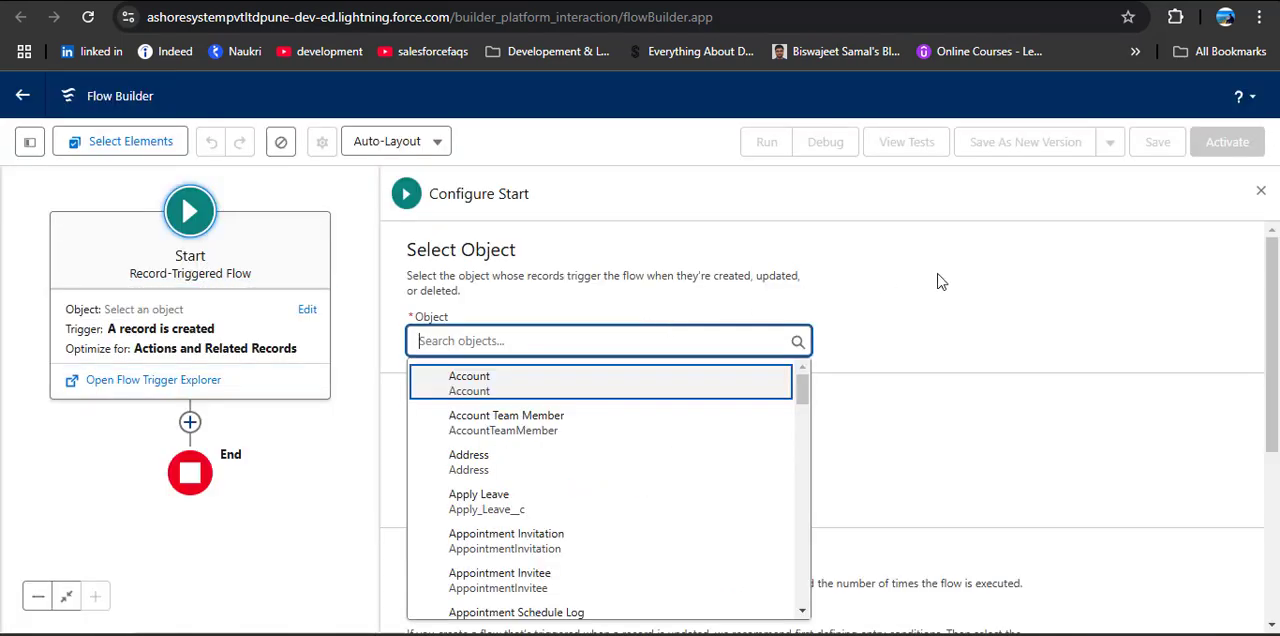
click(745, 383)
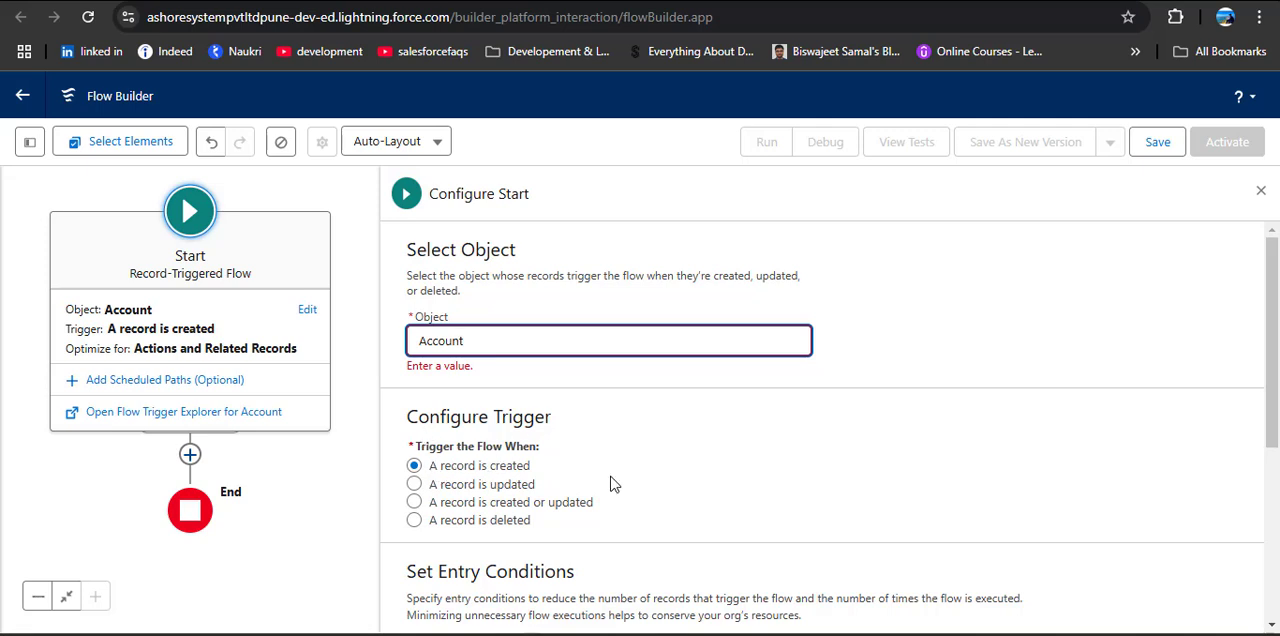
scroll(808, 466, down, 2)
scroll(808, 466, down, 2)
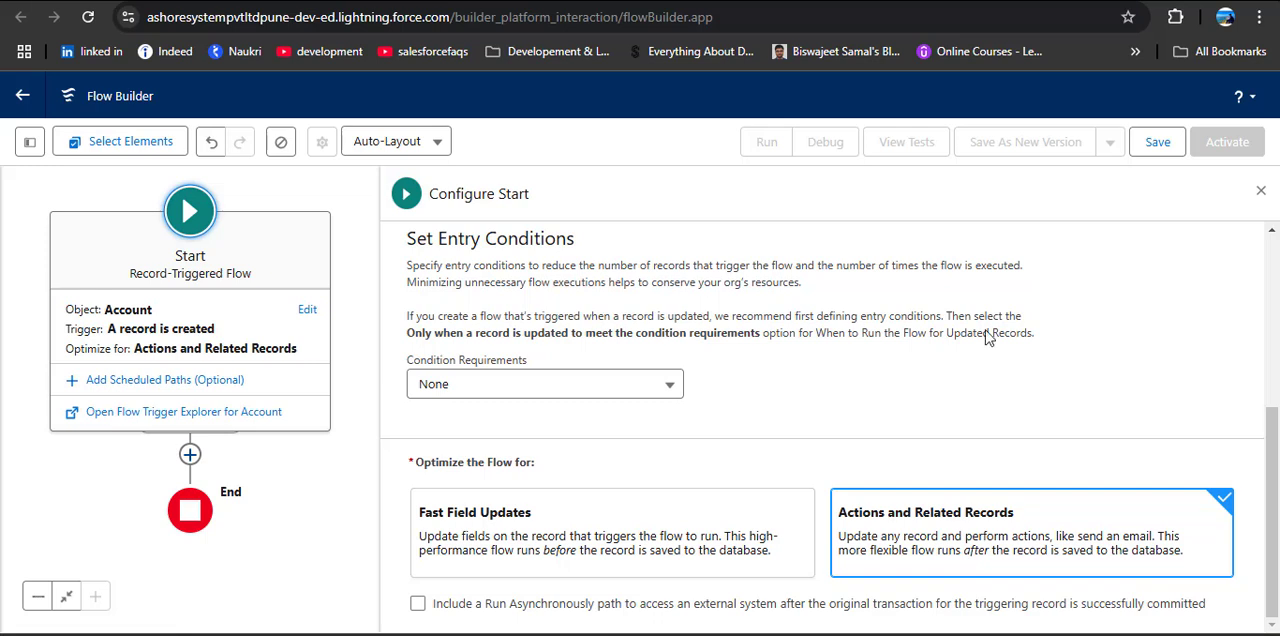
click(1261, 190)
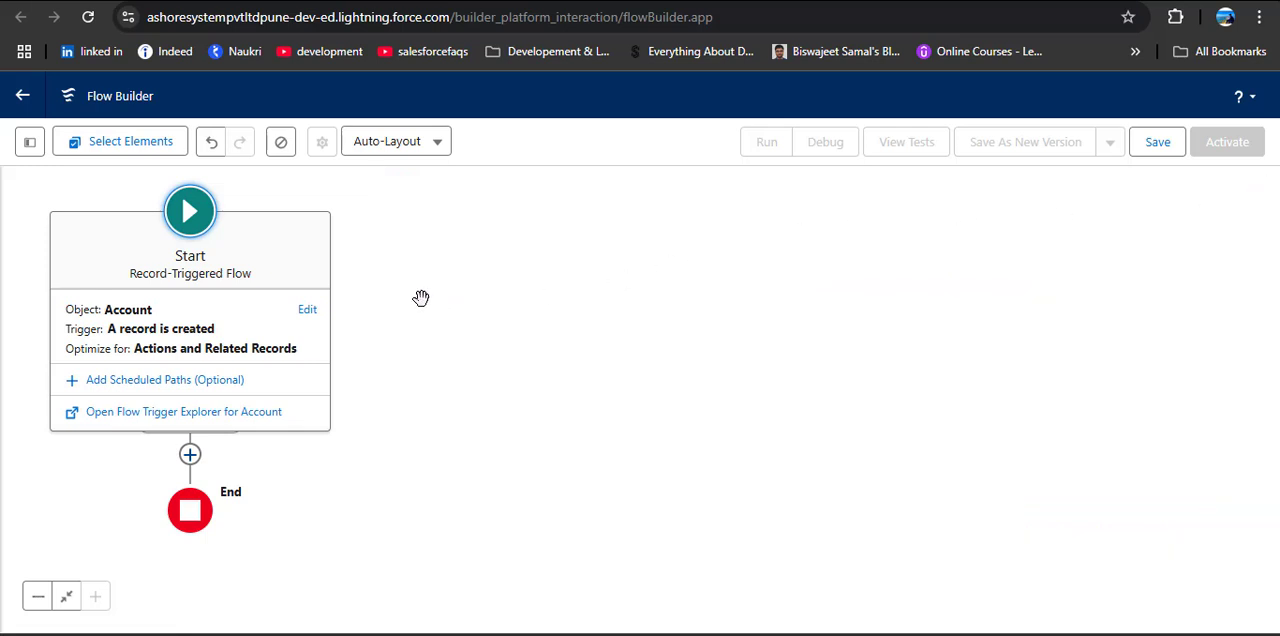
Step: Add a Create Records element directly after the start of the flow and label it Create Related Contacts
drag(421, 298, 820, 282)
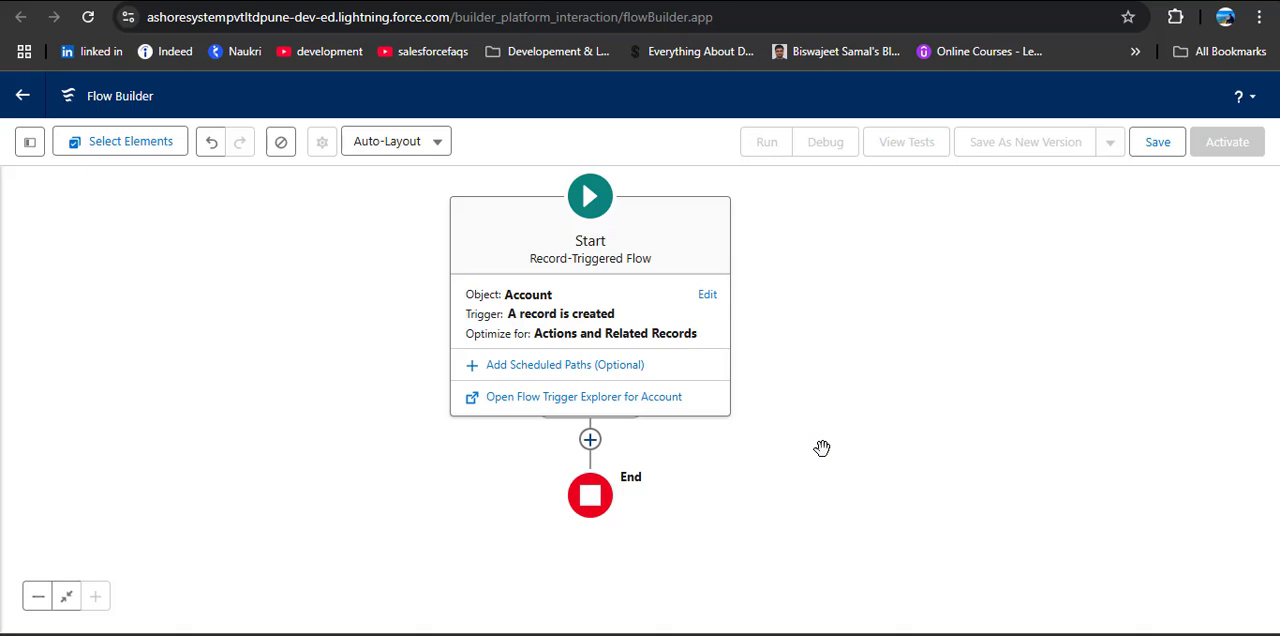
click(590, 442)
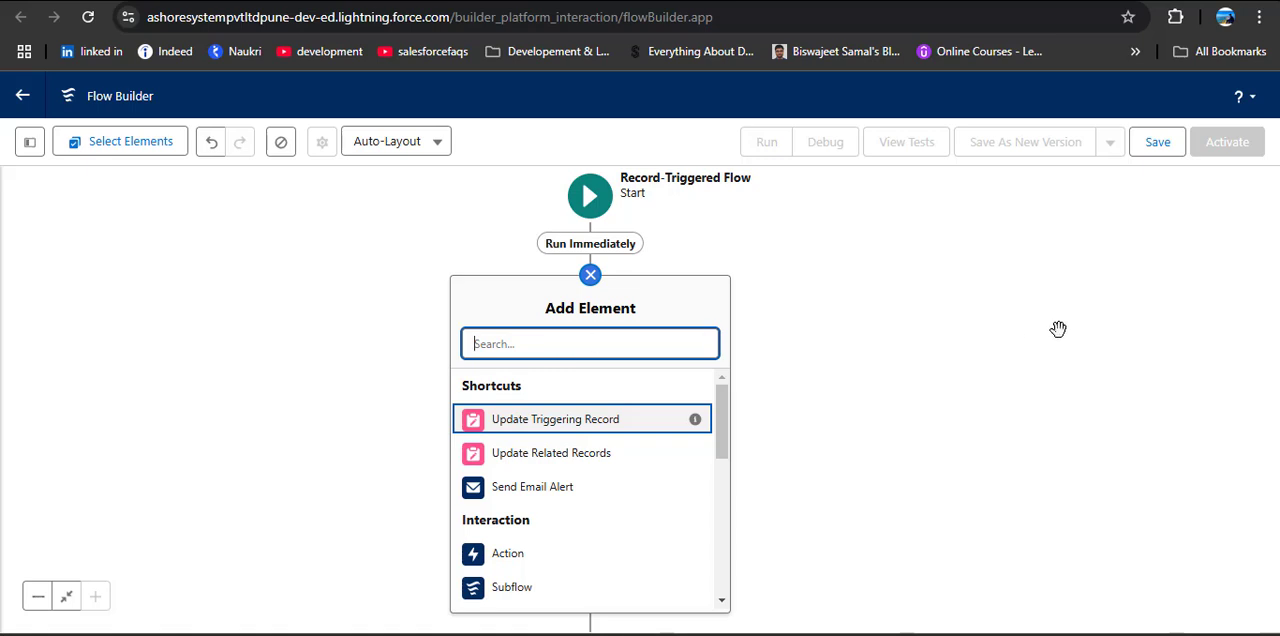
text(Create)
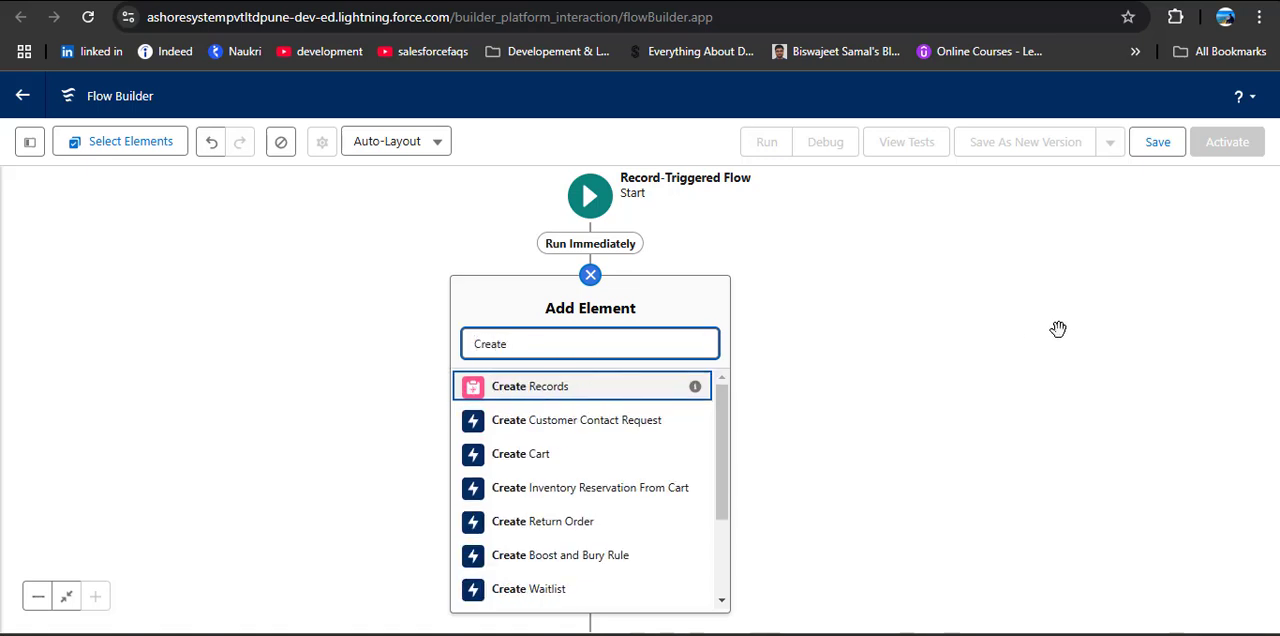
click(566, 390)
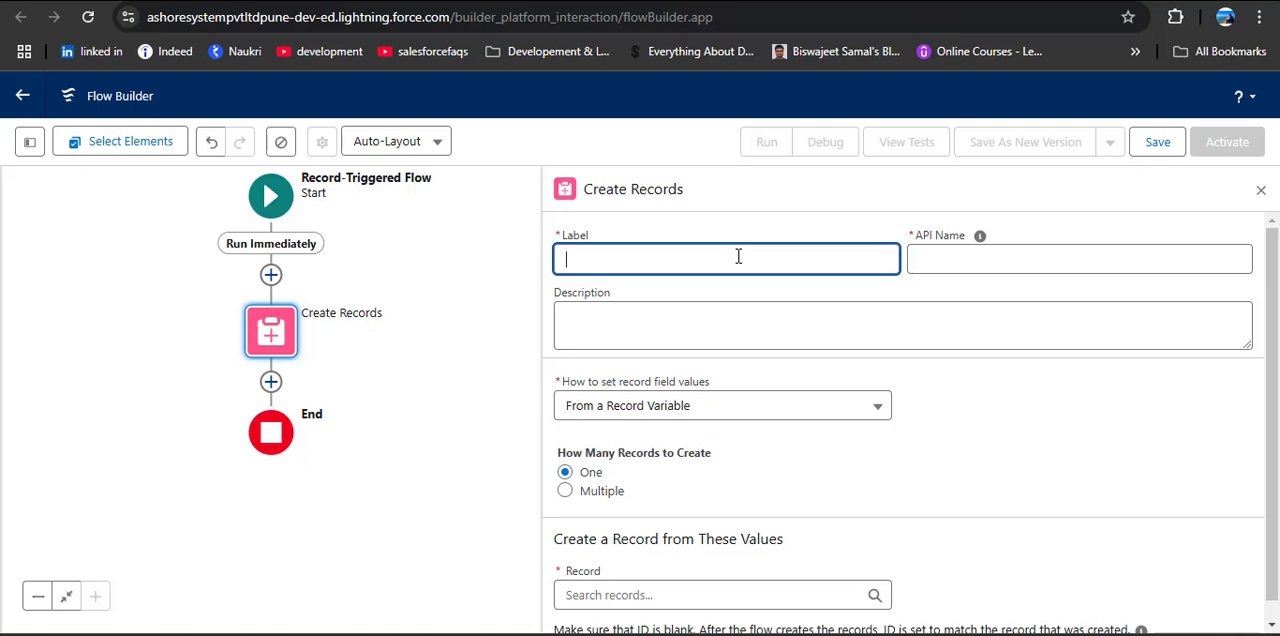
text(Create Related Contacts)
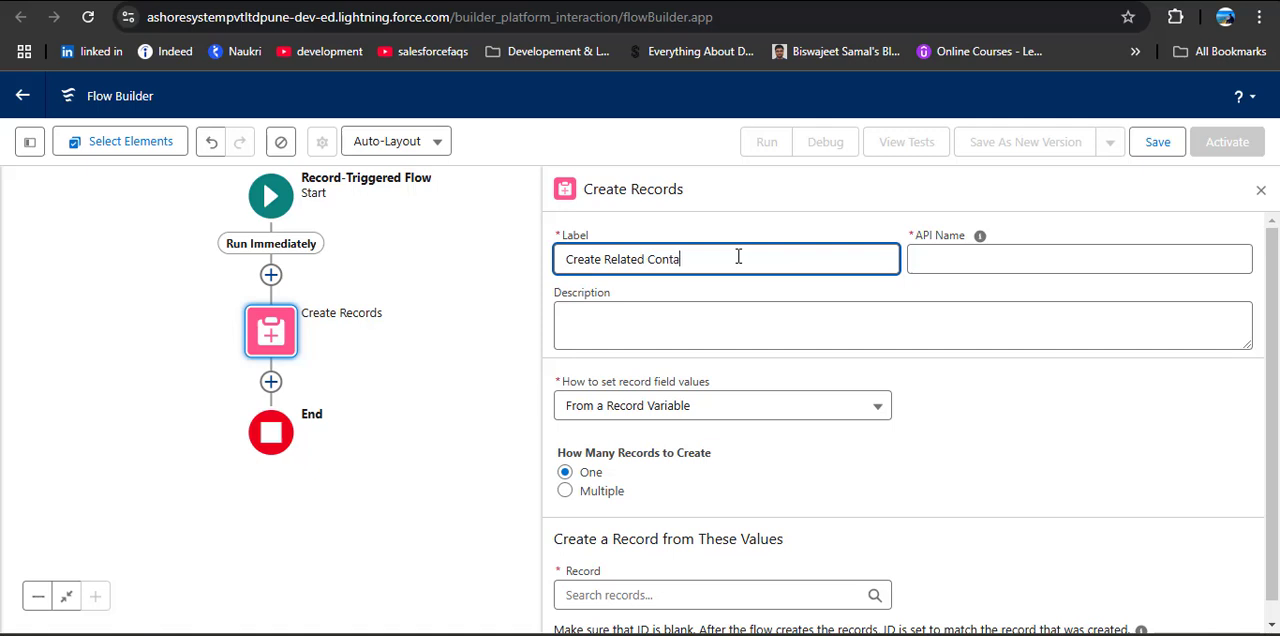
click(1026, 264)
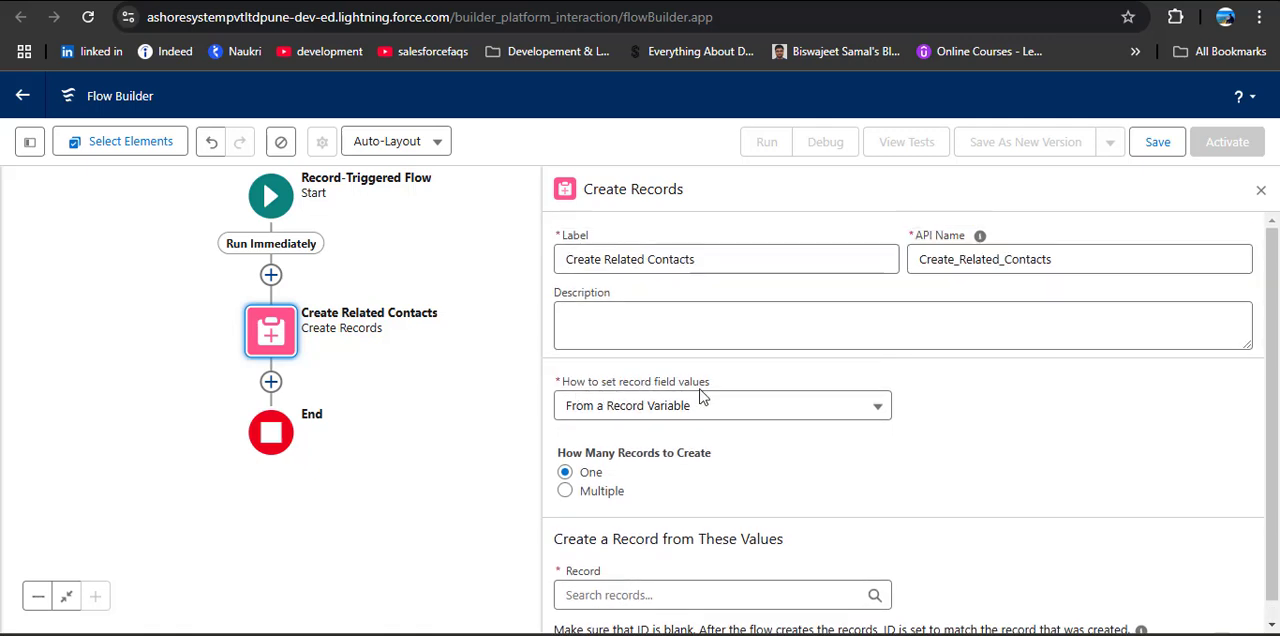
Step: Set the Create Records element to set field values manually and choose Contact as the object to create
click(786, 410)
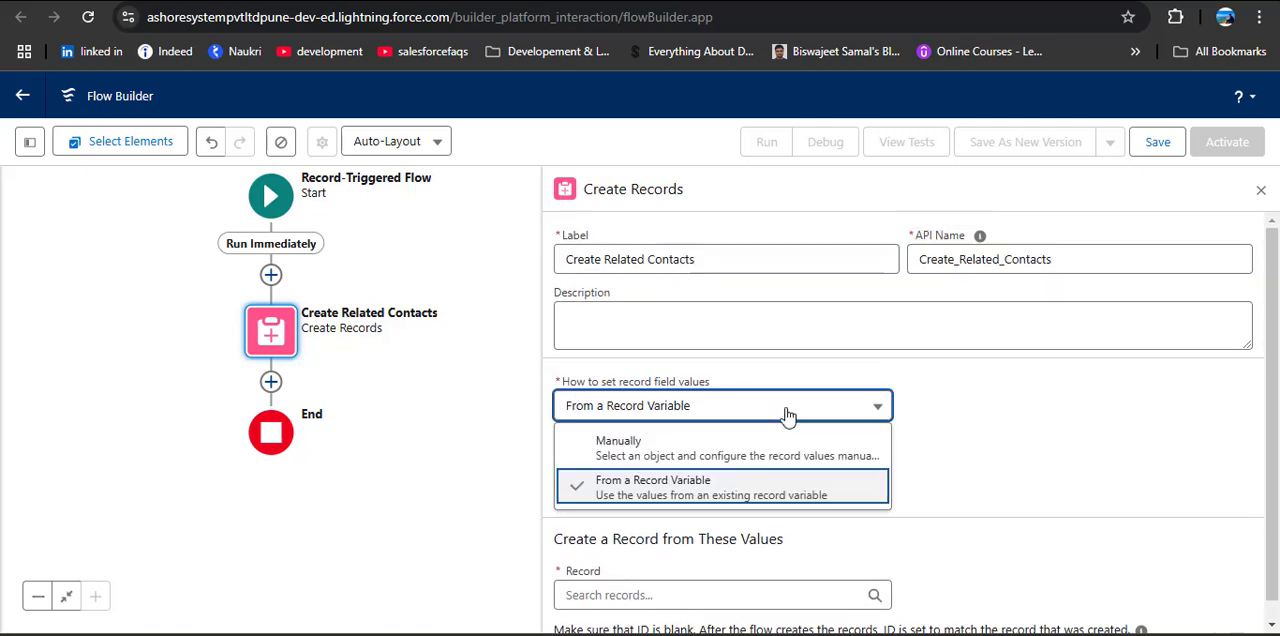
click(790, 441)
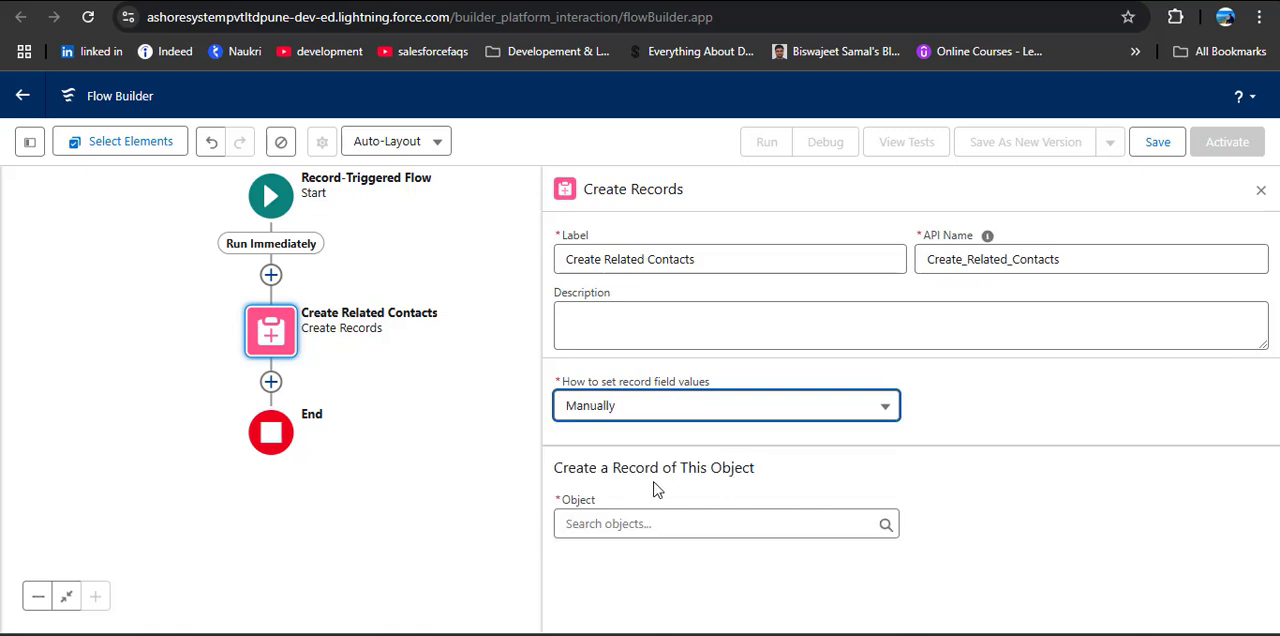
click(755, 521)
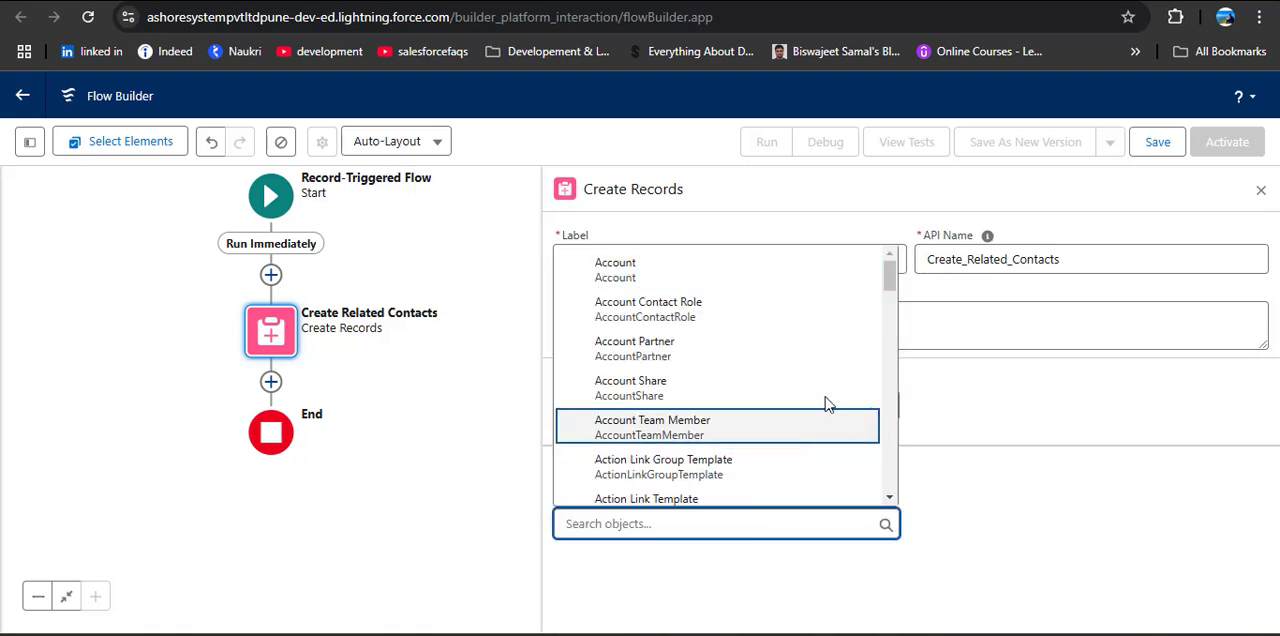
text(Contact)
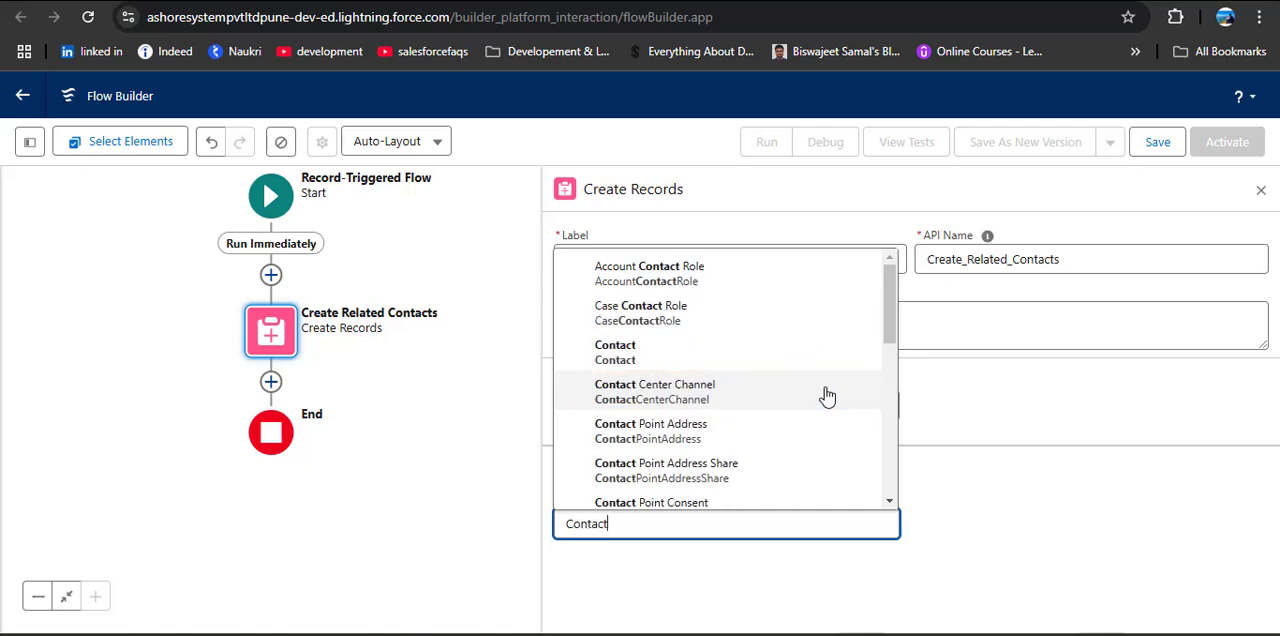
click(752, 360)
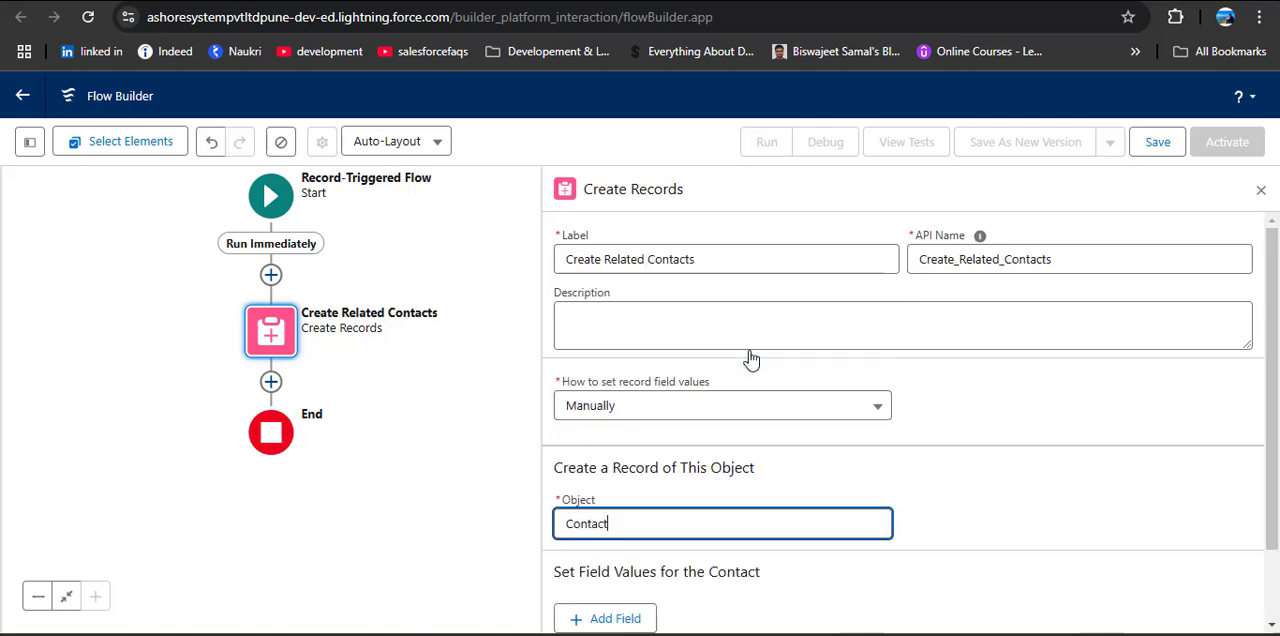
Step: Map the Contact's Last Name field to Triggering Account > Account Name
scroll(1160, 463, down, 2)
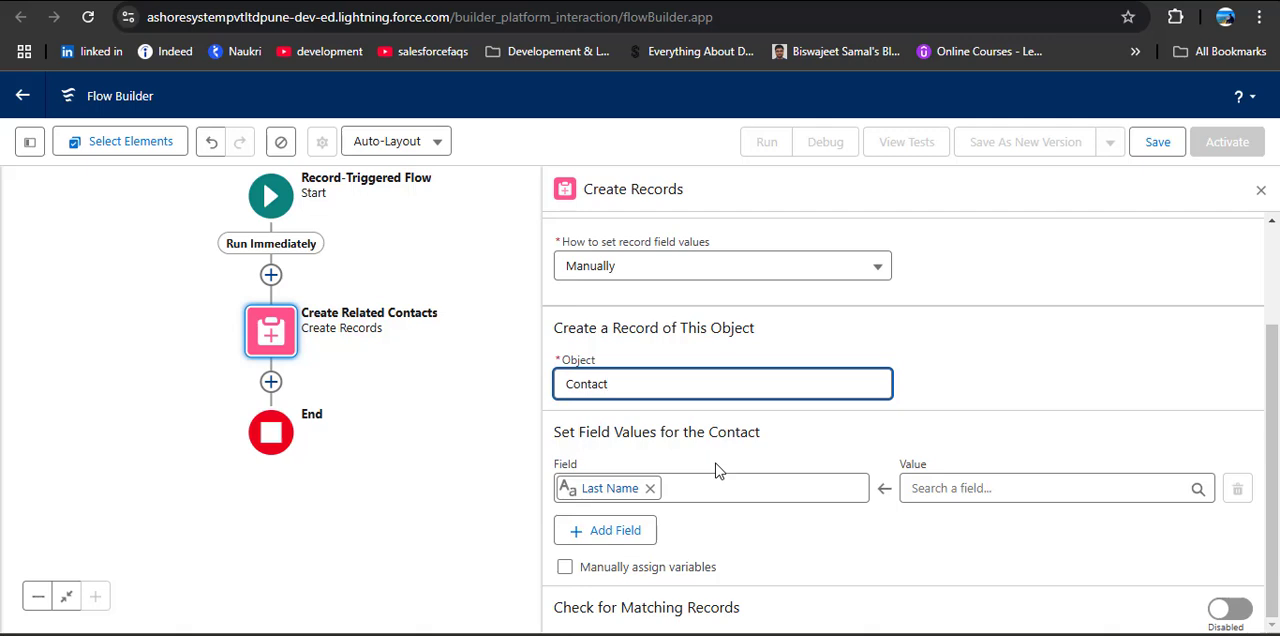
click(962, 490)
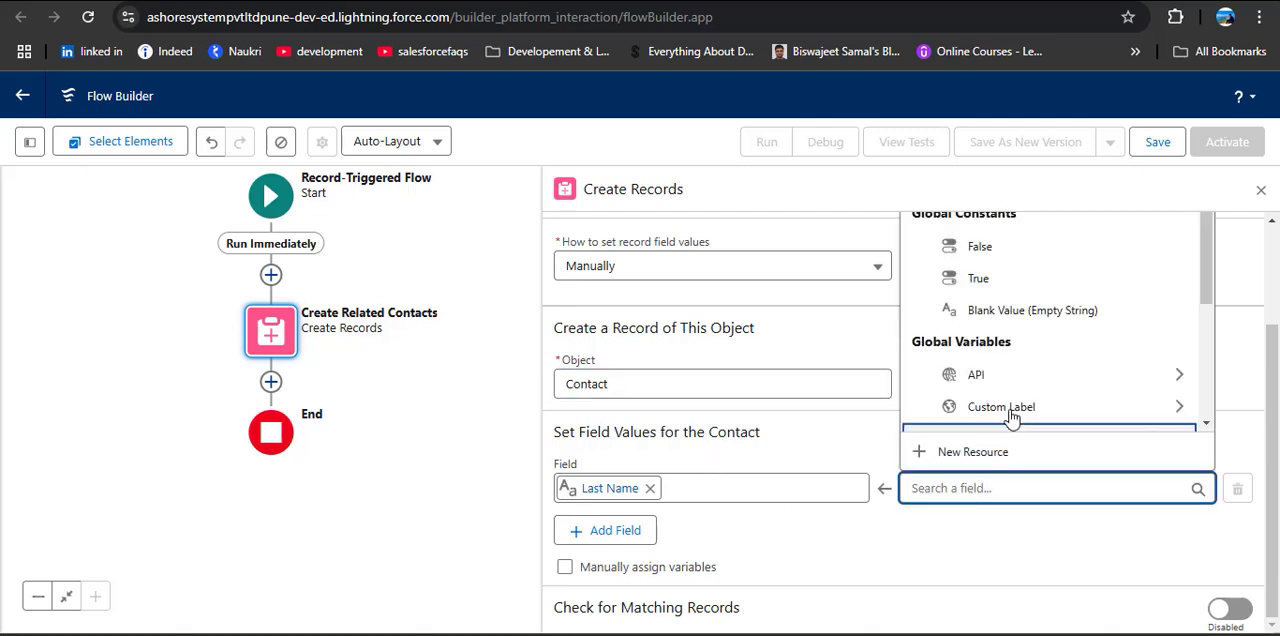
scroll(1036, 373, down, 2)
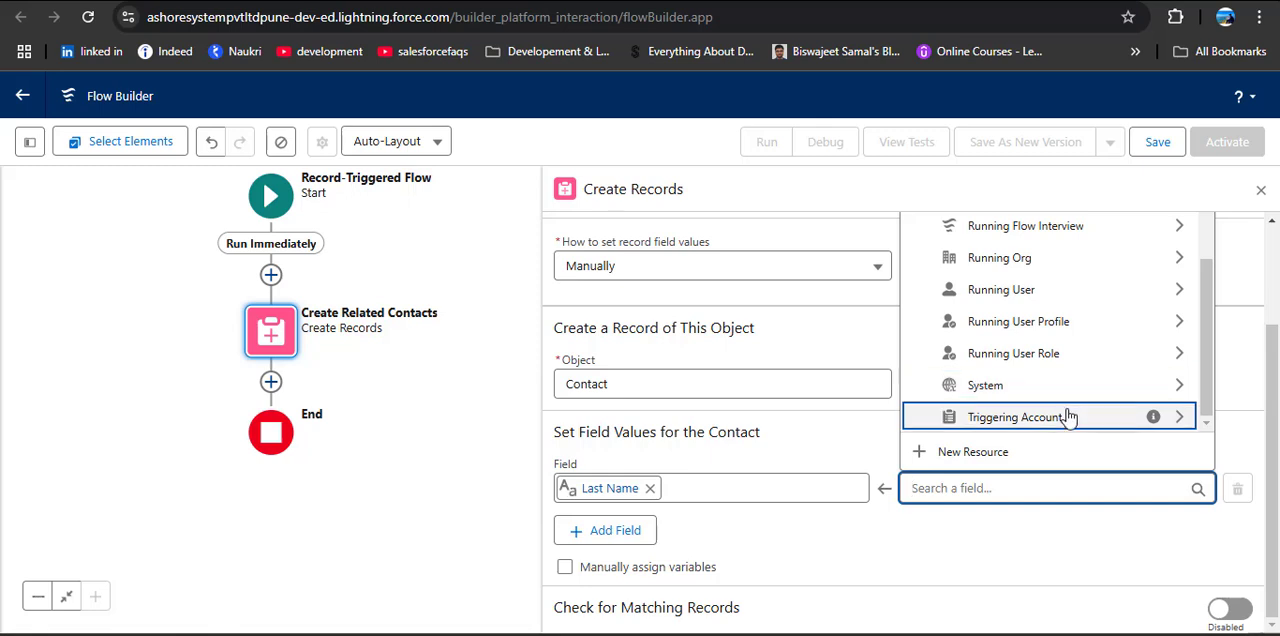
click(1060, 416)
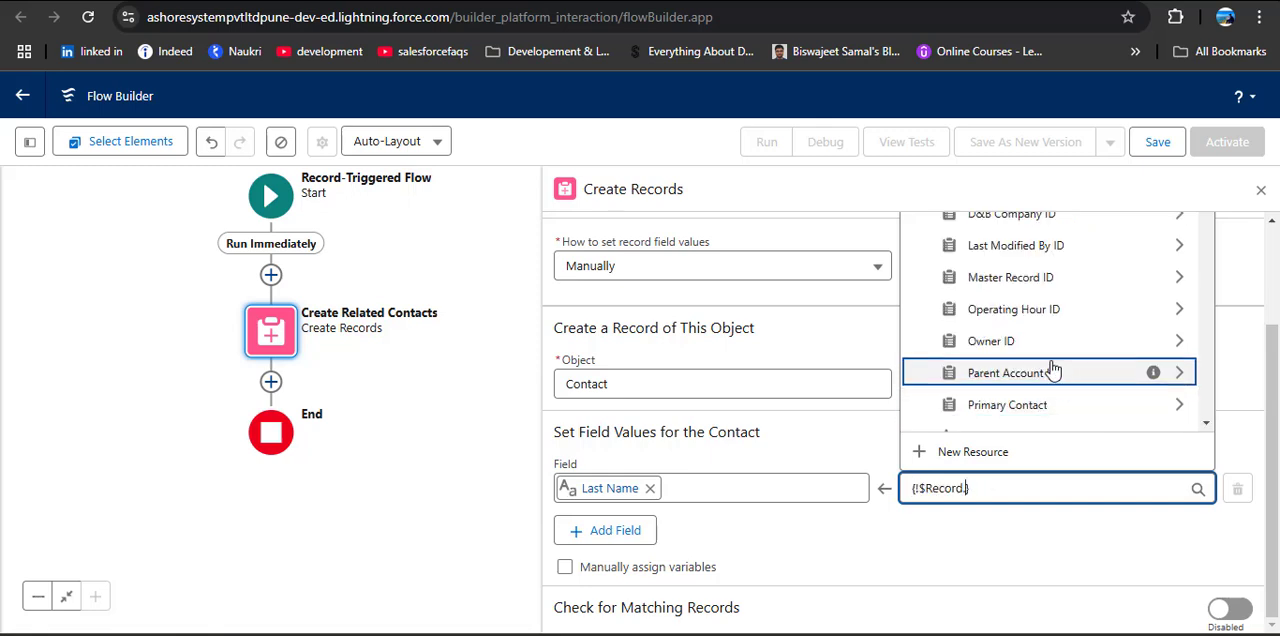
text(Name)
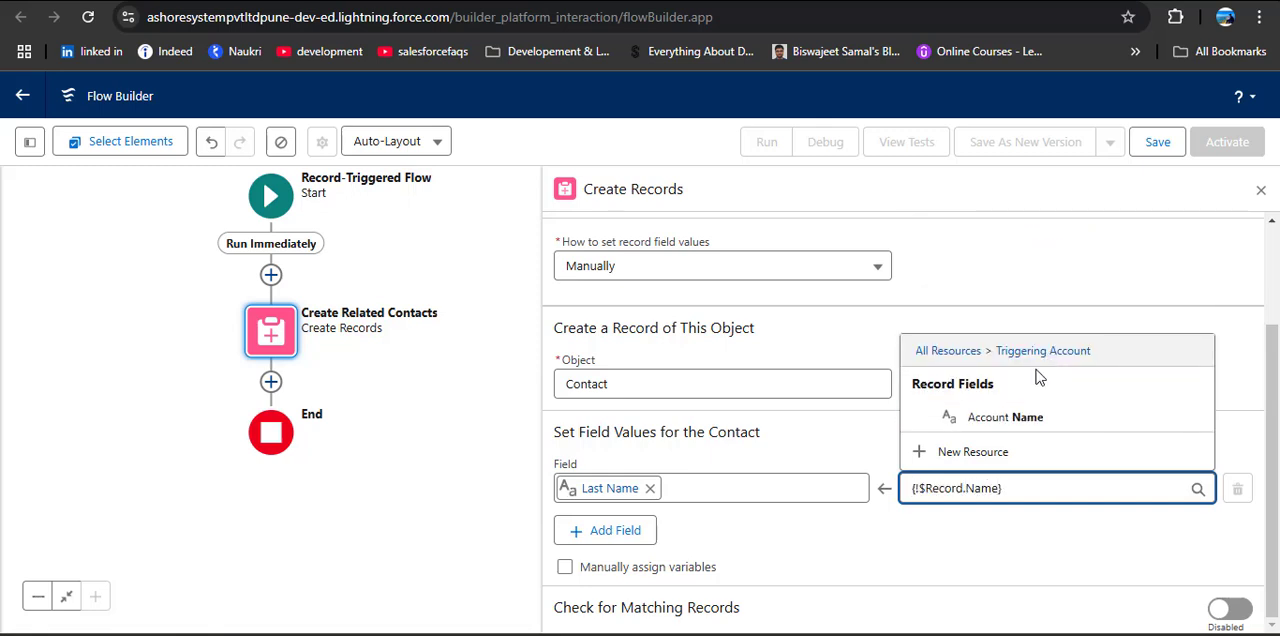
click(1032, 416)
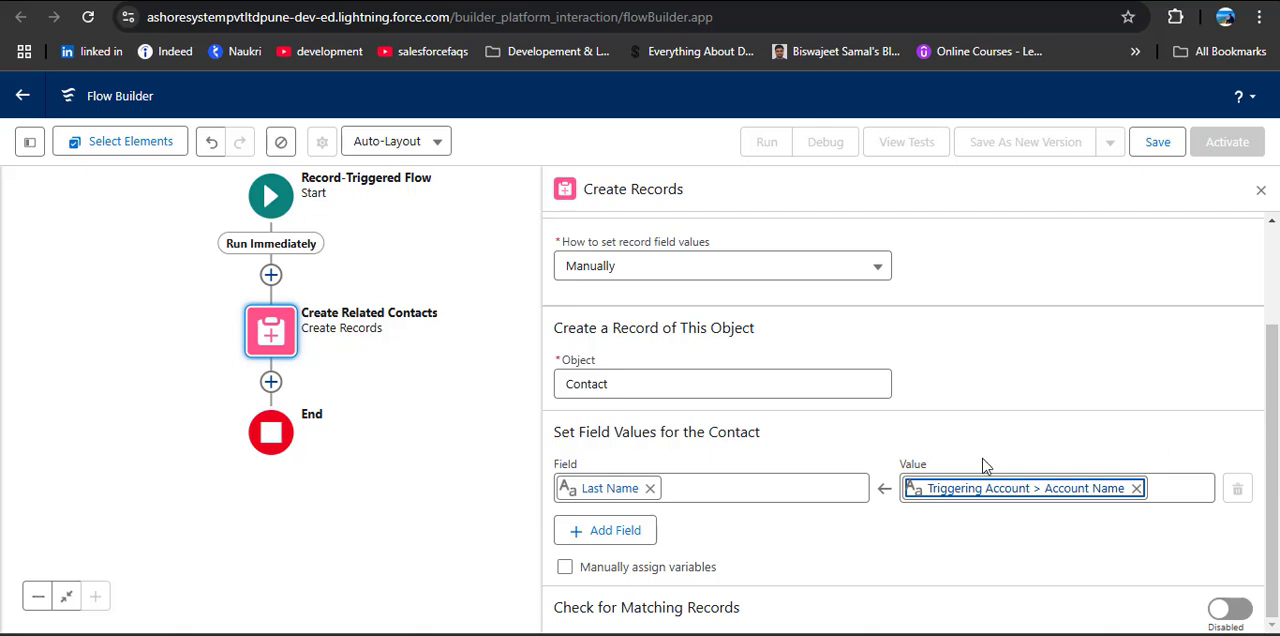
Step: Add the Lead Source field to the new Contact with the value Web and close the element's configuration
click(646, 532)
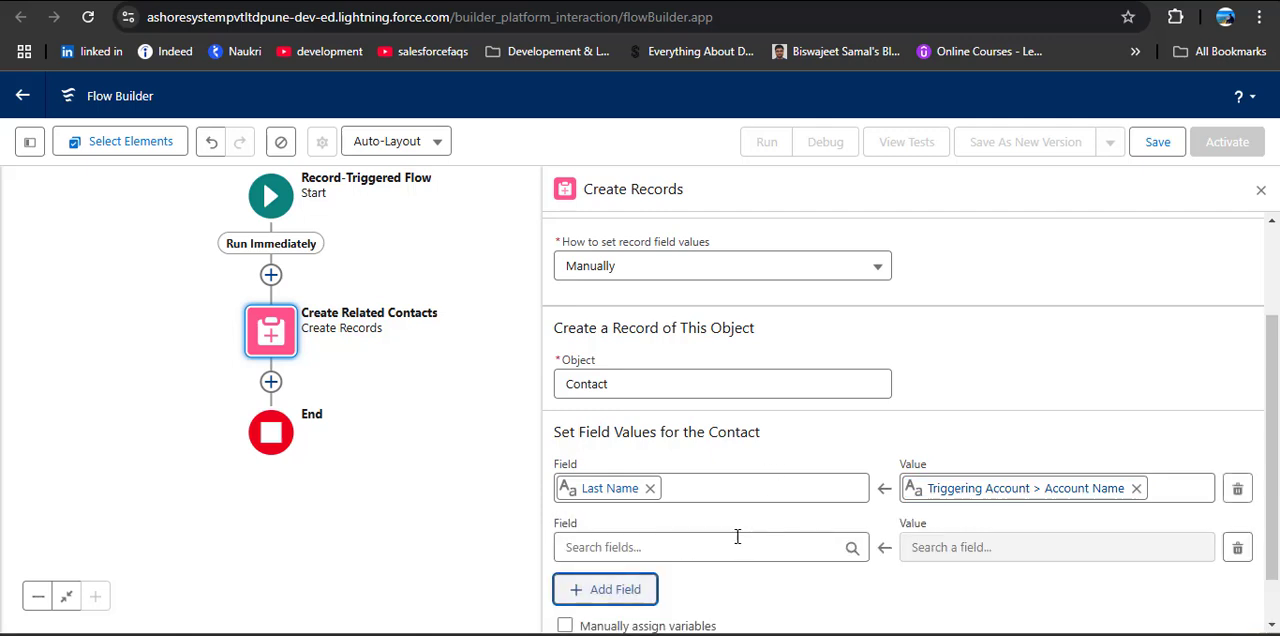
click(738, 544)
scroll(727, 385, down, 3)
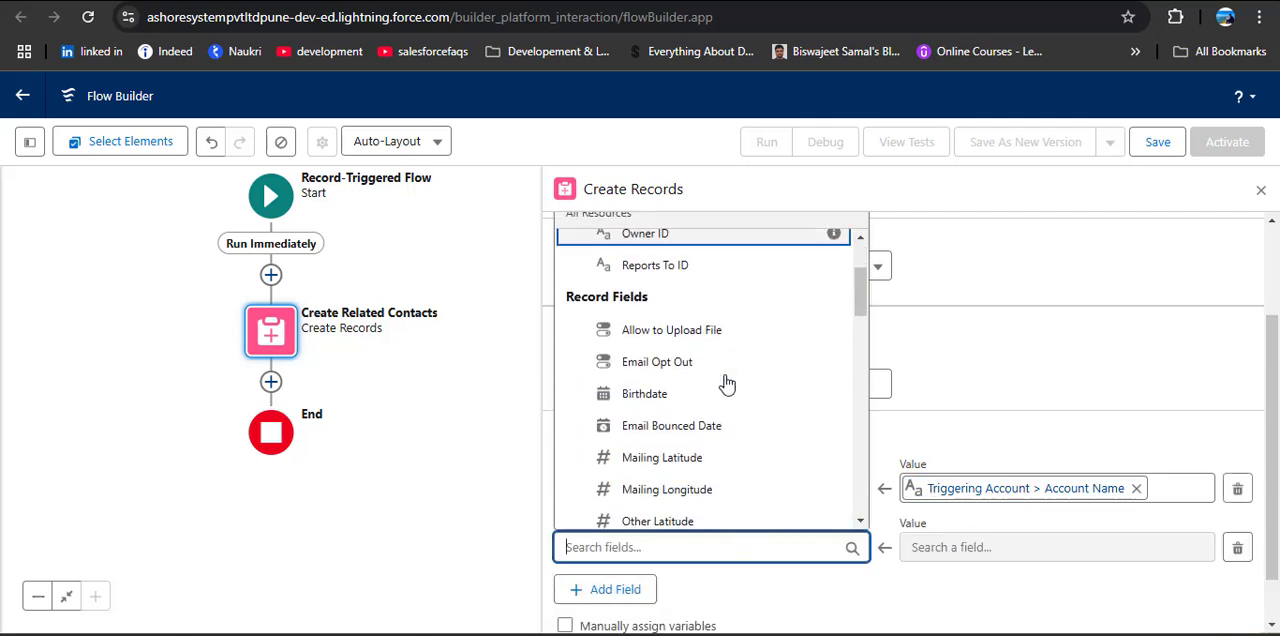
scroll(730, 380, down, 4)
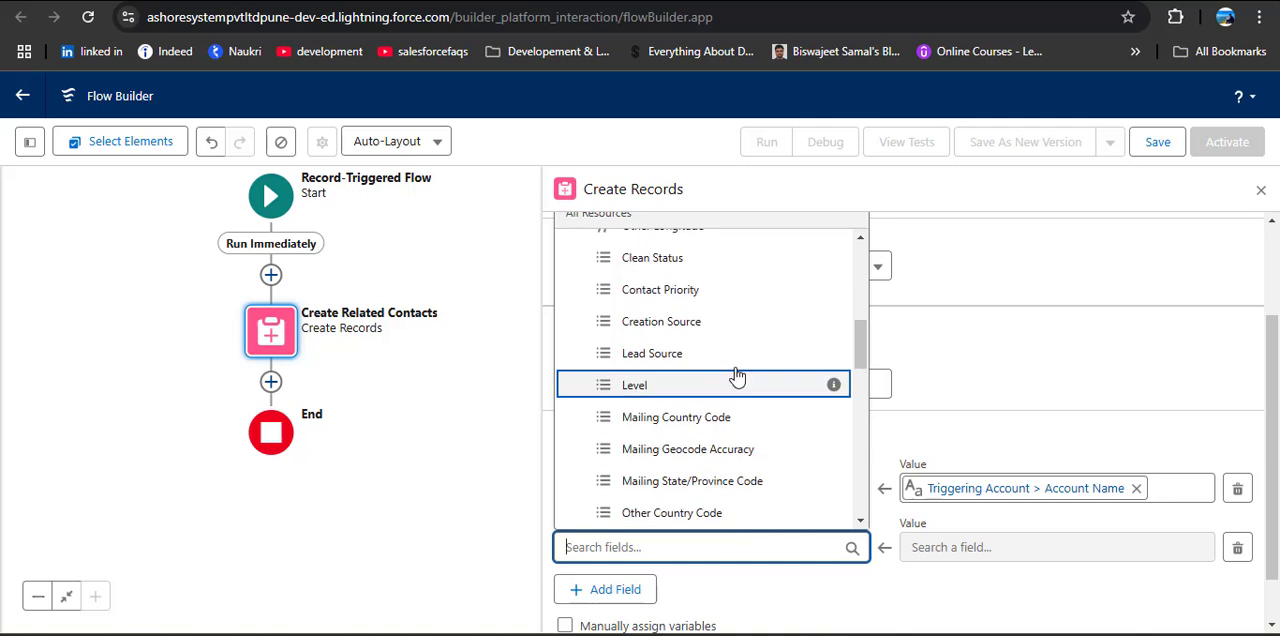
click(694, 354)
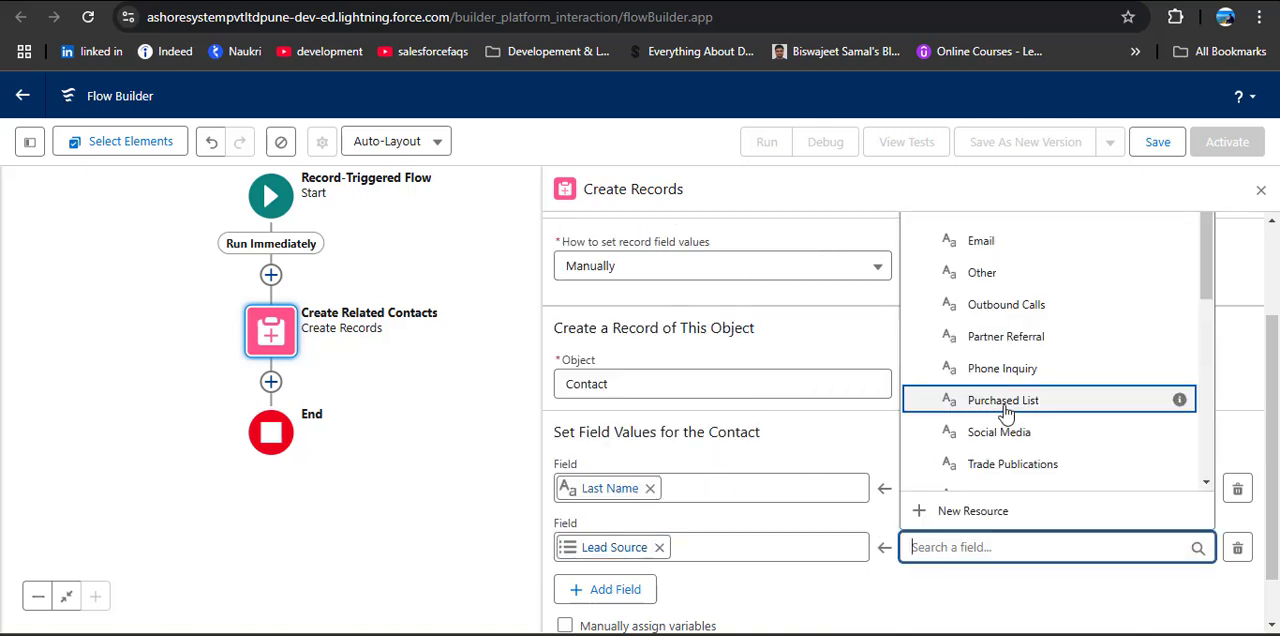
scroll(997, 333, down, 1)
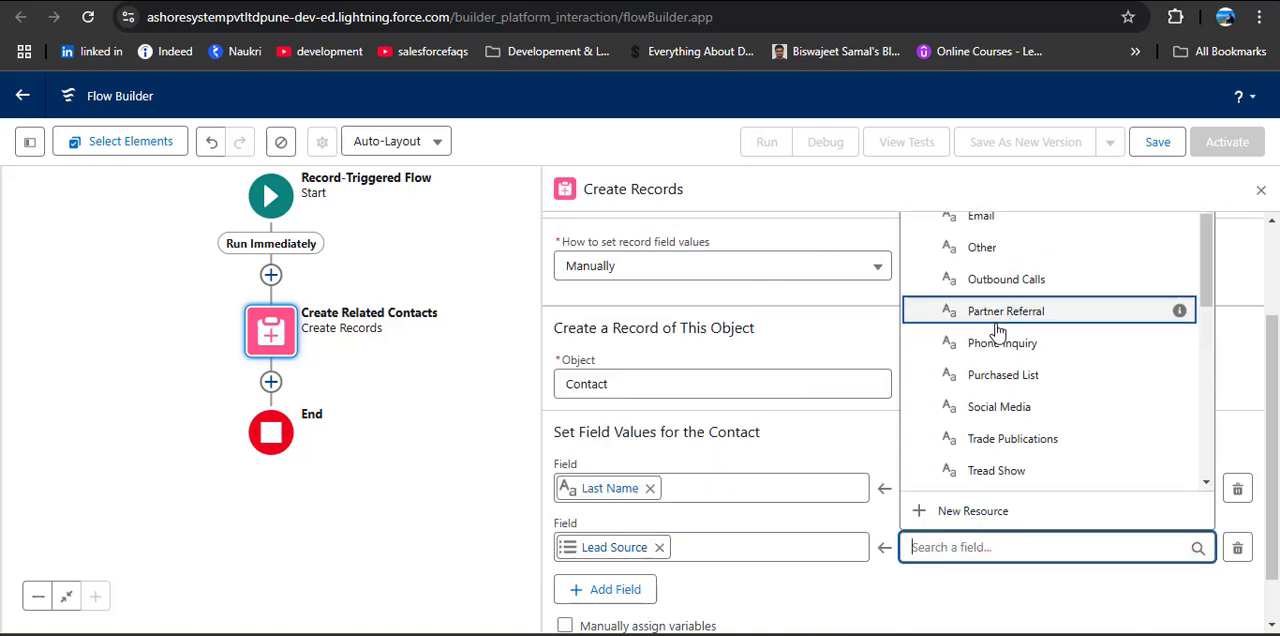
scroll(997, 340, down, 1)
click(1003, 436)
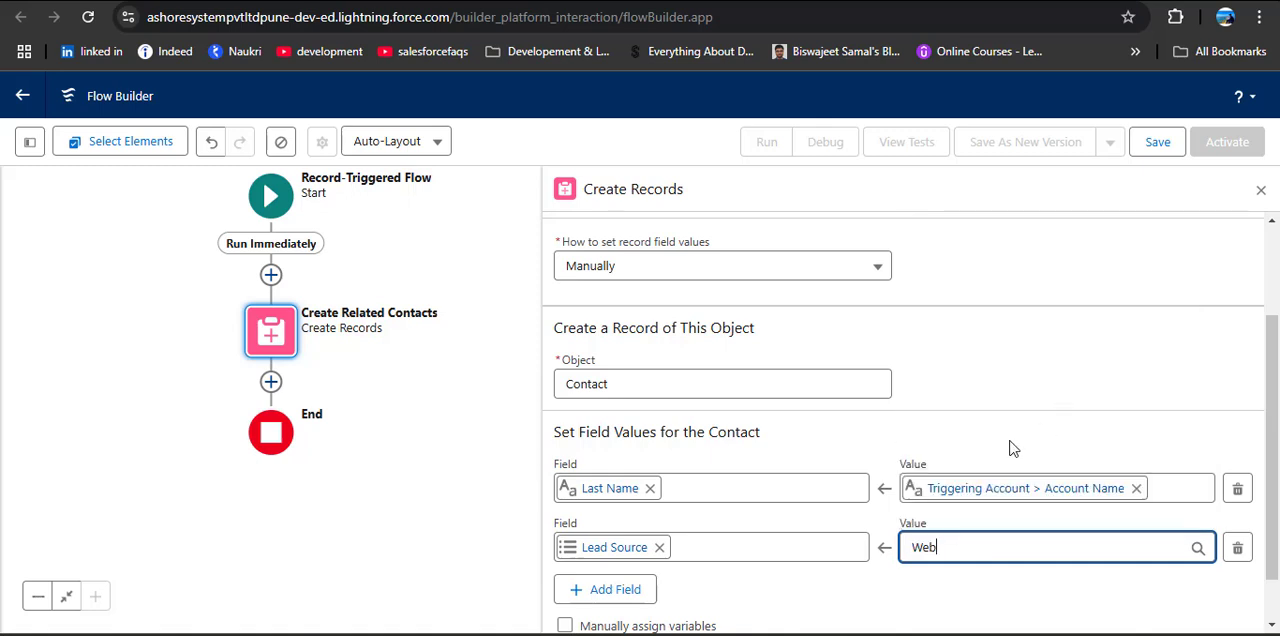
scroll(860, 520, down, 1)
scroll(868, 518, up, 4)
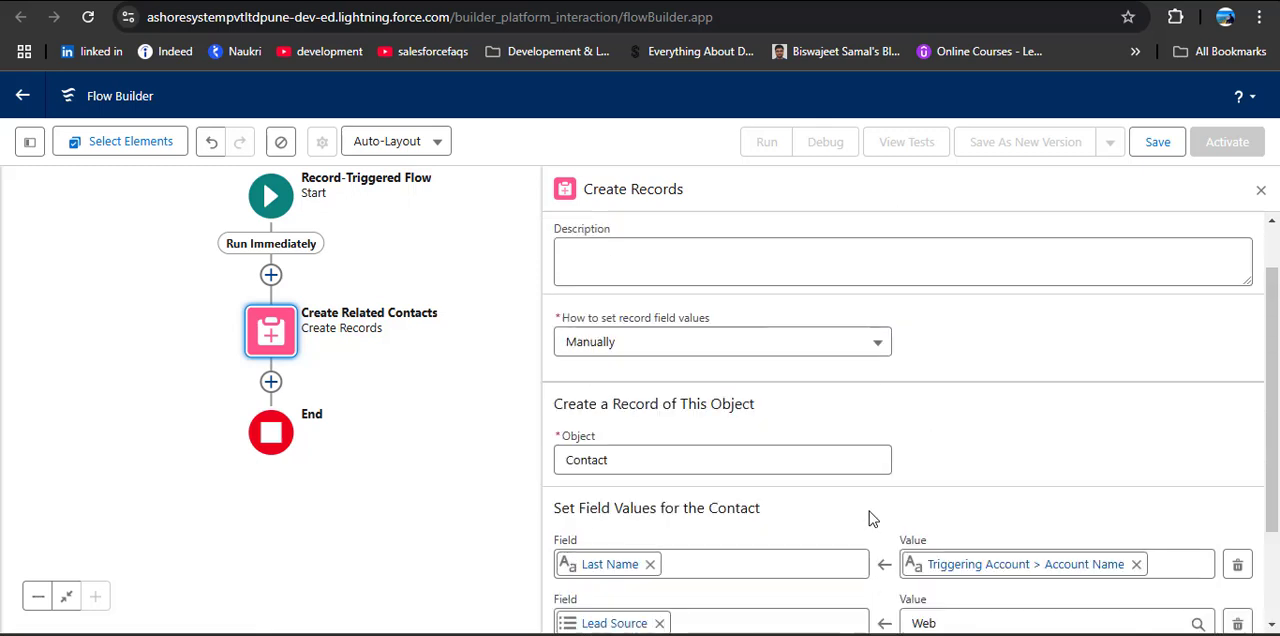
click(1261, 191)
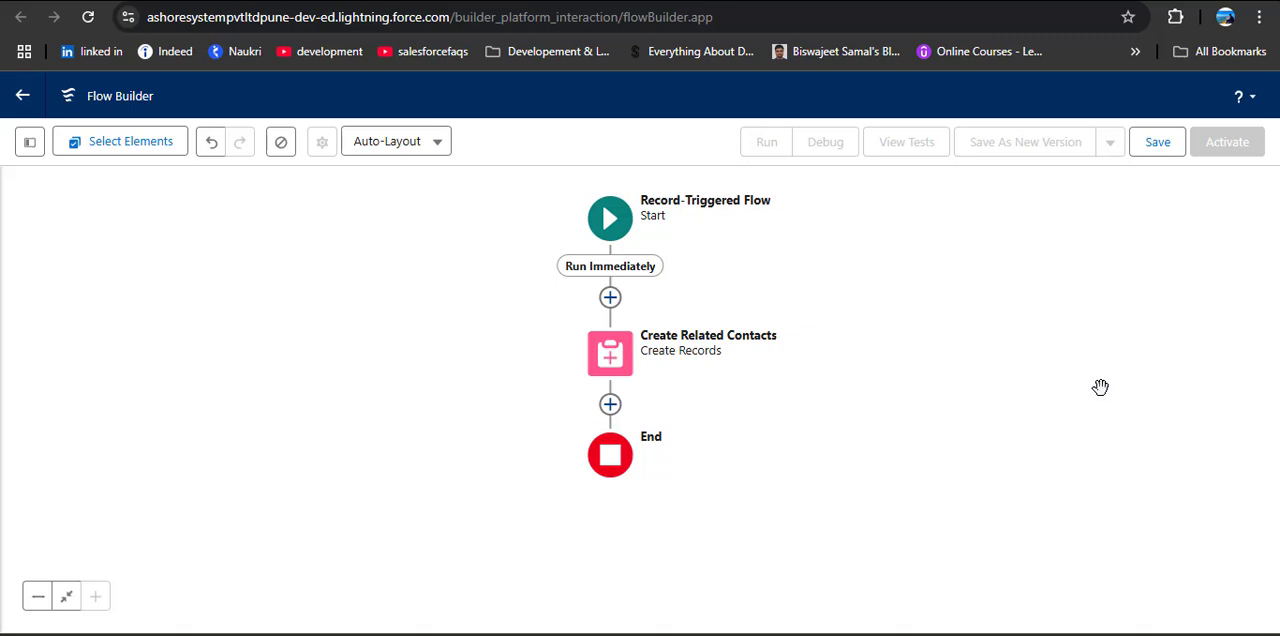
Step: Reopen the Create Related Contacts element and add Account ID as a third Contact field
click(628, 362)
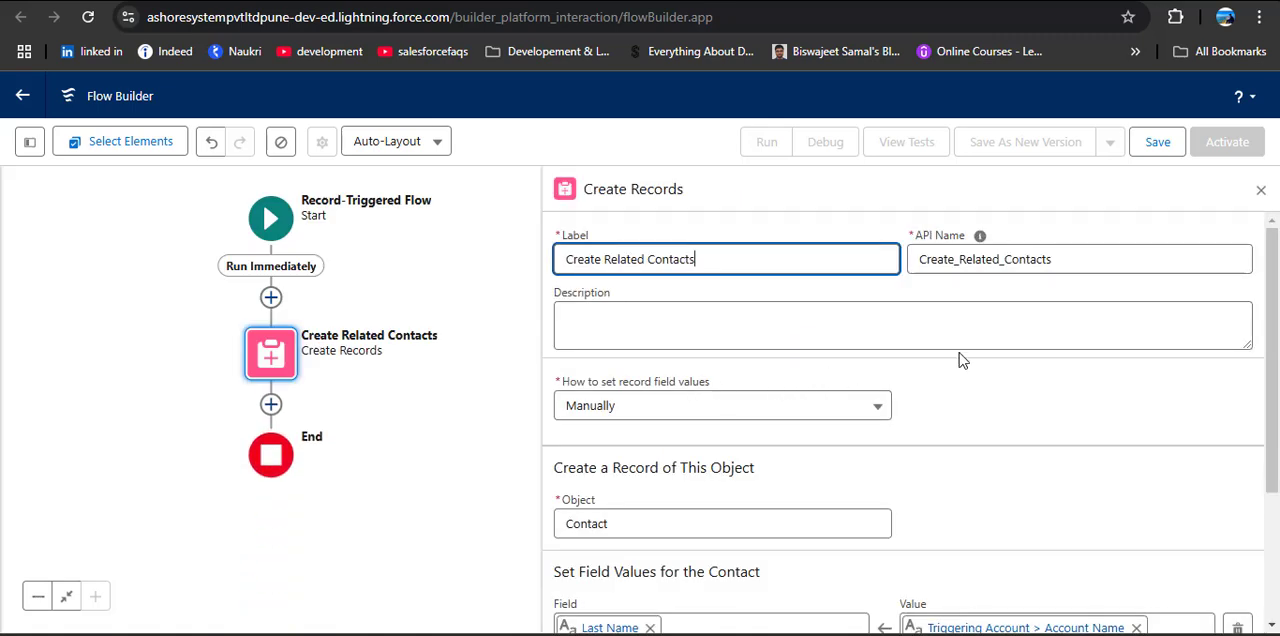
scroll(962, 362, down, 2)
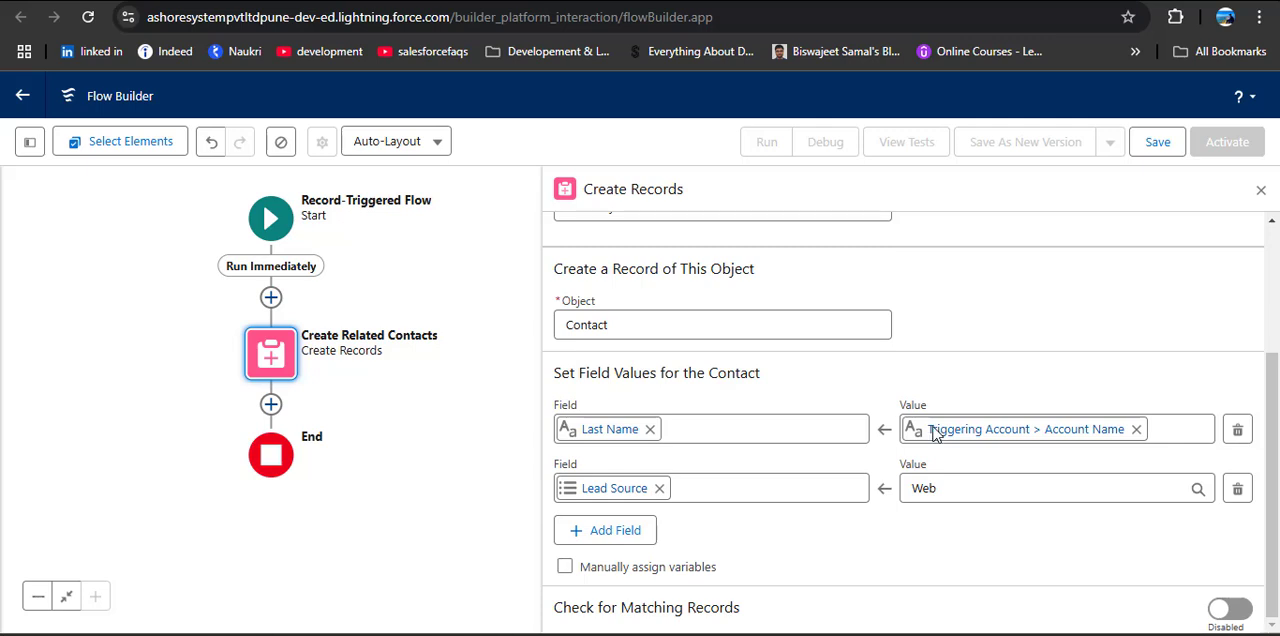
click(630, 532)
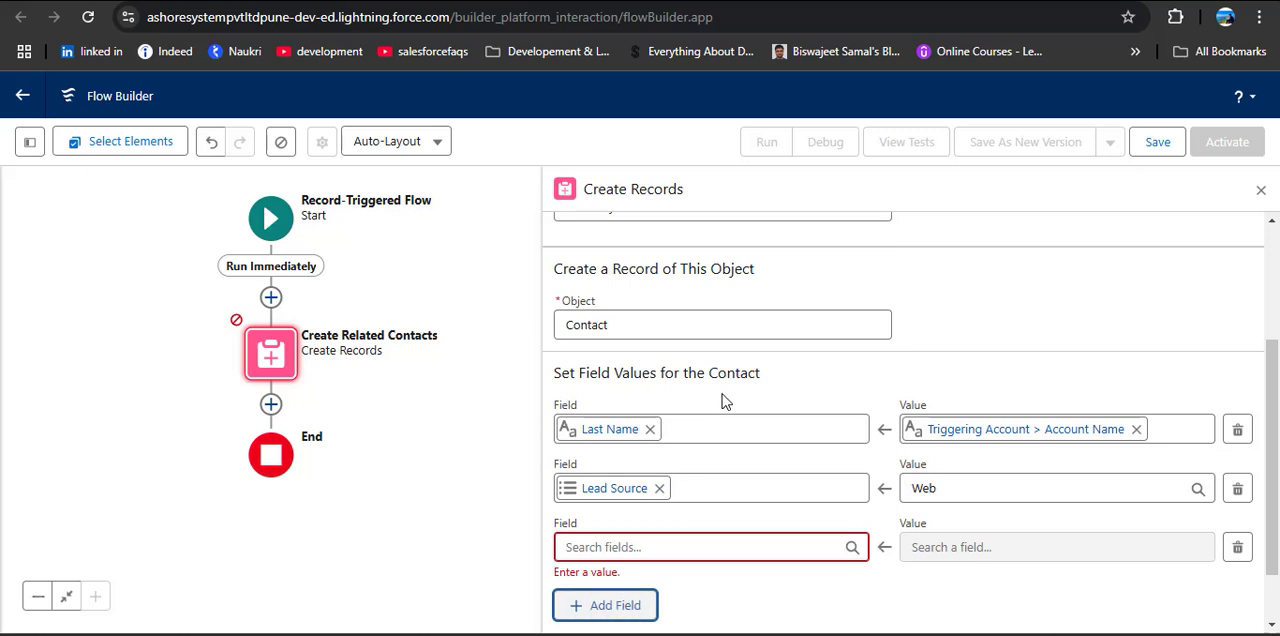
click(678, 551)
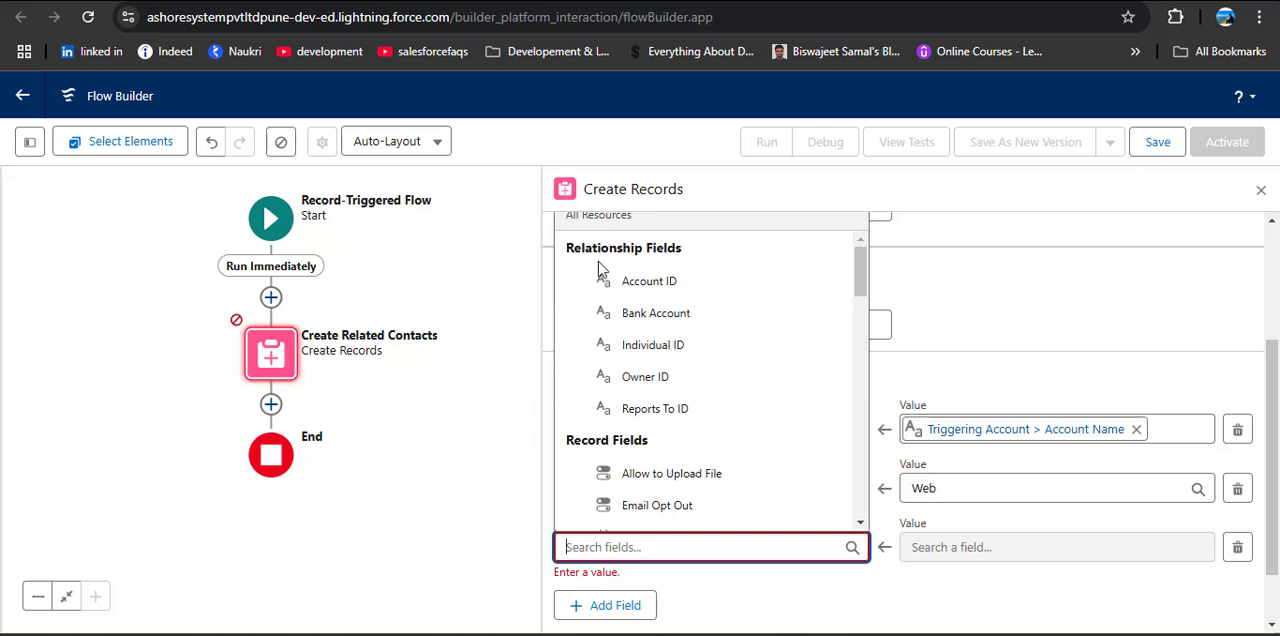
click(688, 287)
Step: Set the Account ID field's value to Triggering Account > Account ID and close the element's configuration
click(978, 548)
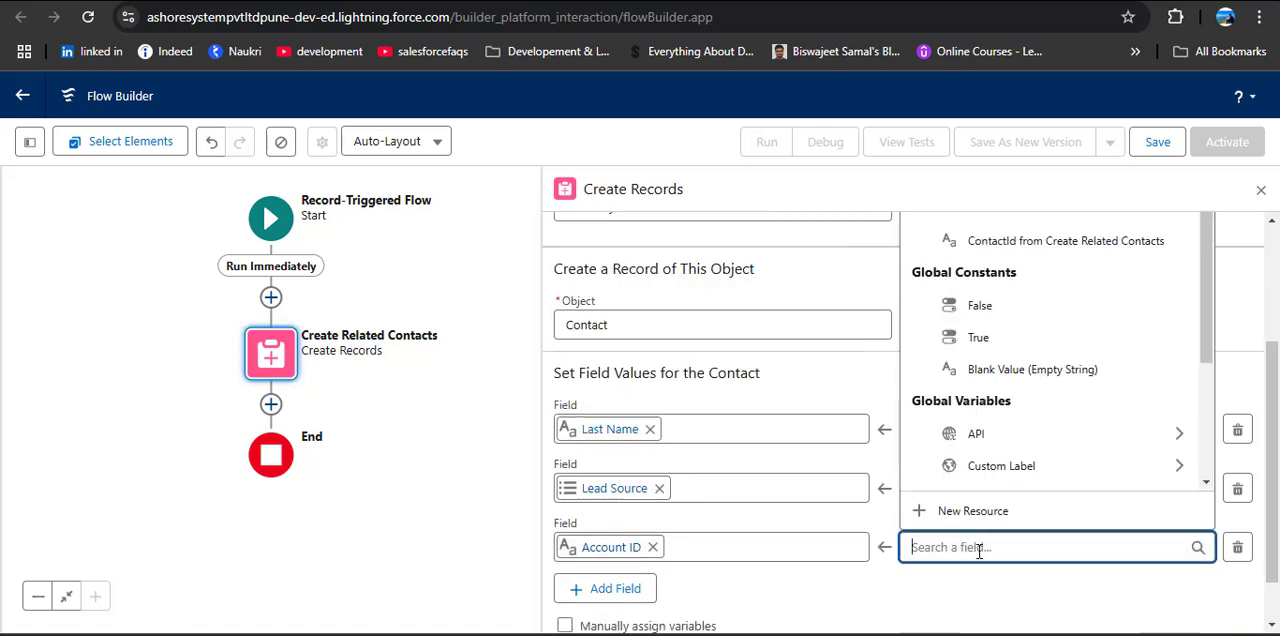
scroll(1000, 372, down, 5)
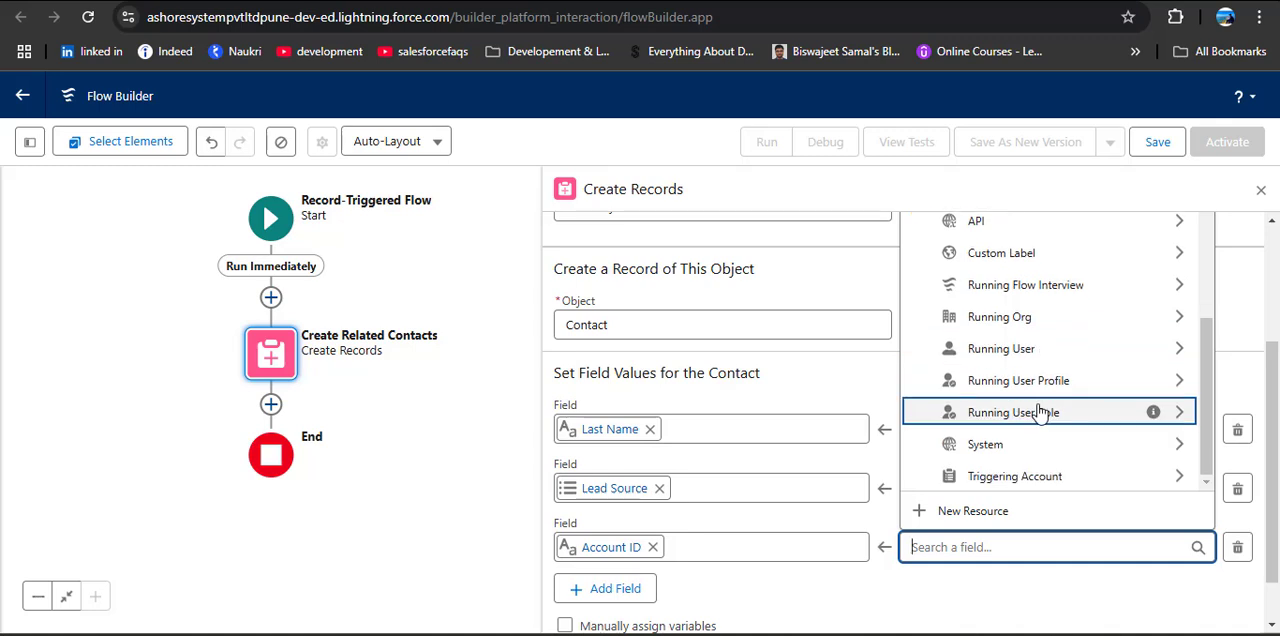
scroll(1045, 420, down, 1)
click(1058, 420)
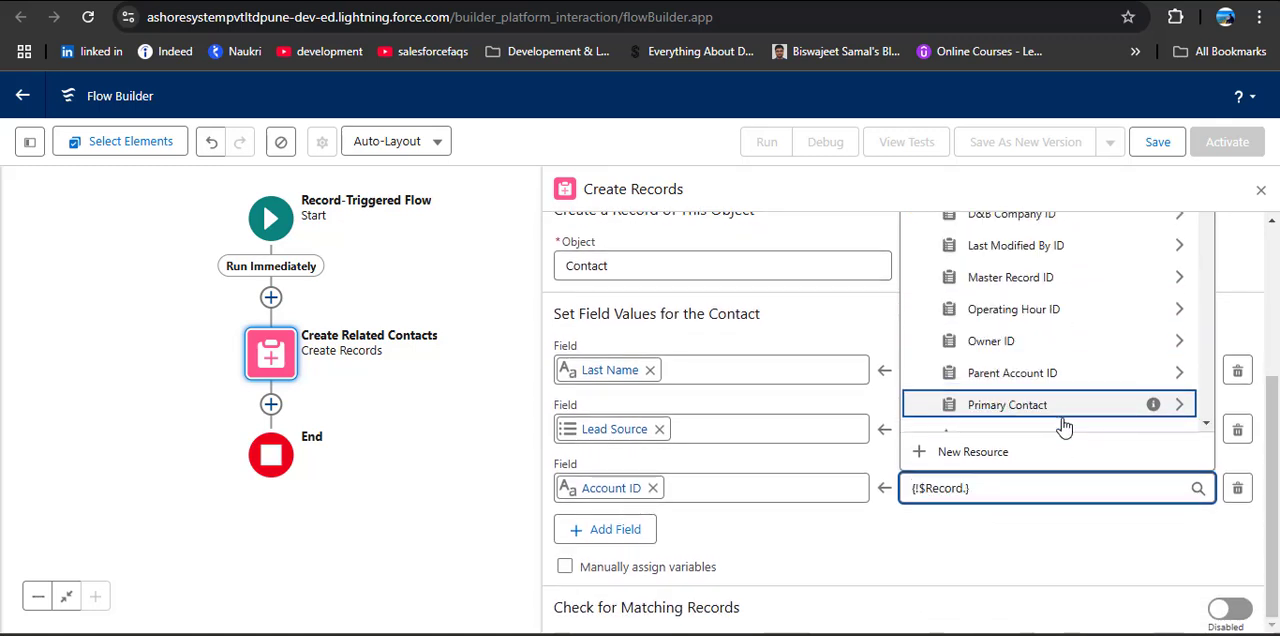
text(id)
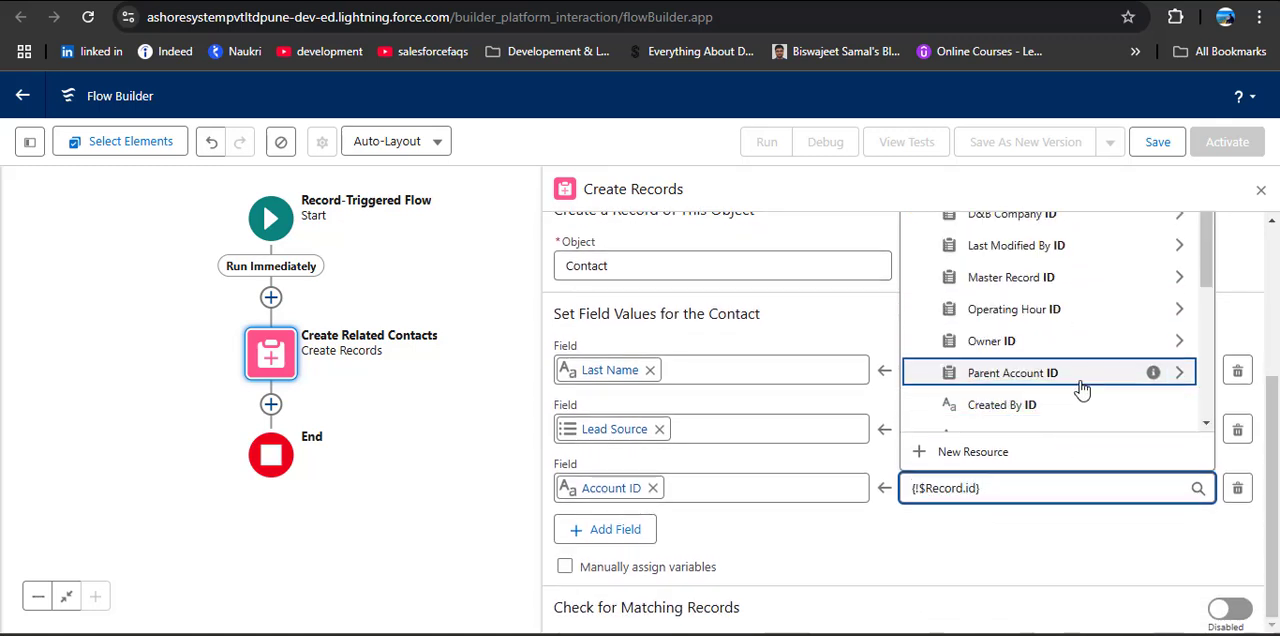
scroll(1048, 368, down, 3)
scroll(1010, 385, down, 2)
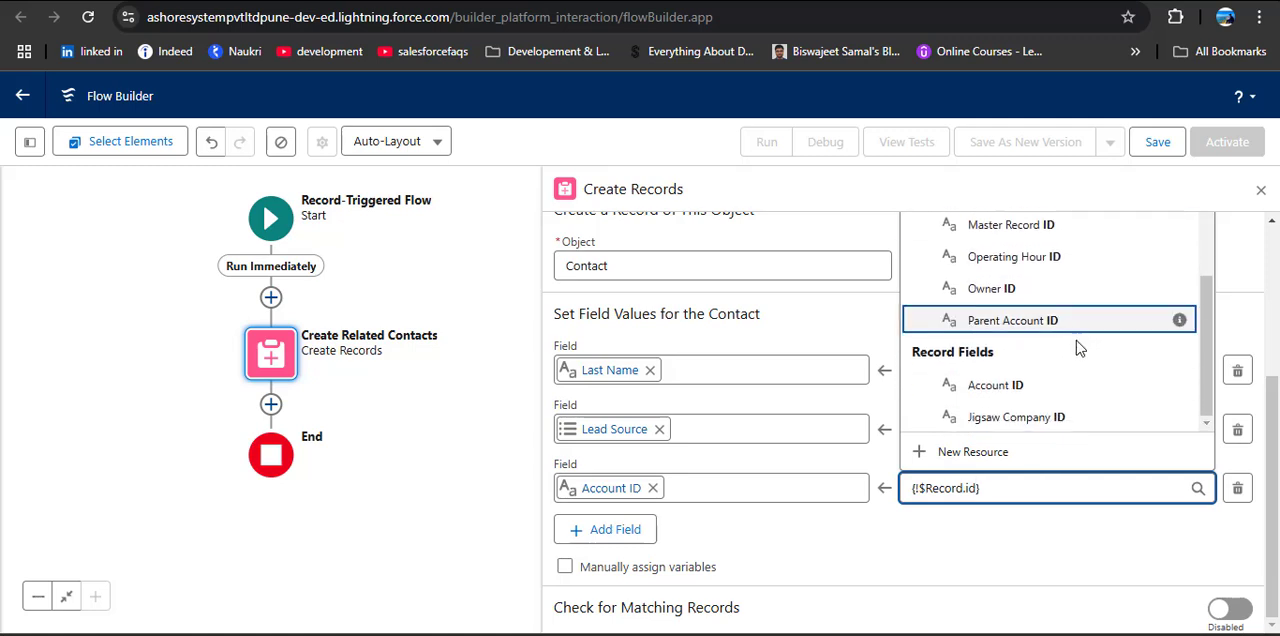
click(1012, 387)
click(1033, 526)
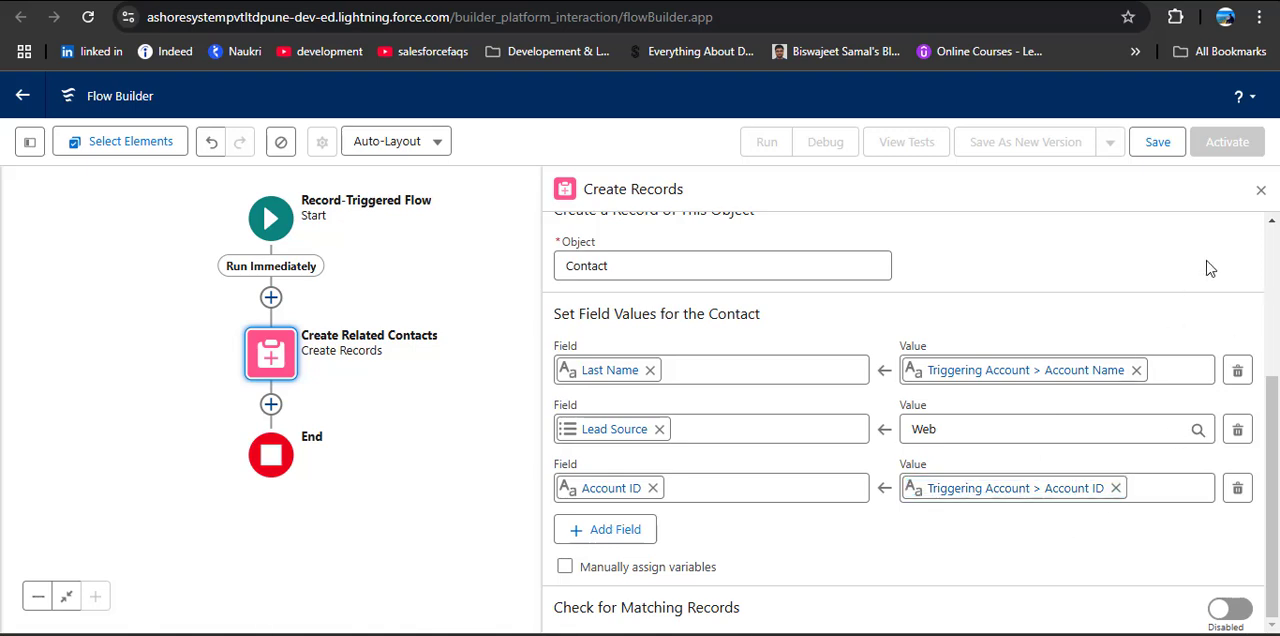
click(1262, 190)
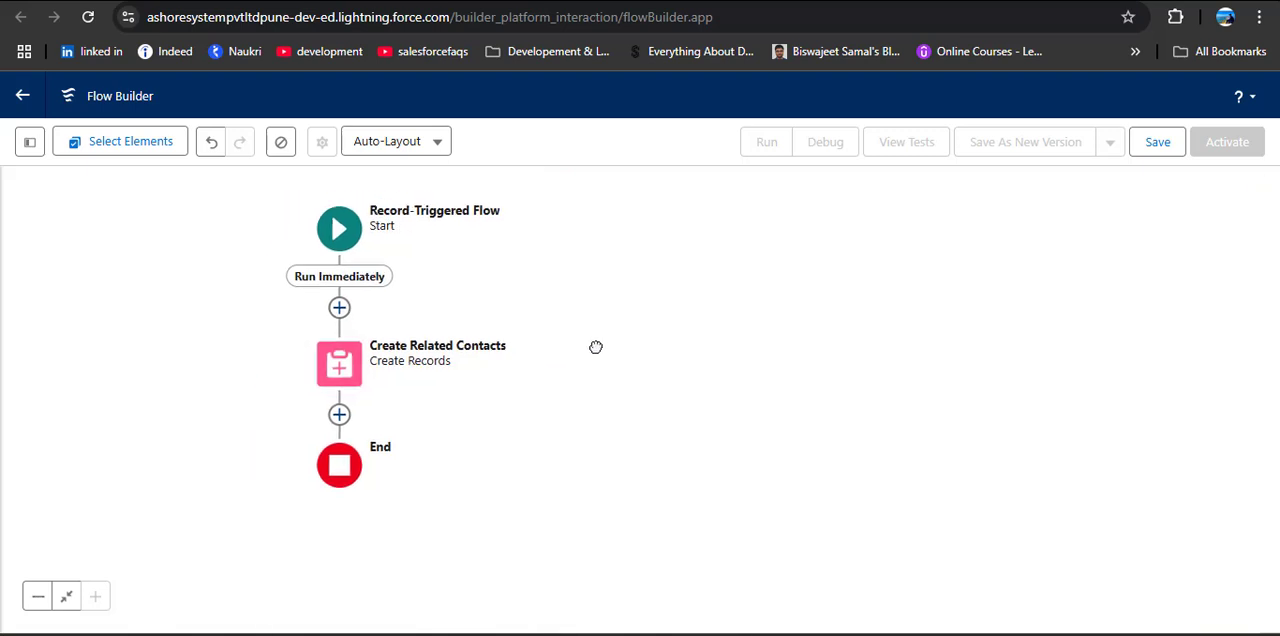
Step: Save the flow with the label Create Contacts RTF and the API name Create_Contacts_RTF
click(1157, 142)
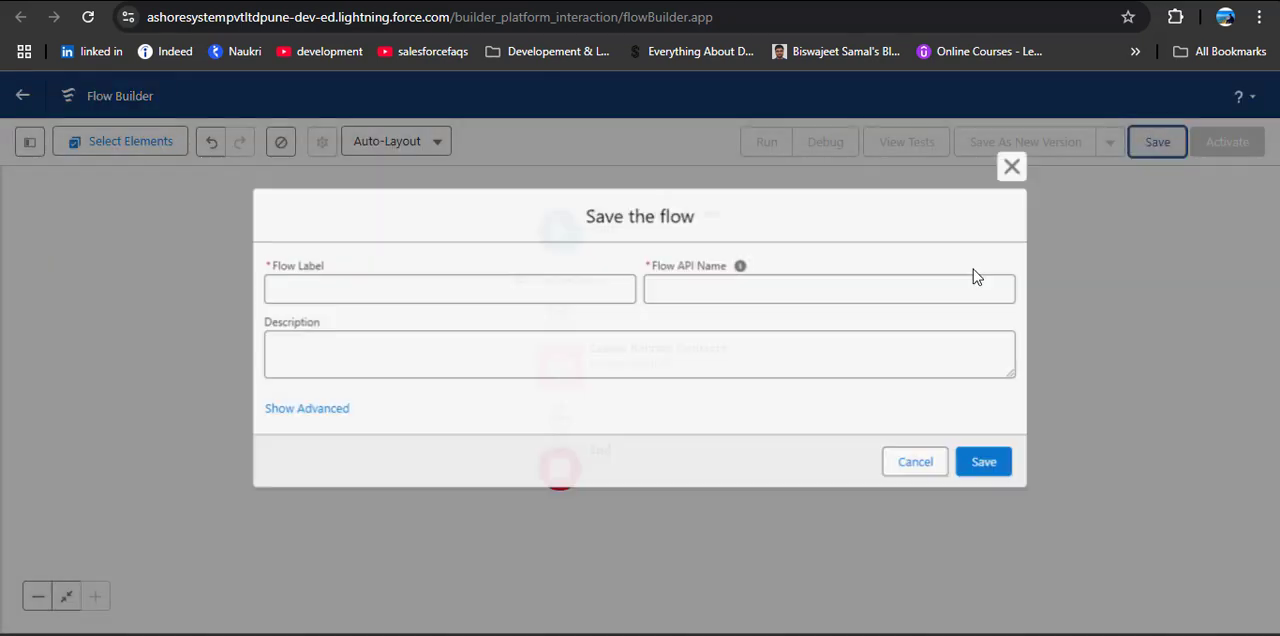
click(575, 293)
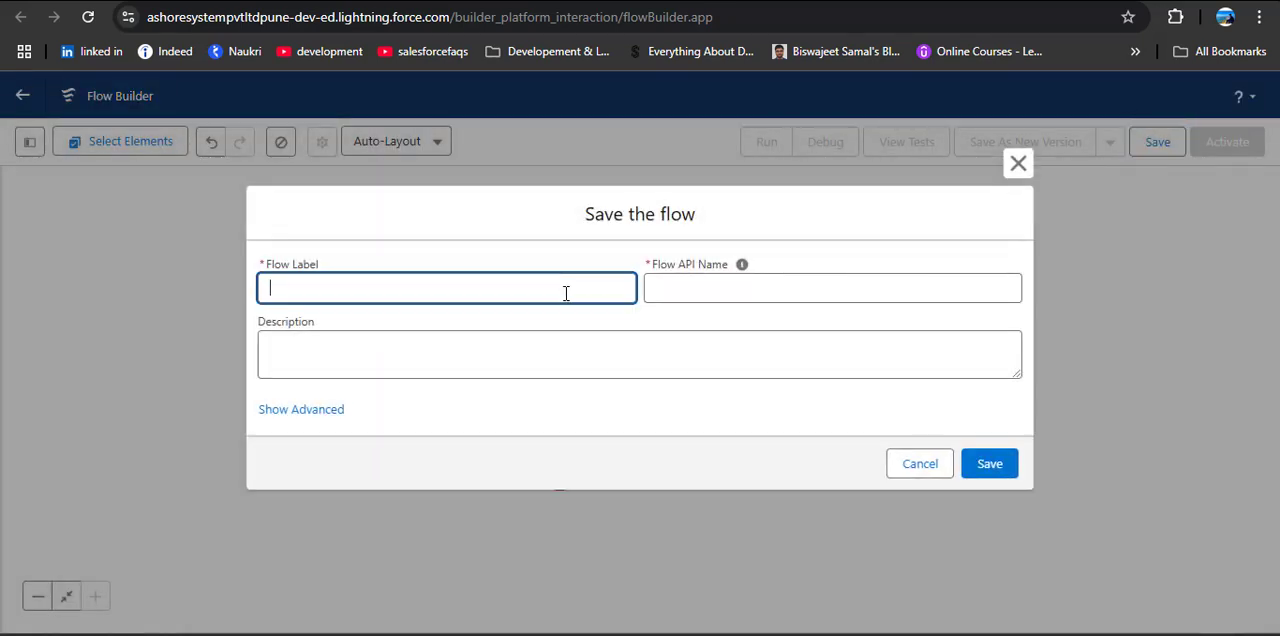
text(Create )
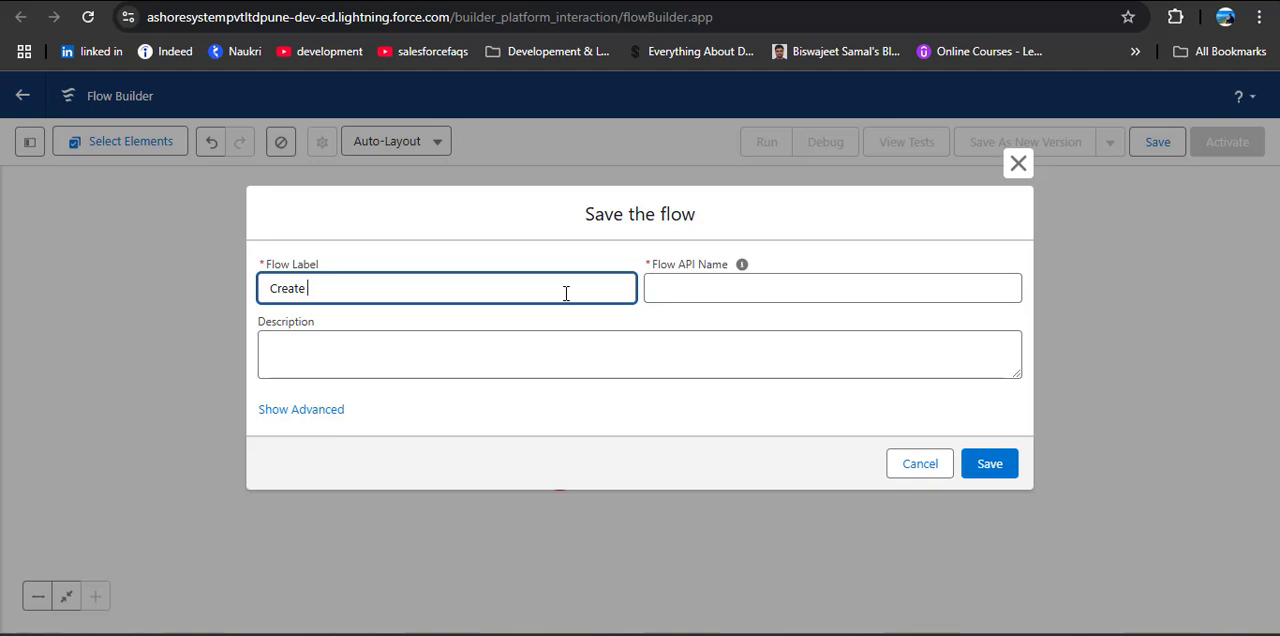
text(Contacts RTF)
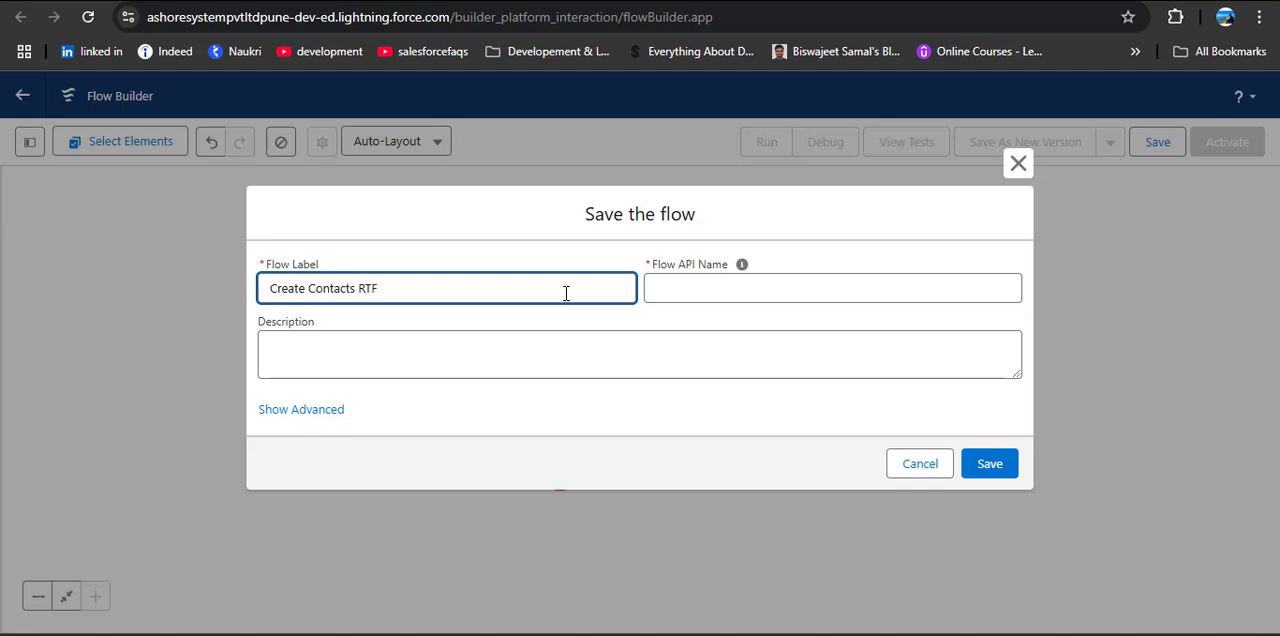
click(688, 282)
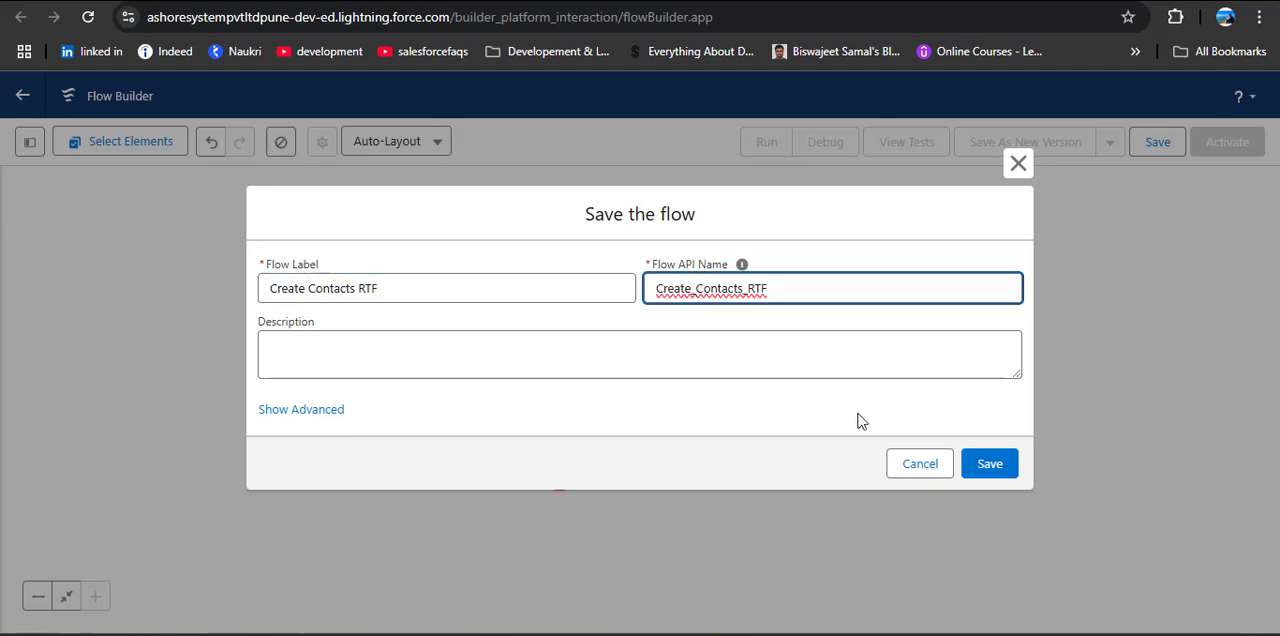
click(990, 466)
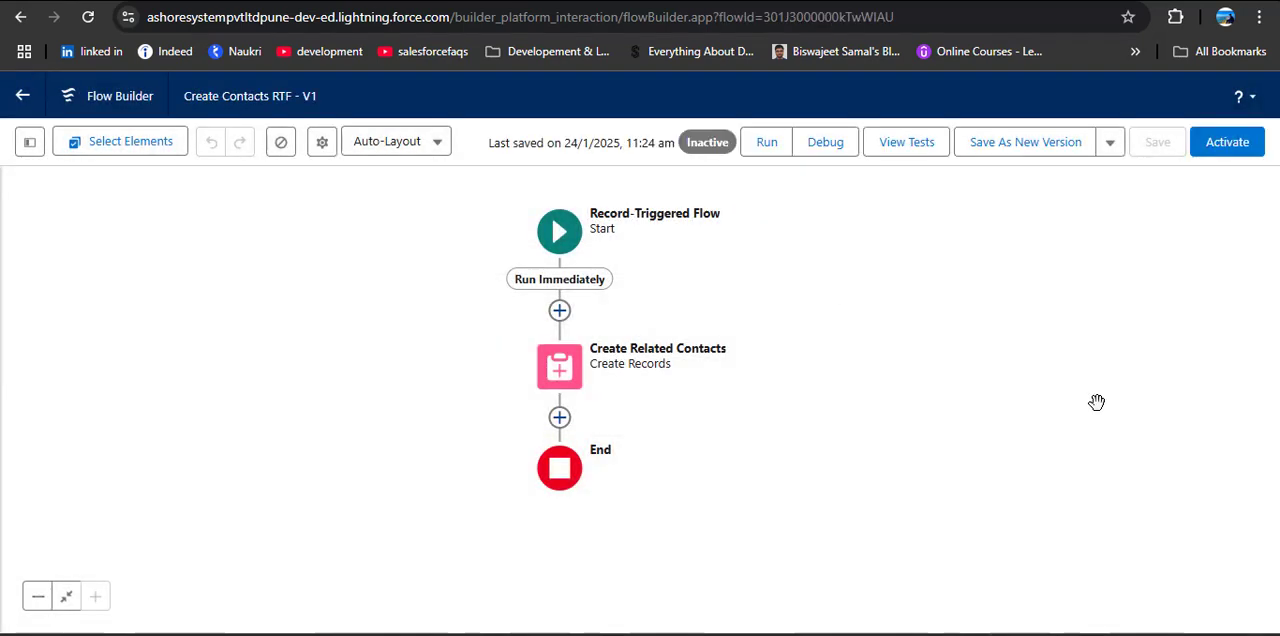
Step: Reopen the Create Related Contacts element and add First Name as a fourth Contact field
click(570, 374)
click(560, 587)
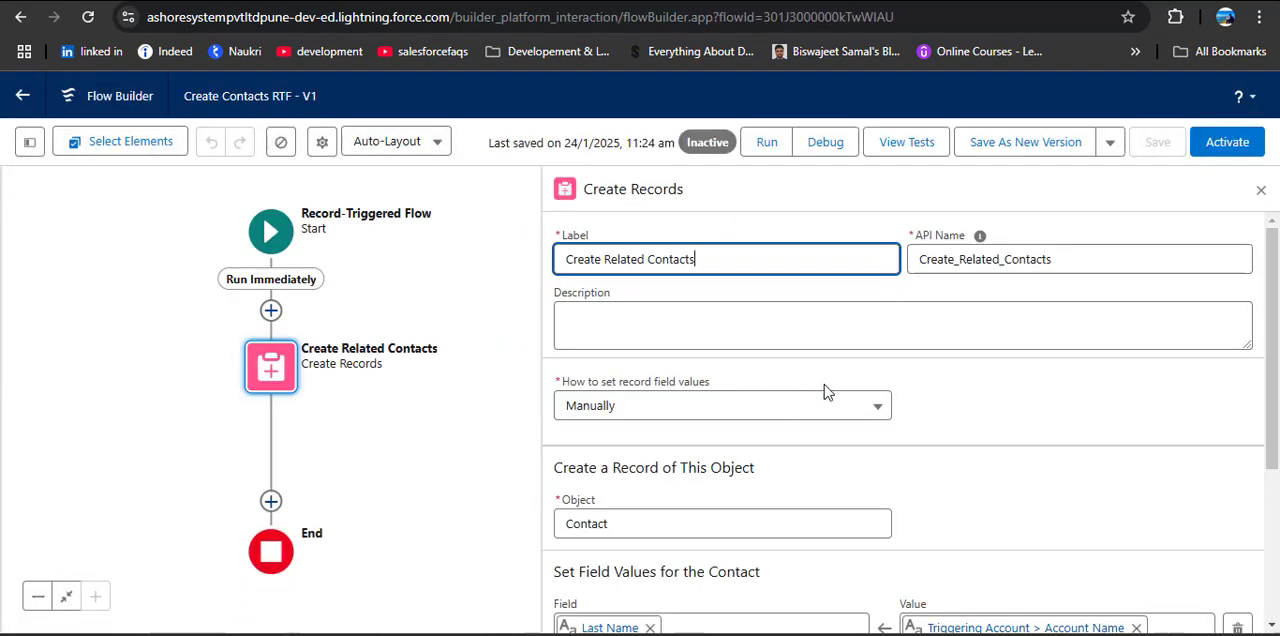
scroll(897, 416, down, 1)
scroll(897, 416, down, 2)
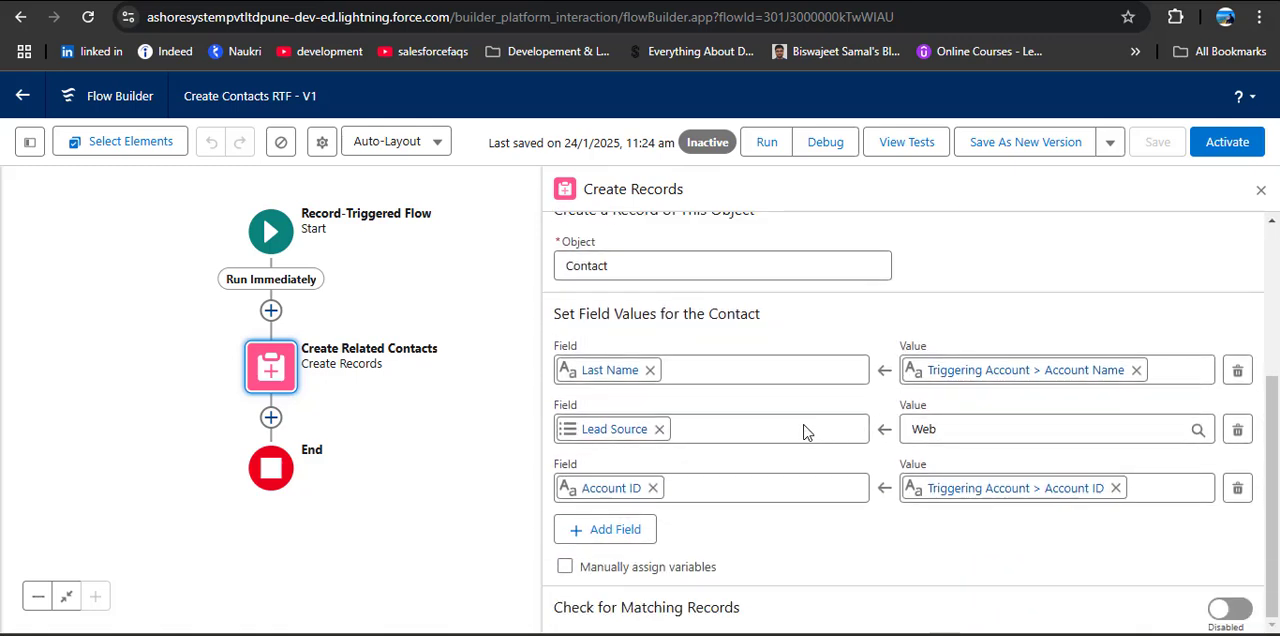
click(620, 529)
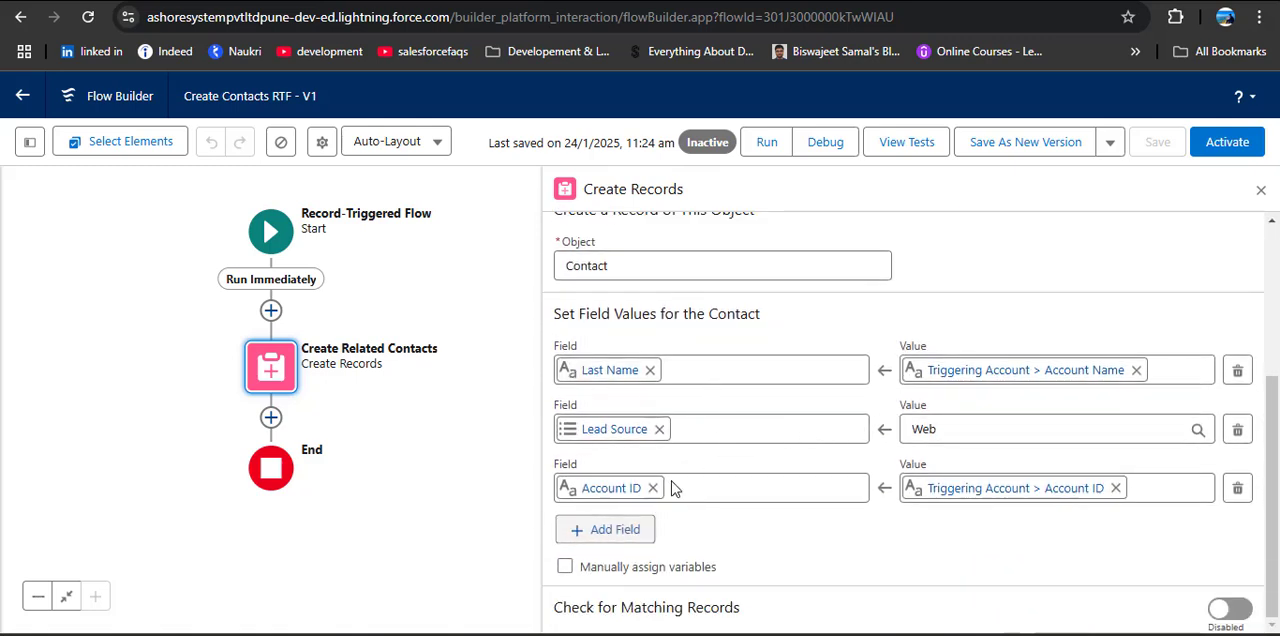
click(670, 544)
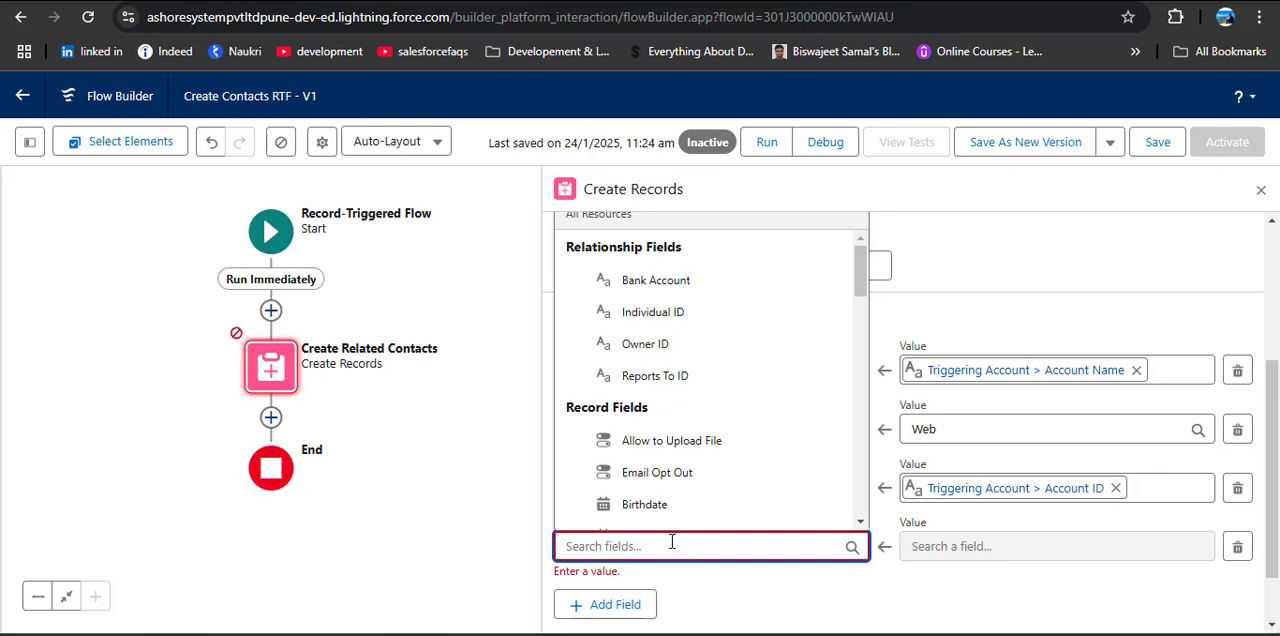
text(First)
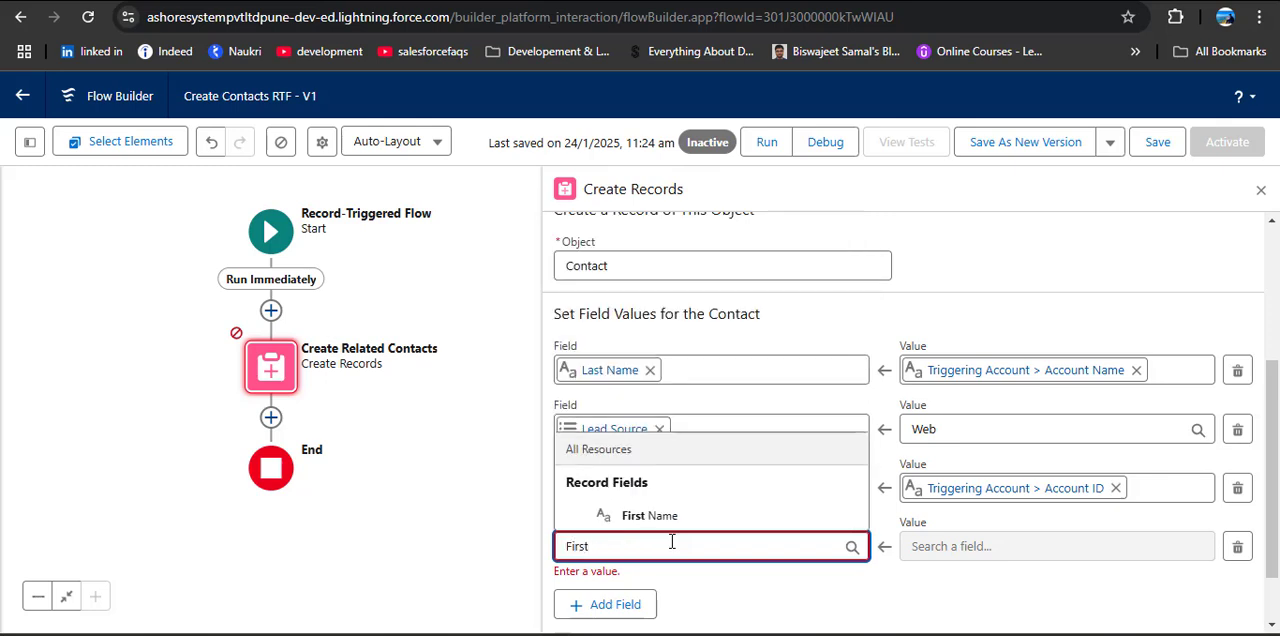
click(685, 517)
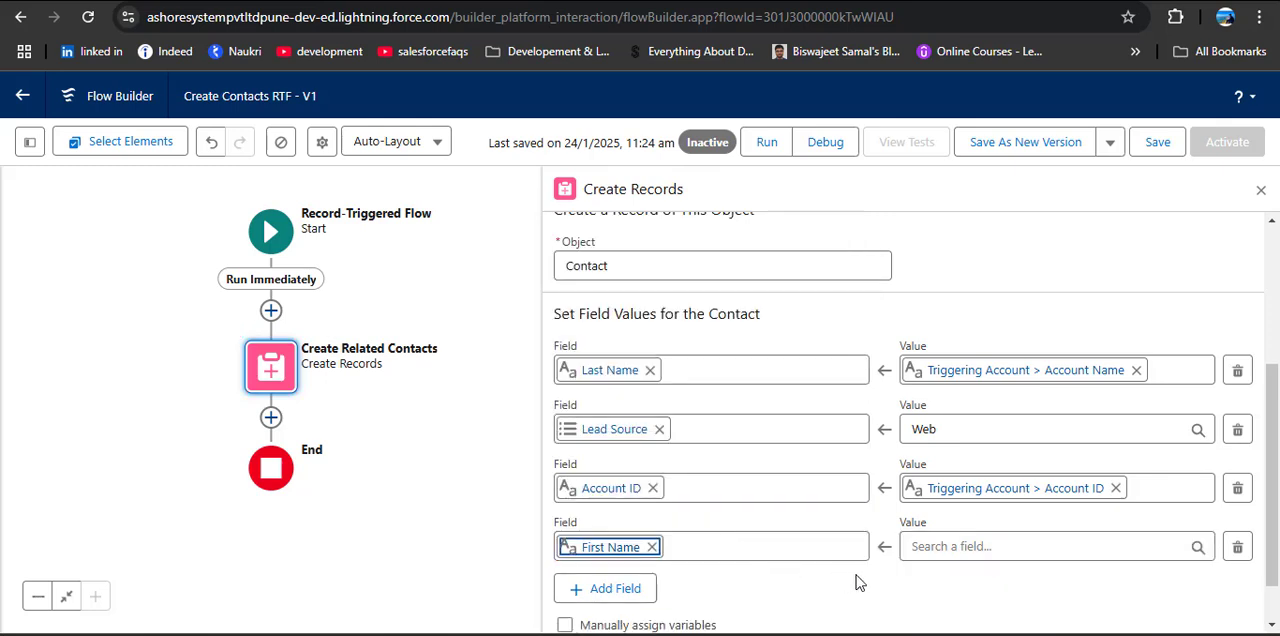
Step: Set the First Name field's value to the text Automated Contact and close the element's configuration
click(967, 546)
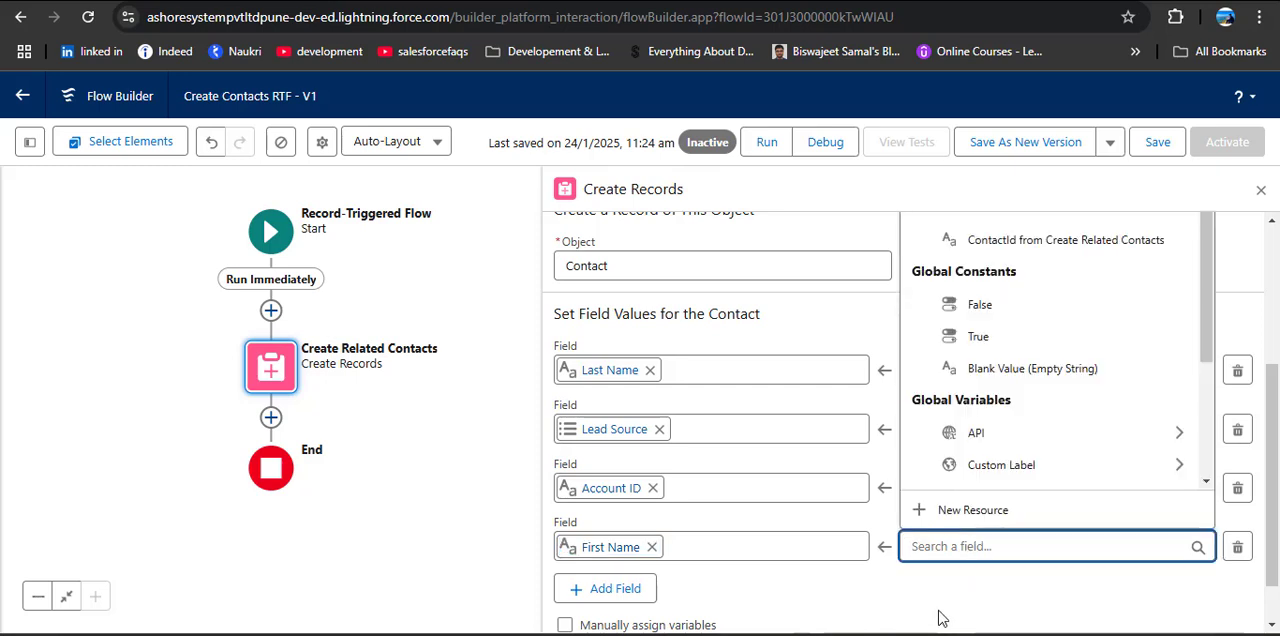
text(Autom)
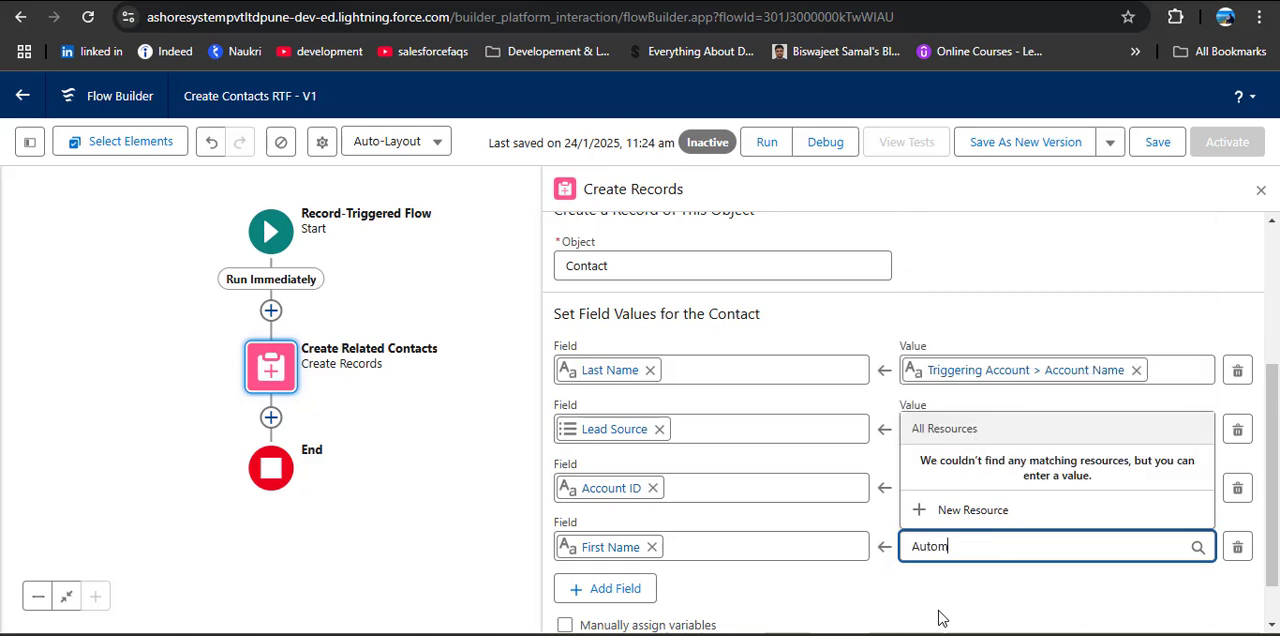
text(ated Contact)
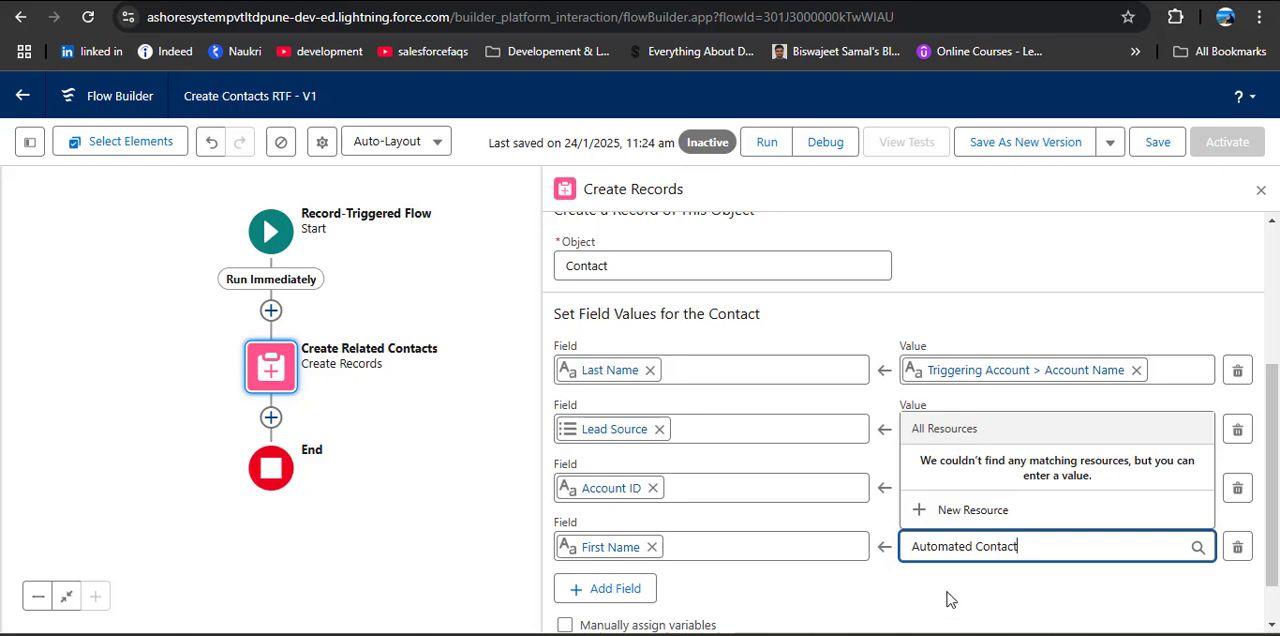
click(952, 597)
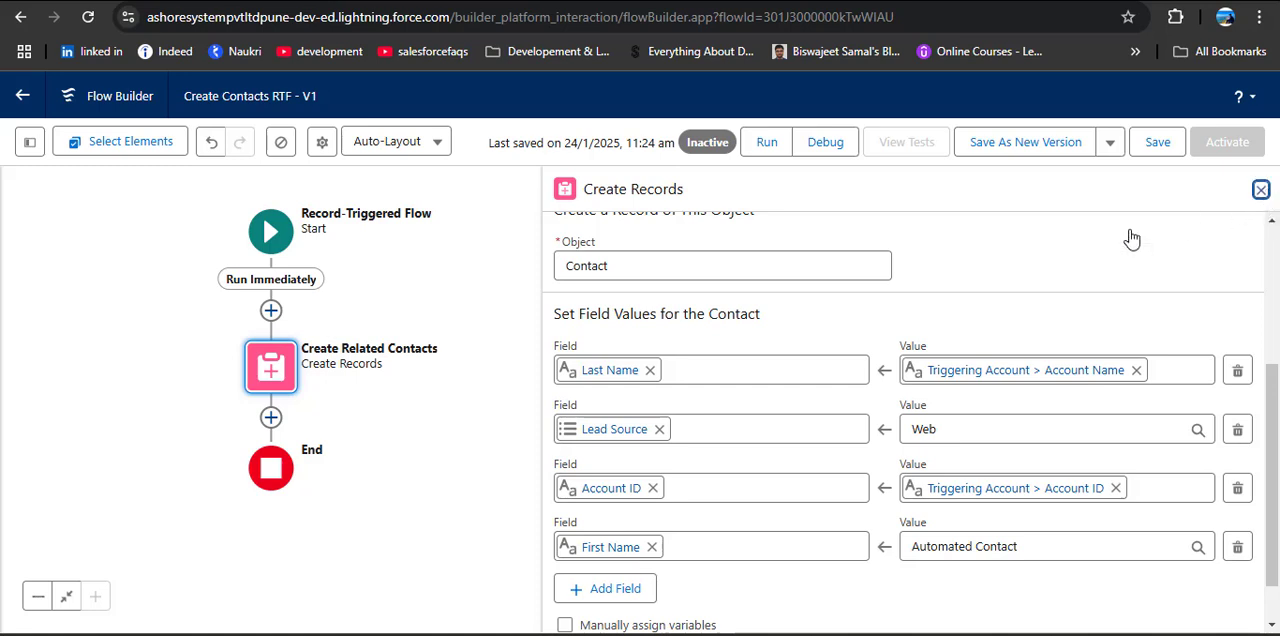
Step: Save the changes to the Create Contacts RTF flow and activate it
drag(519, 327, 877, 334)
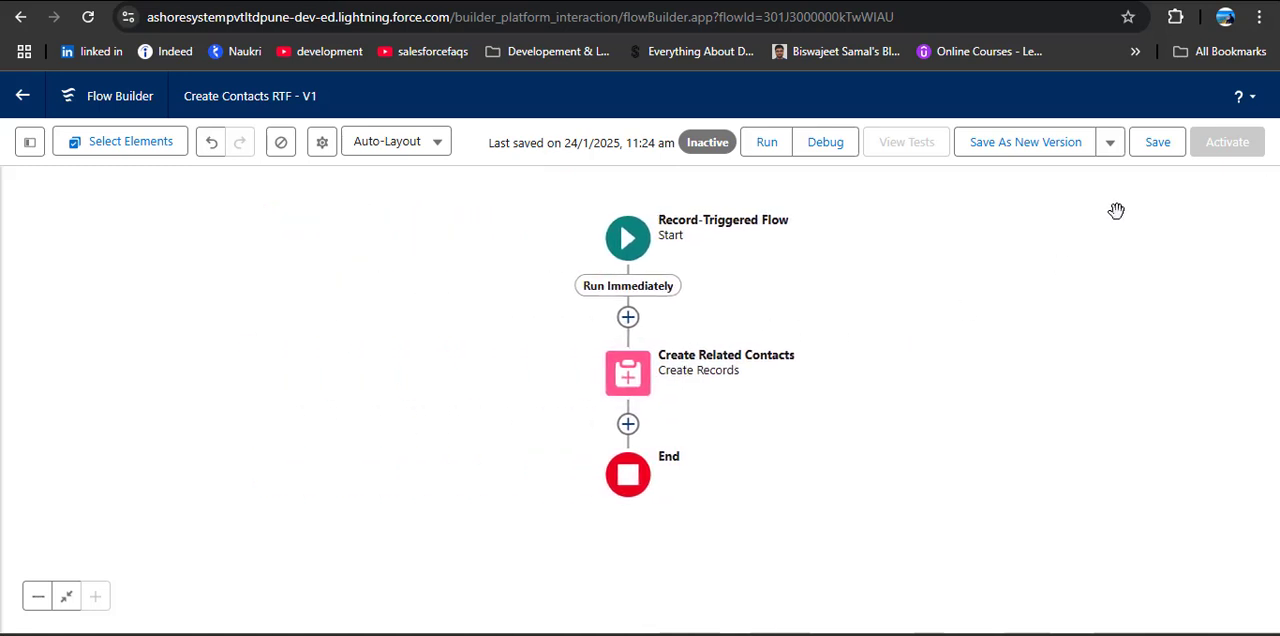
click(1160, 145)
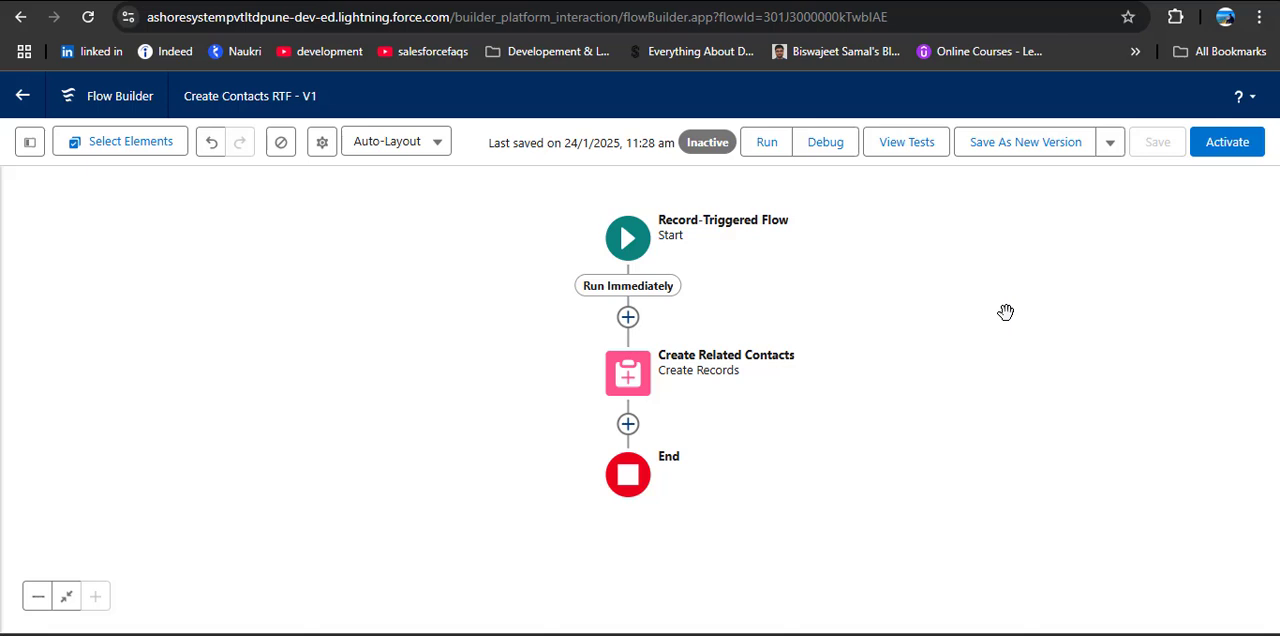
click(1224, 148)
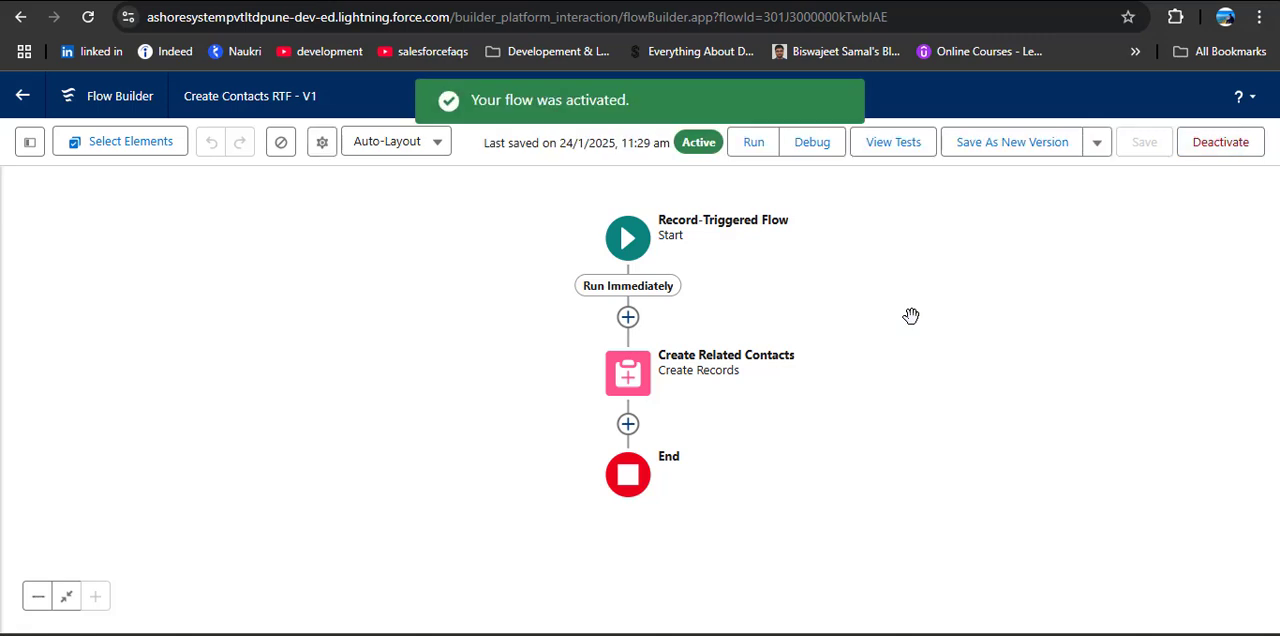
Step: Switch to the Salesforce Setup page and open the Accounts list through an app search for Acc
click(258, 1)
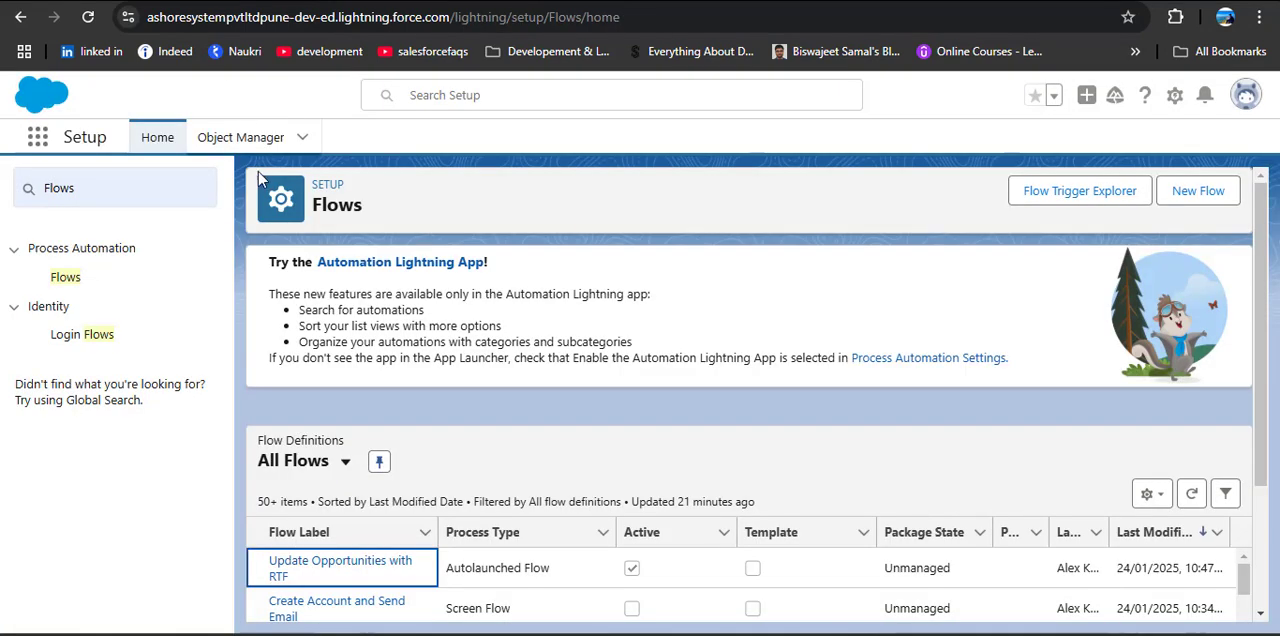
click(40, 142)
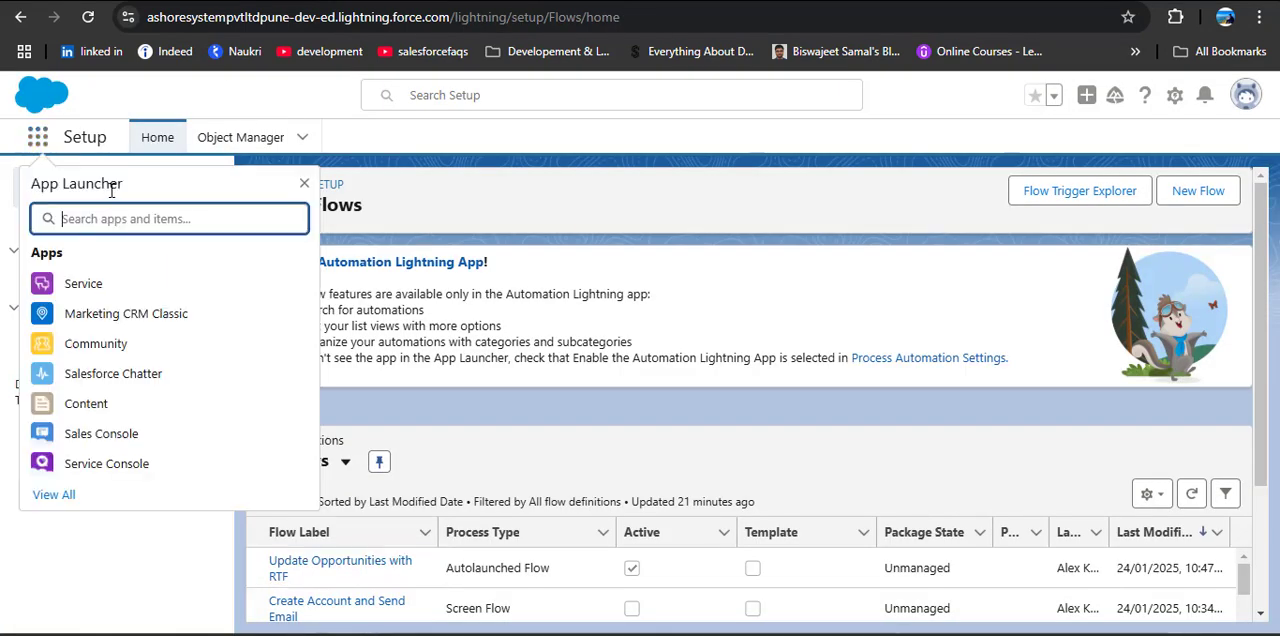
text(Acc)
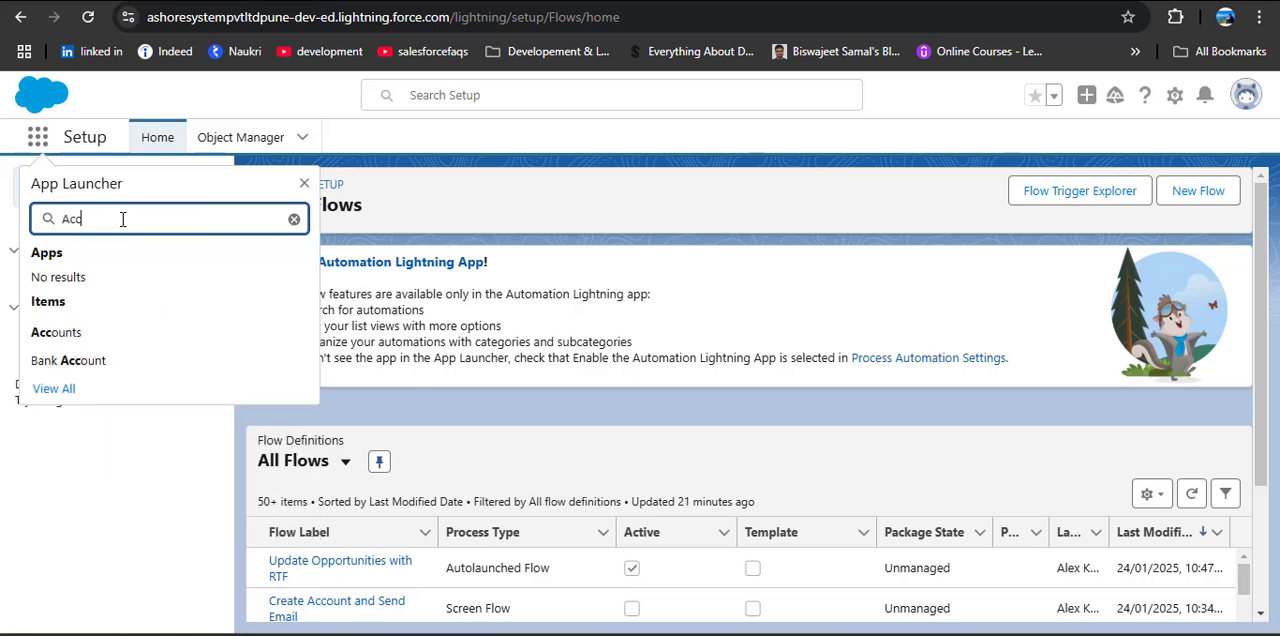
click(78, 334)
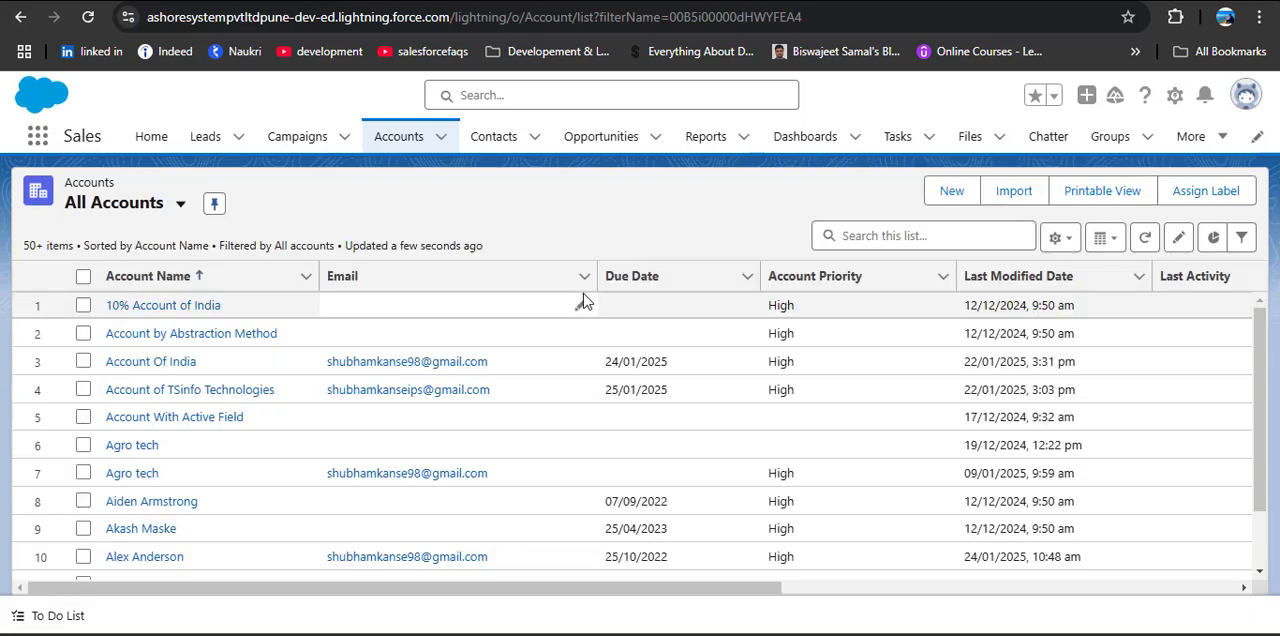
Step: Create a new account named Test RTF, leaving the other fields at their defaults, and save it
click(946, 192)
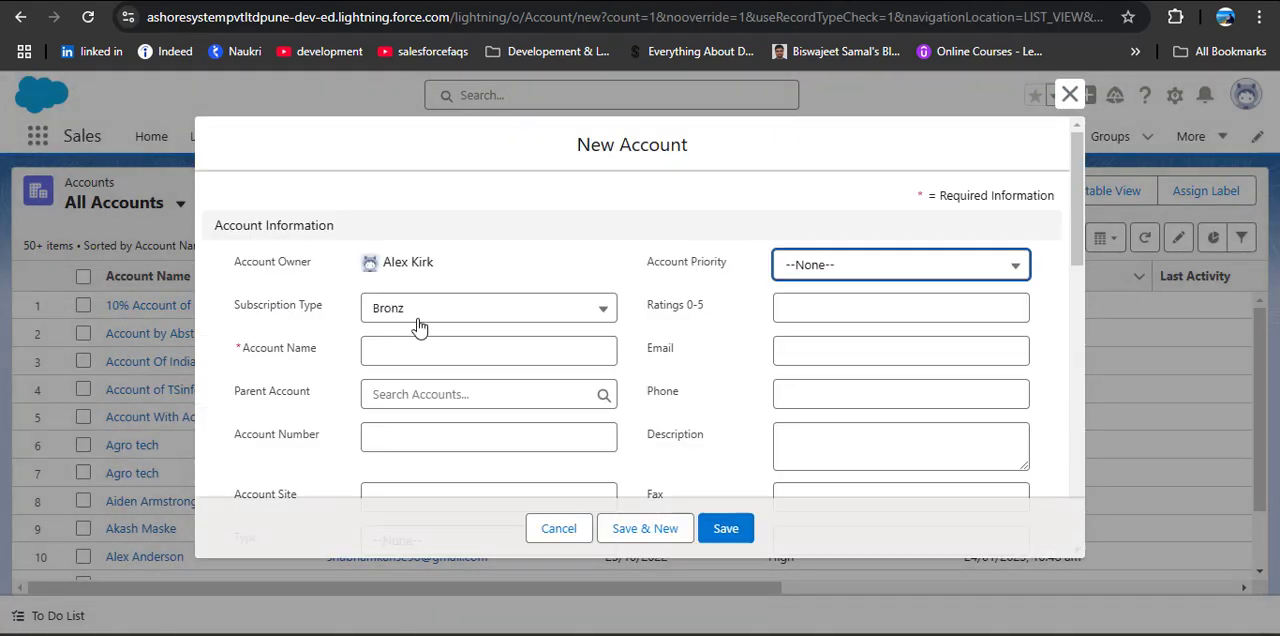
click(420, 350)
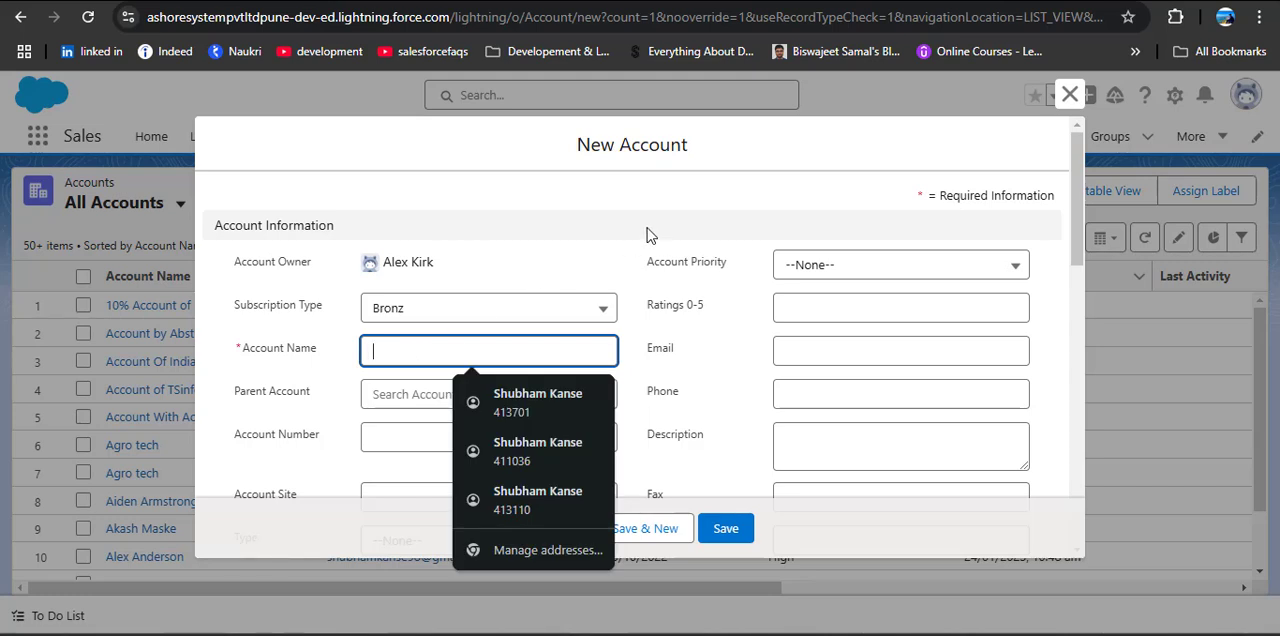
text(Test)
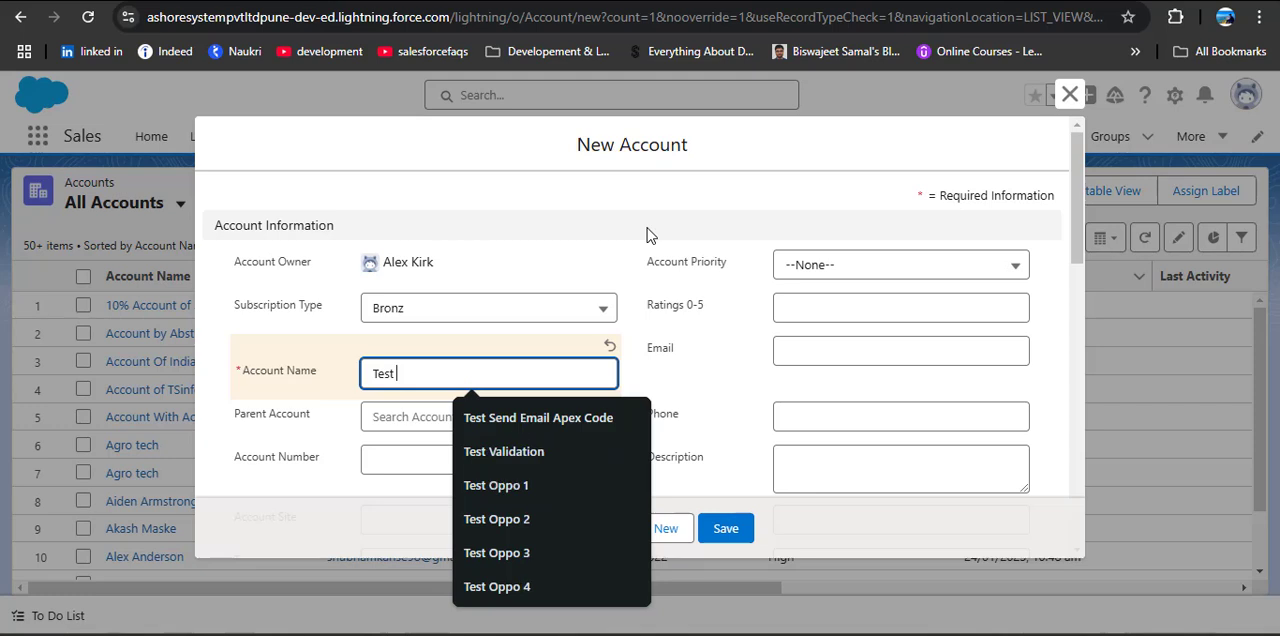
text(RTF)
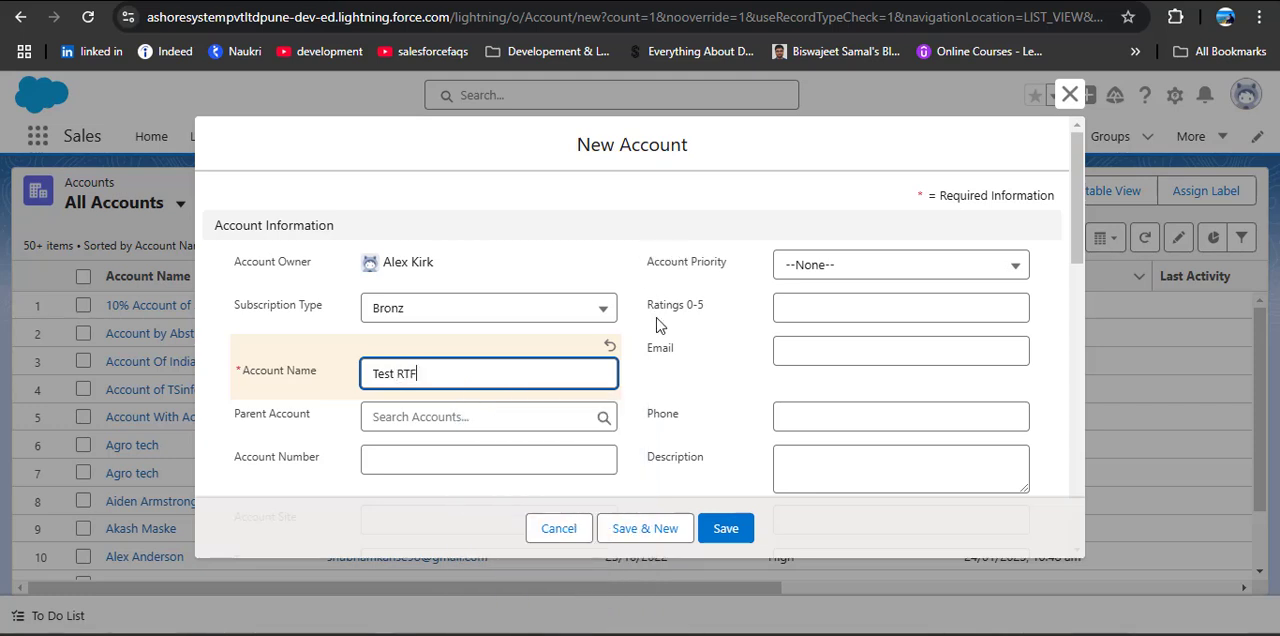
scroll(659, 340, down, 1)
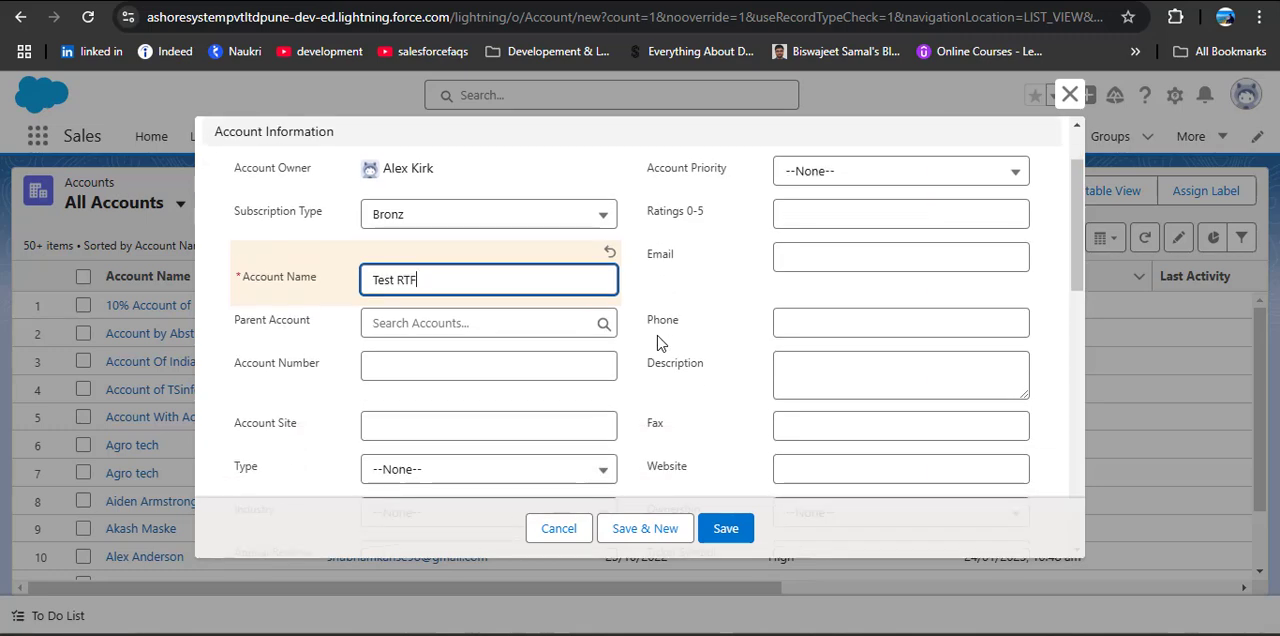
scroll(659, 342, down, 1)
scroll(659, 343, down, 1)
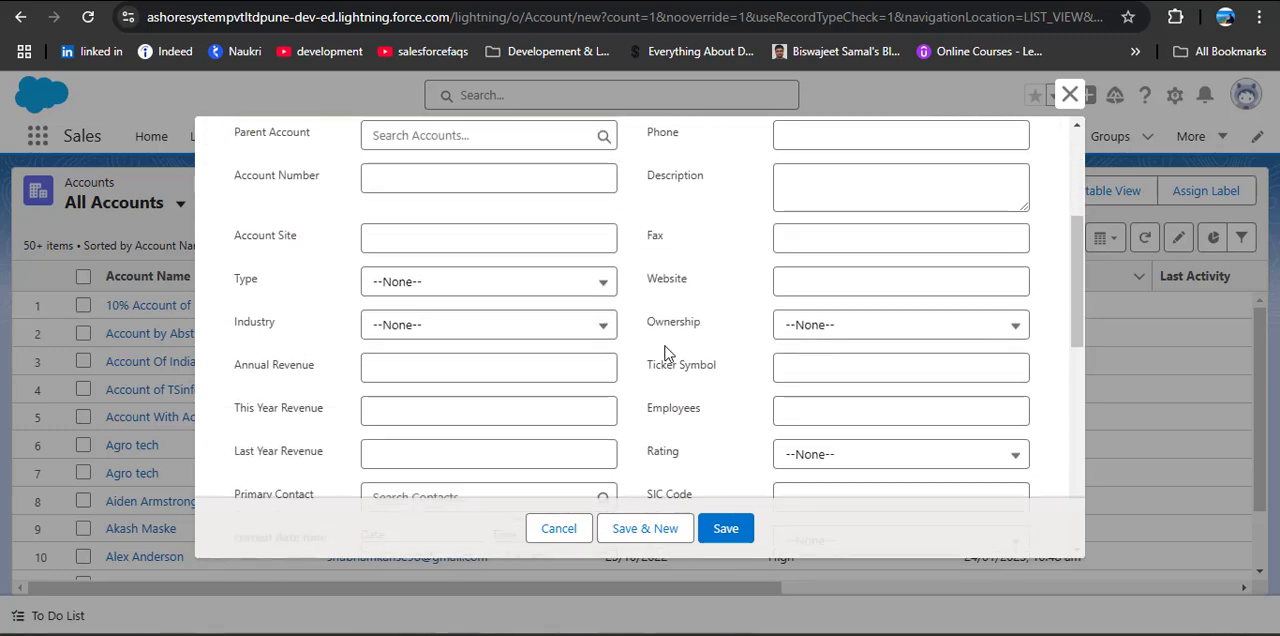
scroll(665, 346, down, 3)
scroll(665, 348, down, 2)
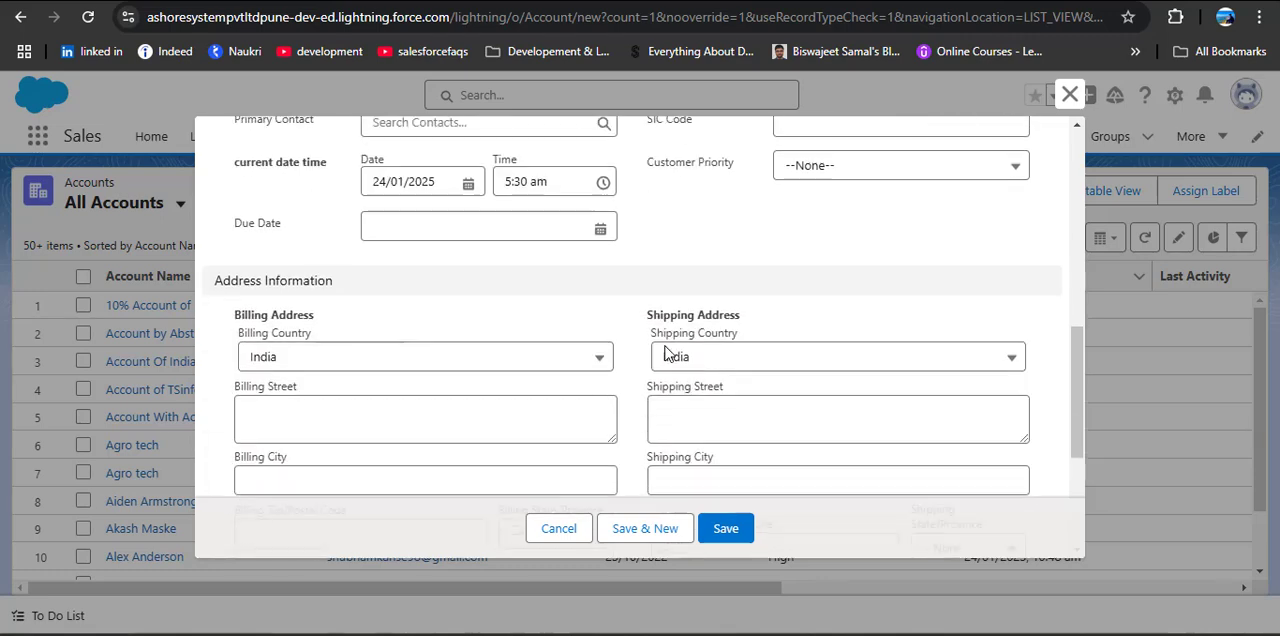
scroll(665, 352, down, 2)
scroll(666, 347, down, 1)
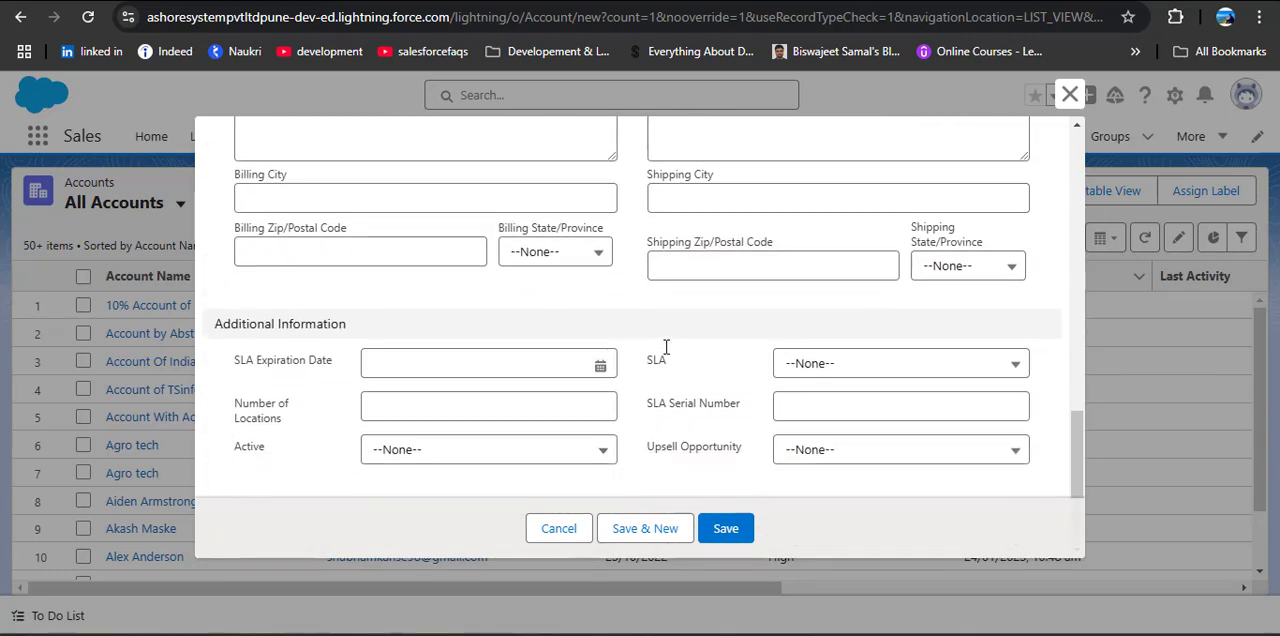
scroll(665, 348, up, 10)
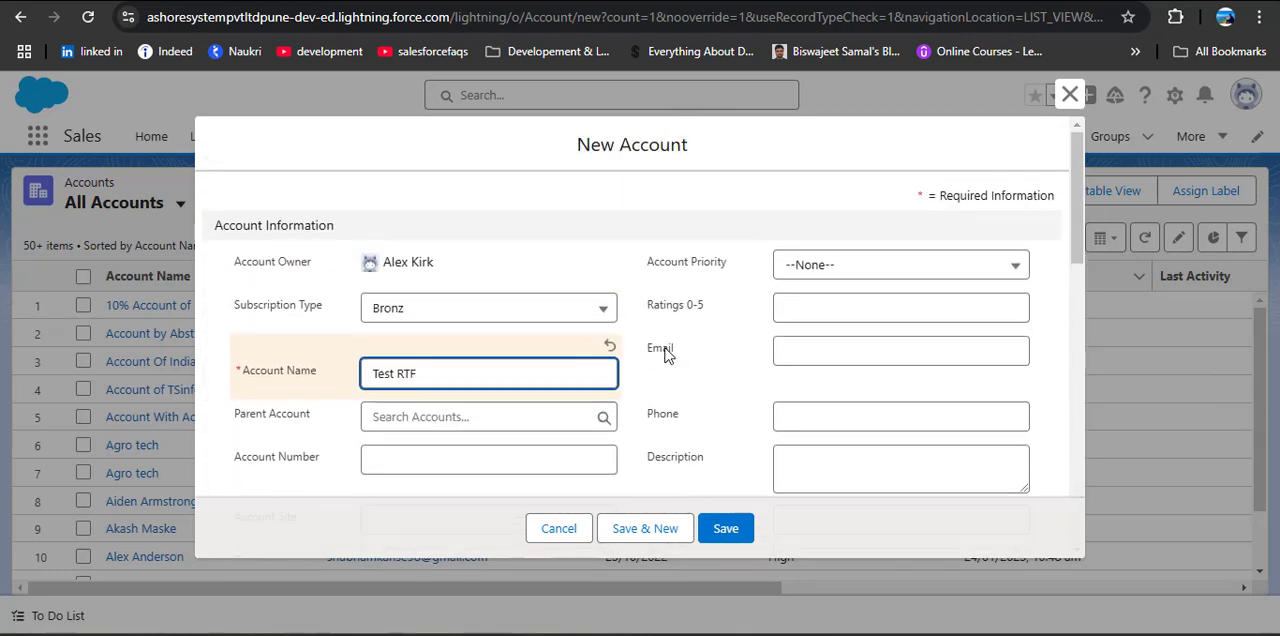
click(737, 525)
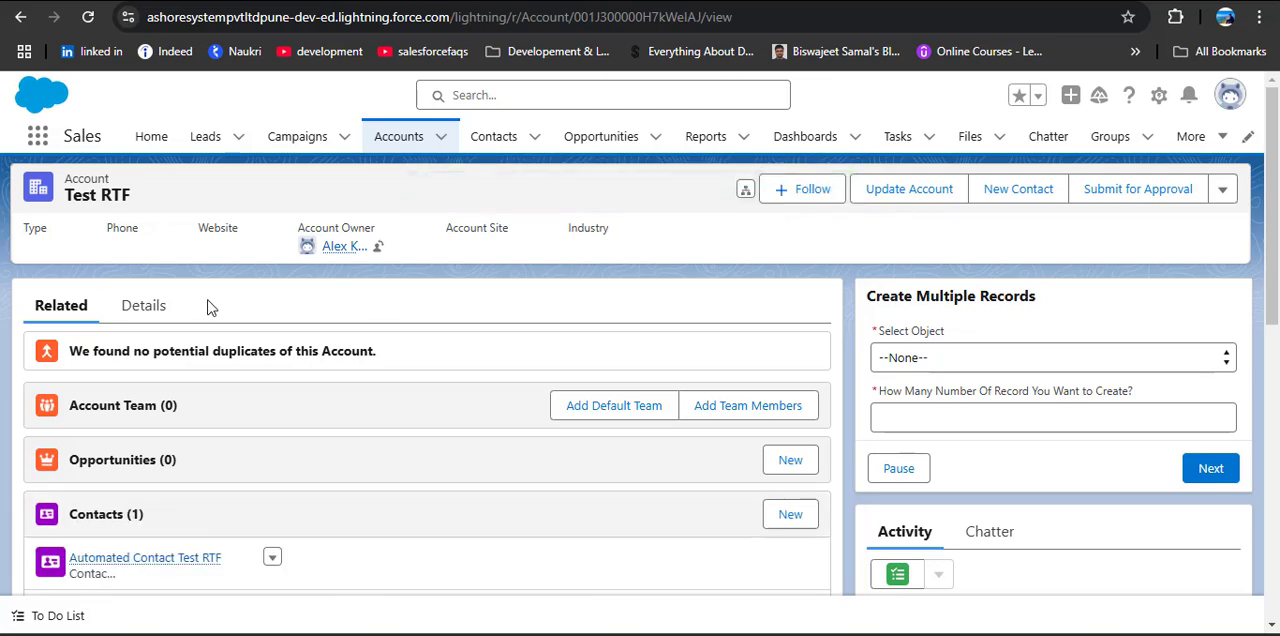
Step: Open the Automated Contact Test RTF record from the new account's related contacts
scroll(275, 394, down, 1)
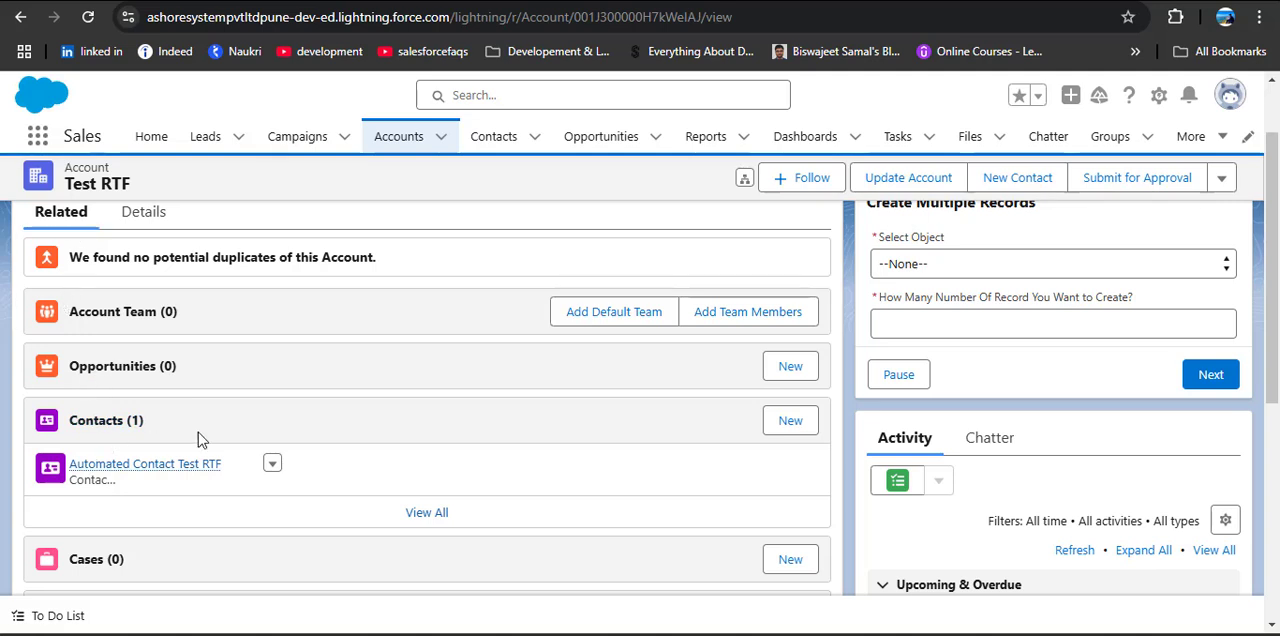
click(180, 463)
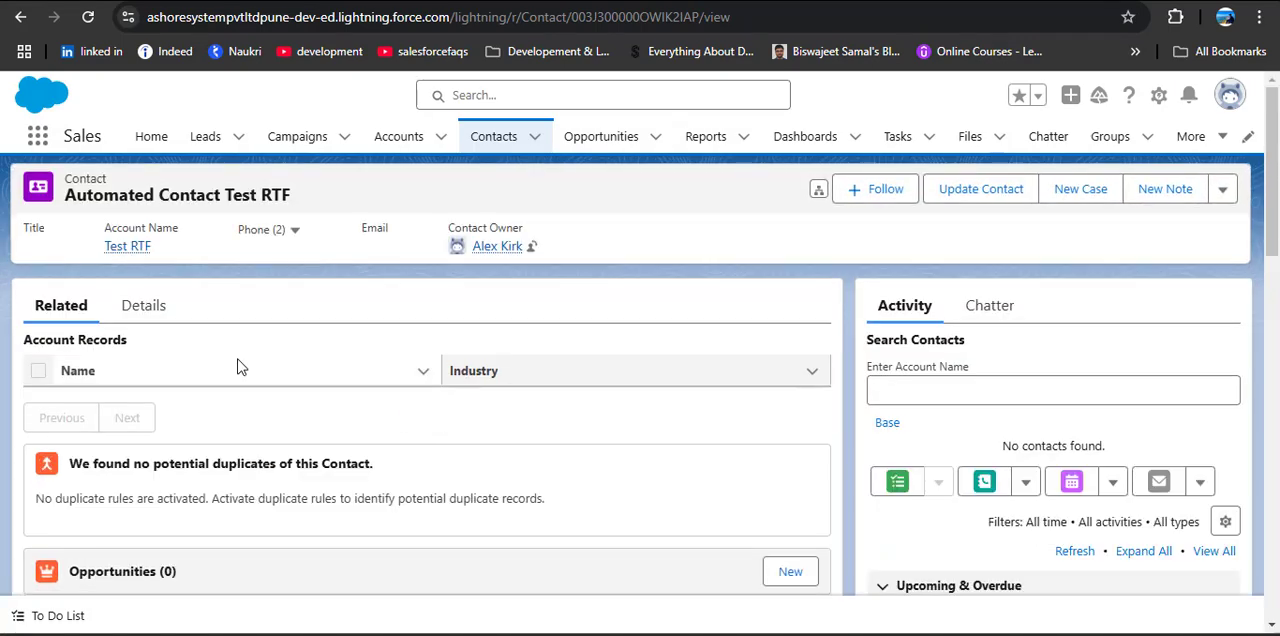
Step: Review the details of the Automated Contact Test RTF record, including its account name and lead source
click(146, 305)
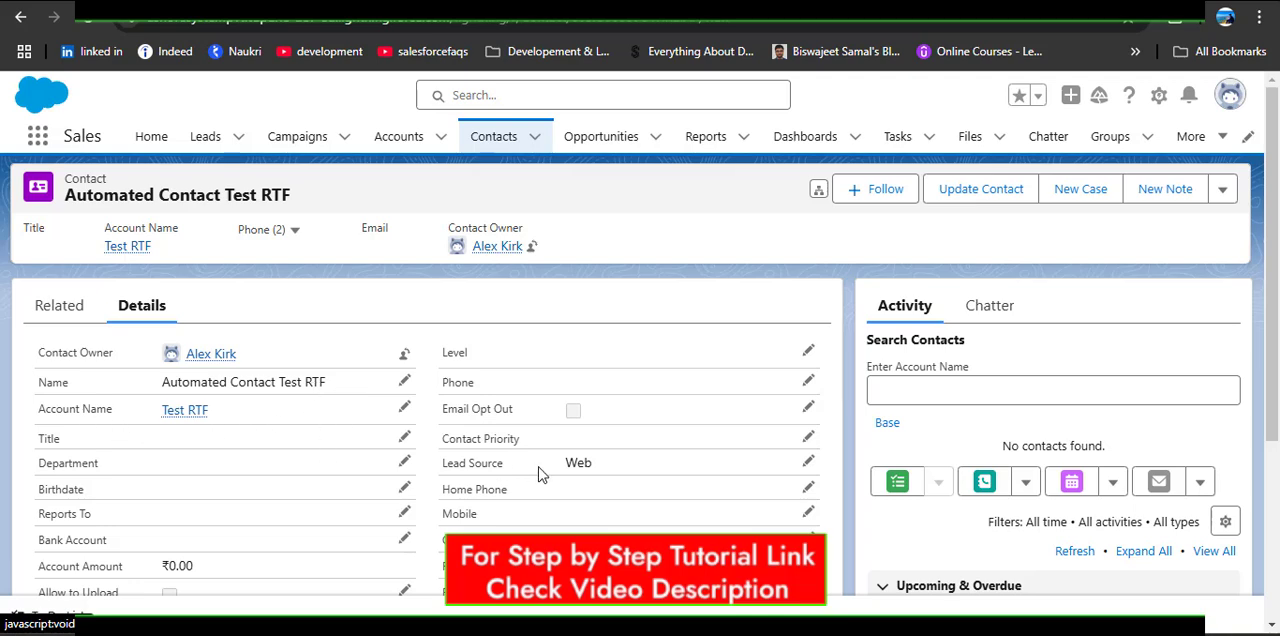
scroll(540, 475, down, 1)
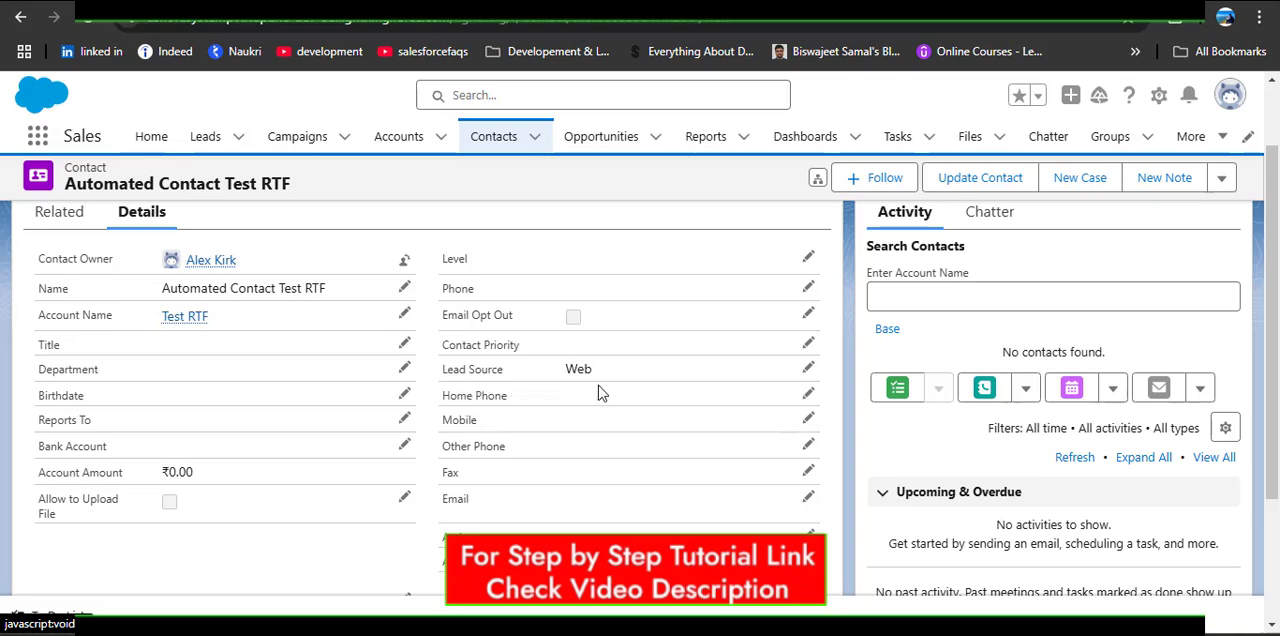
scroll(548, 450, down, 2)
scroll(548, 450, up, 3)
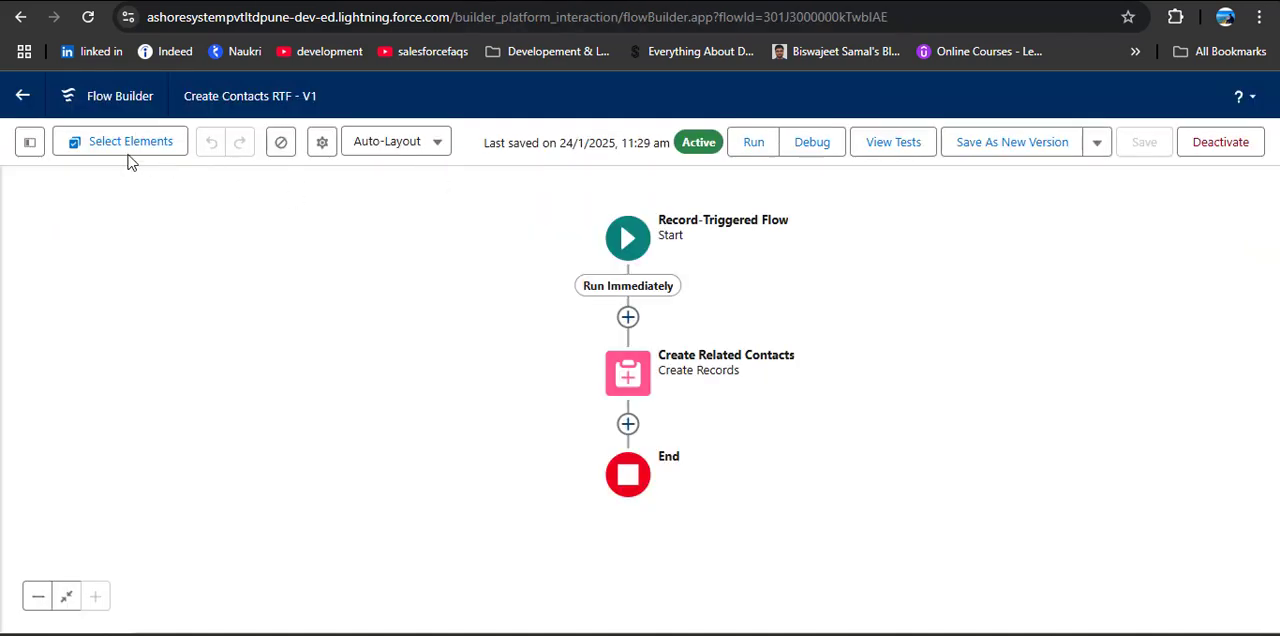
Step: Leave the Create Contacts RTF flow and create a new flow from scratch of type Autolaunched Flow (No Trigger)
click(22, 95)
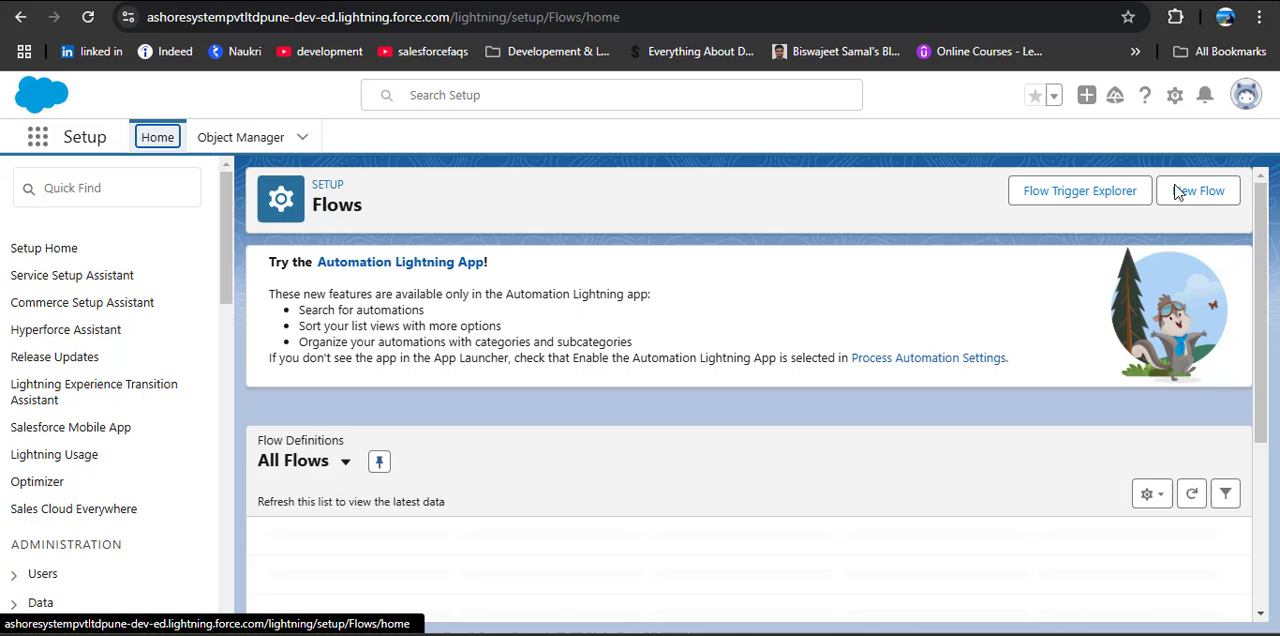
click(1178, 191)
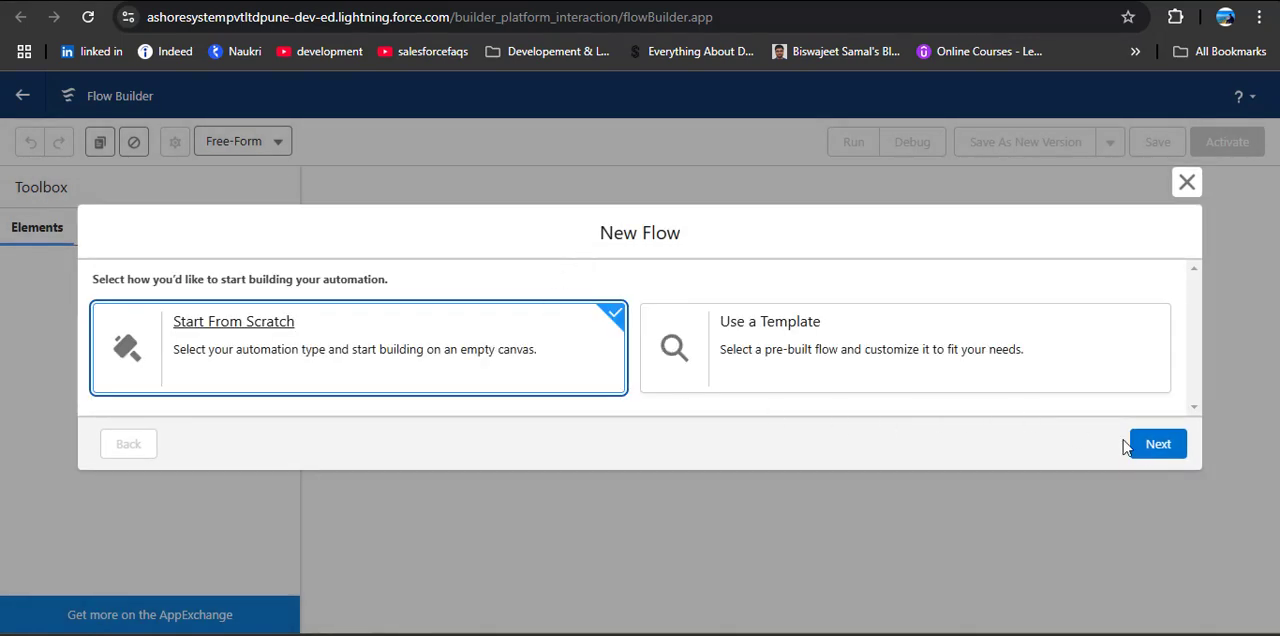
click(1162, 446)
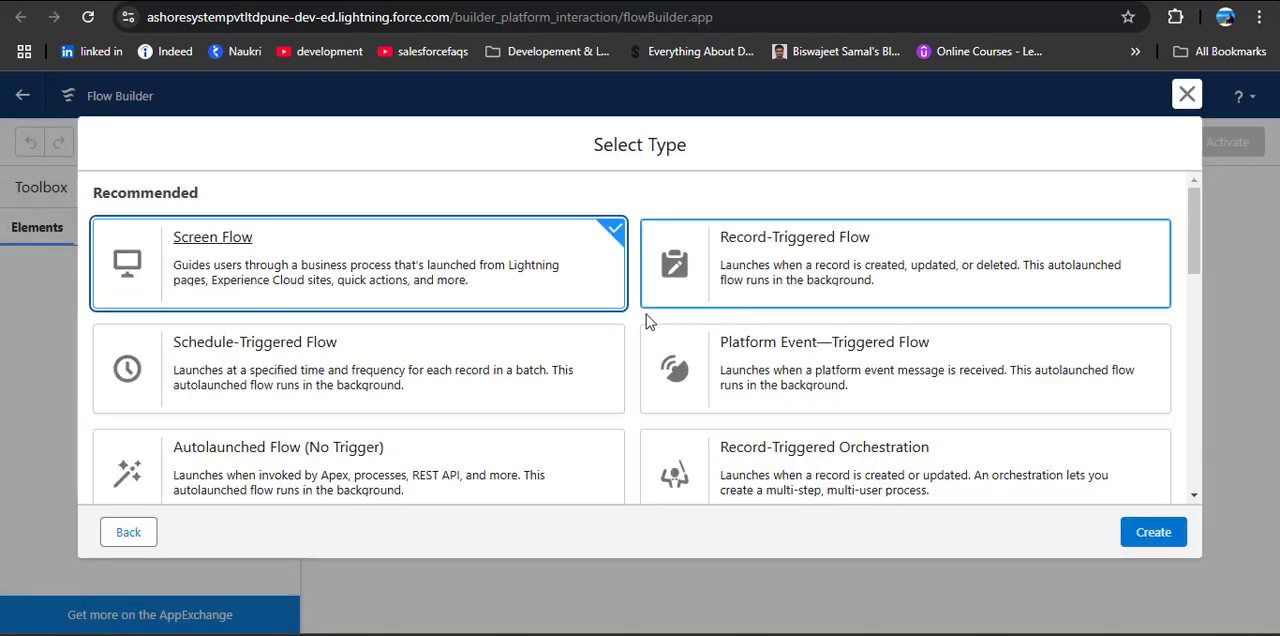
click(250, 463)
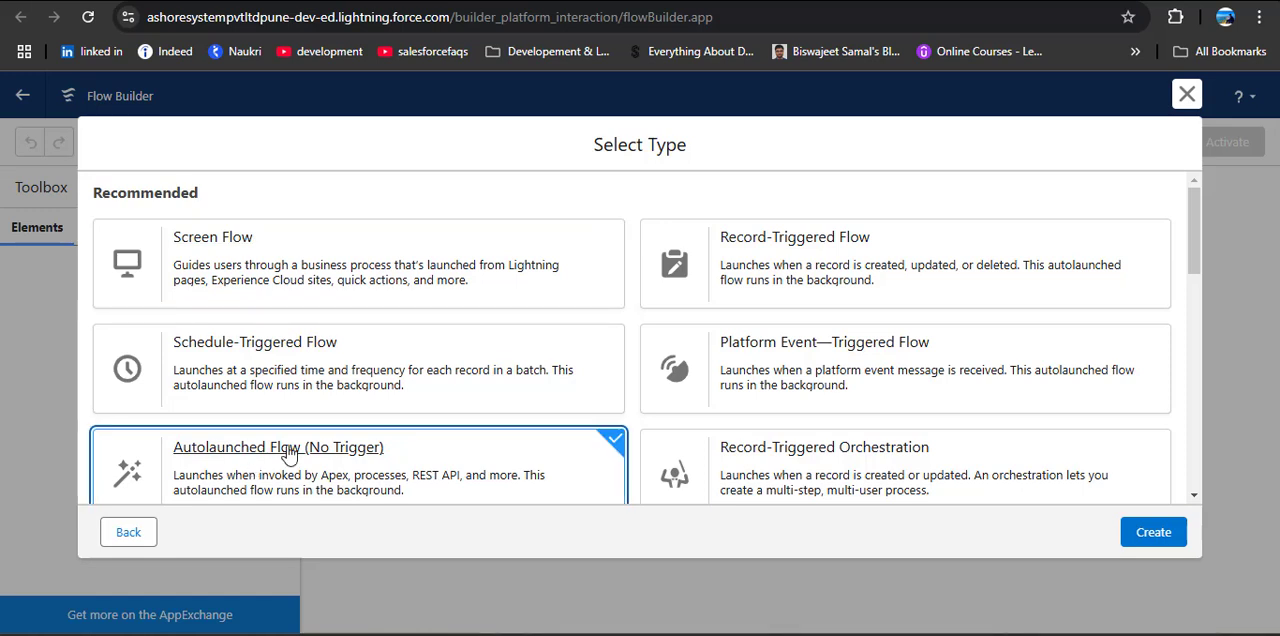
scroll(330, 440, down, 1)
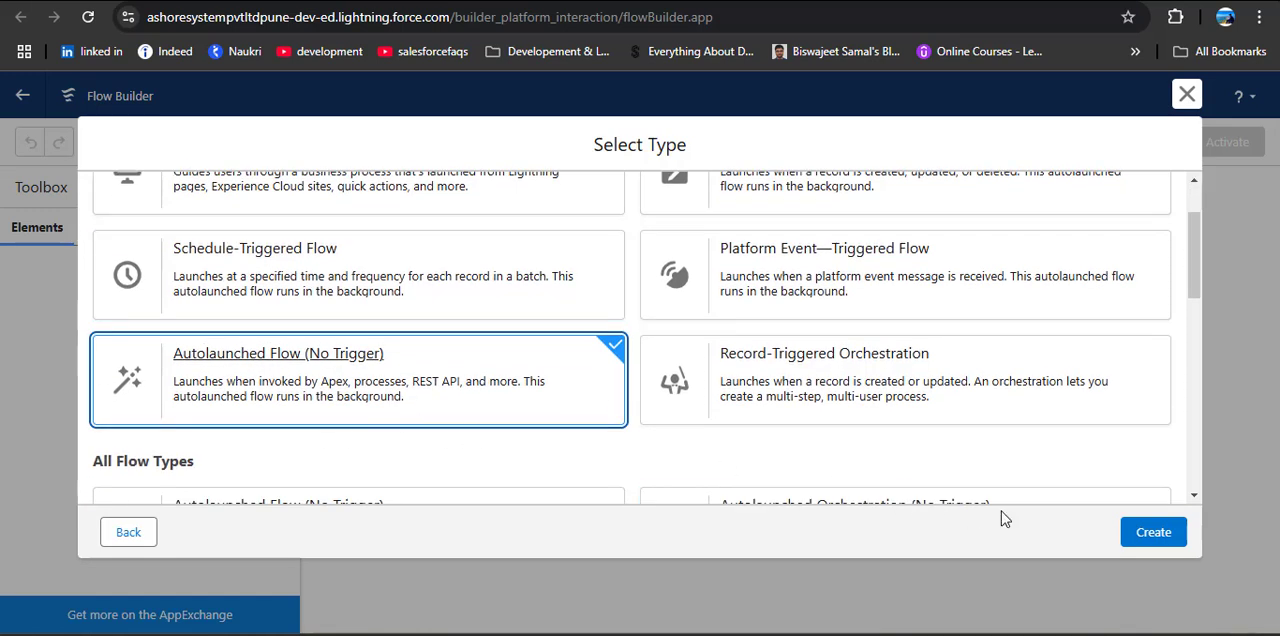
click(1155, 531)
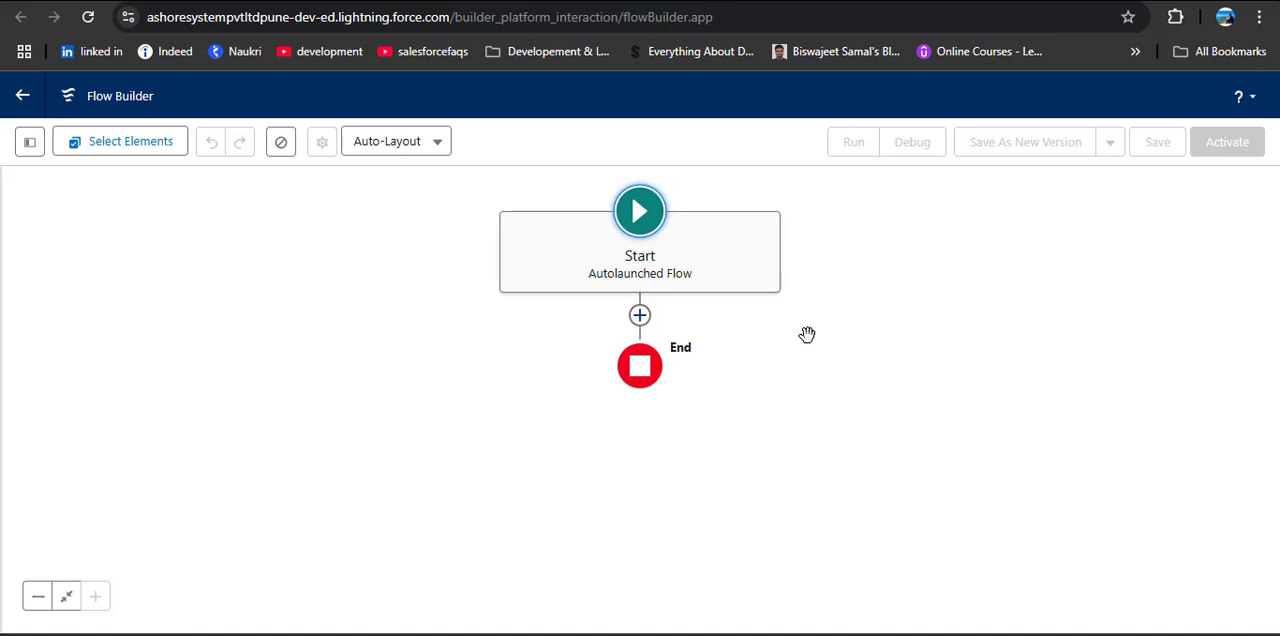
Step: Create a Text variable resource named recordId and make it available for input
click(30, 145)
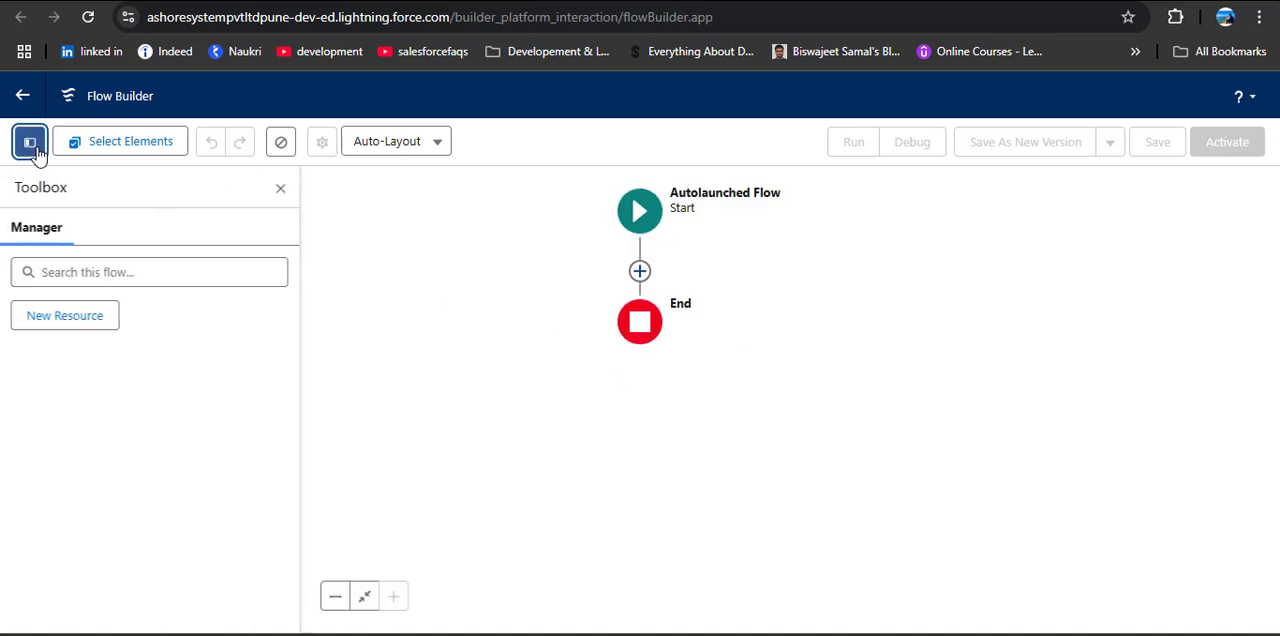
click(46, 322)
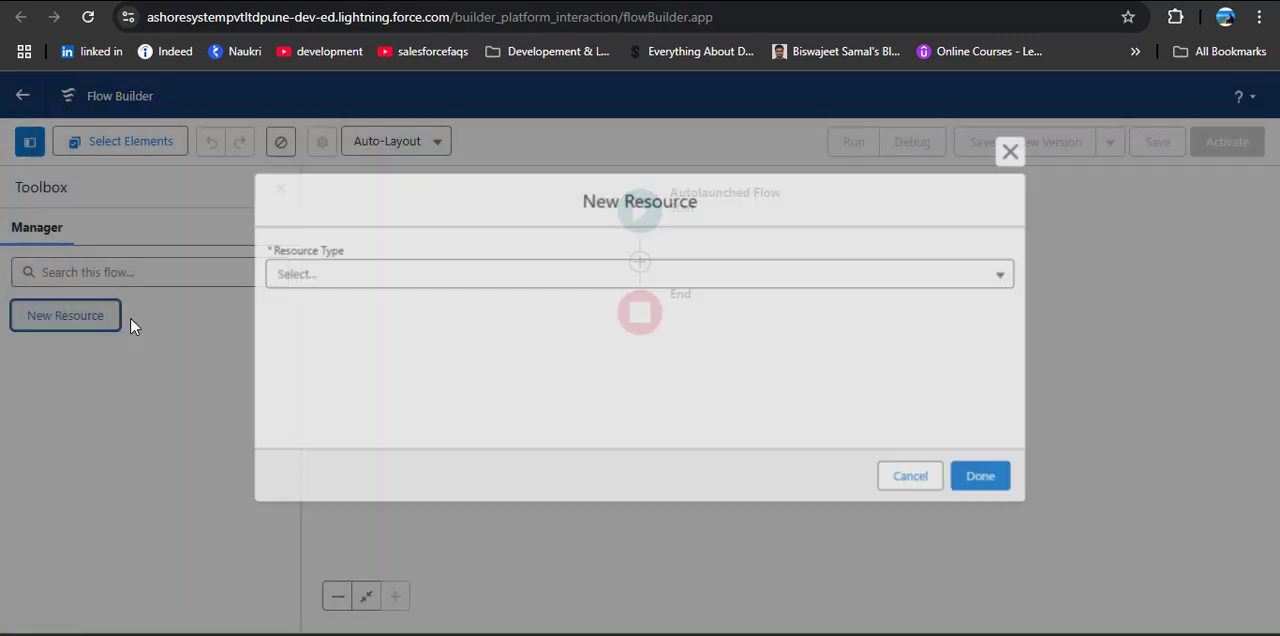
click(337, 273)
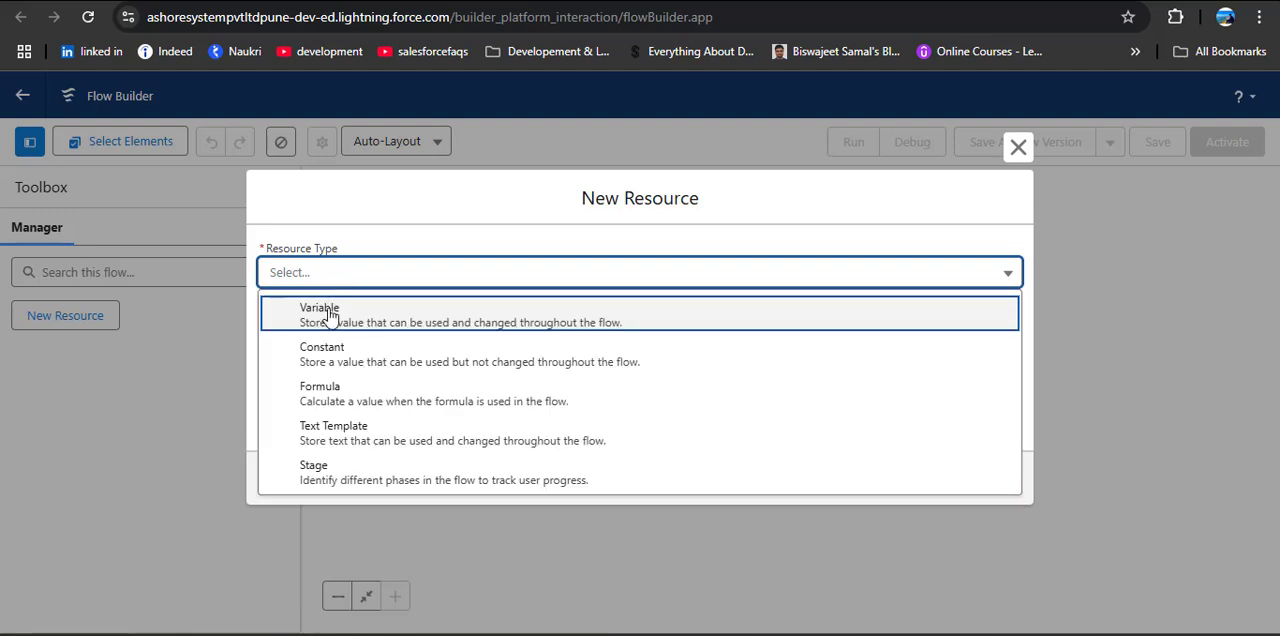
click(360, 308)
click(400, 319)
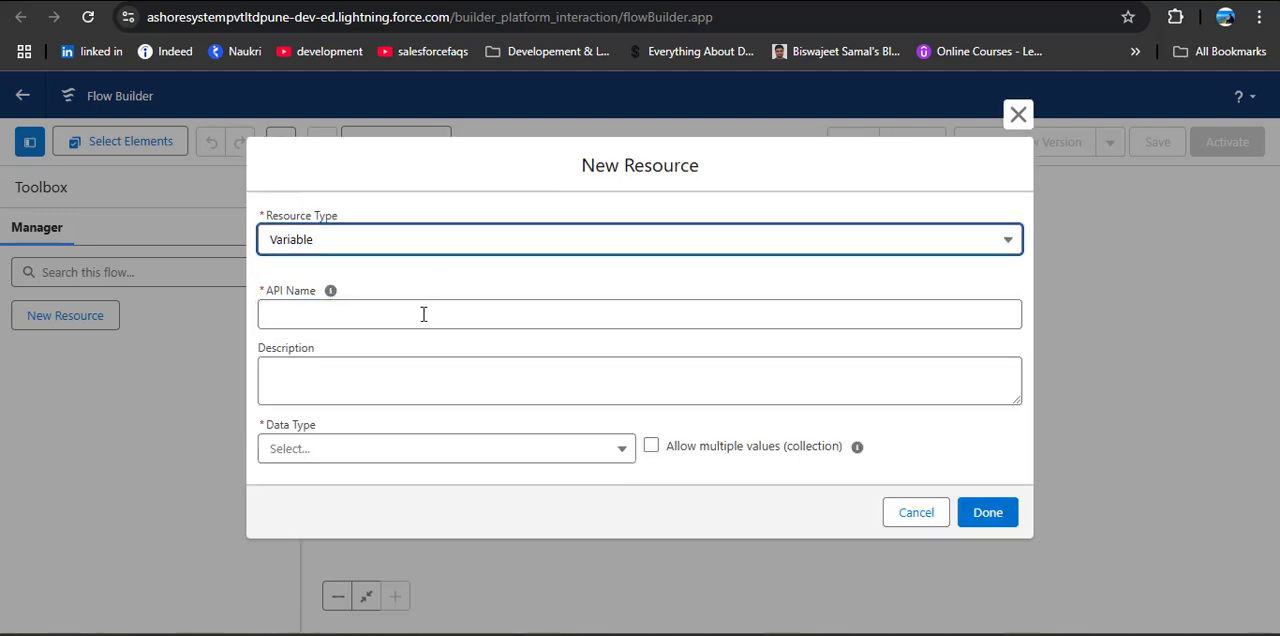
click(429, 314)
text(recordId)
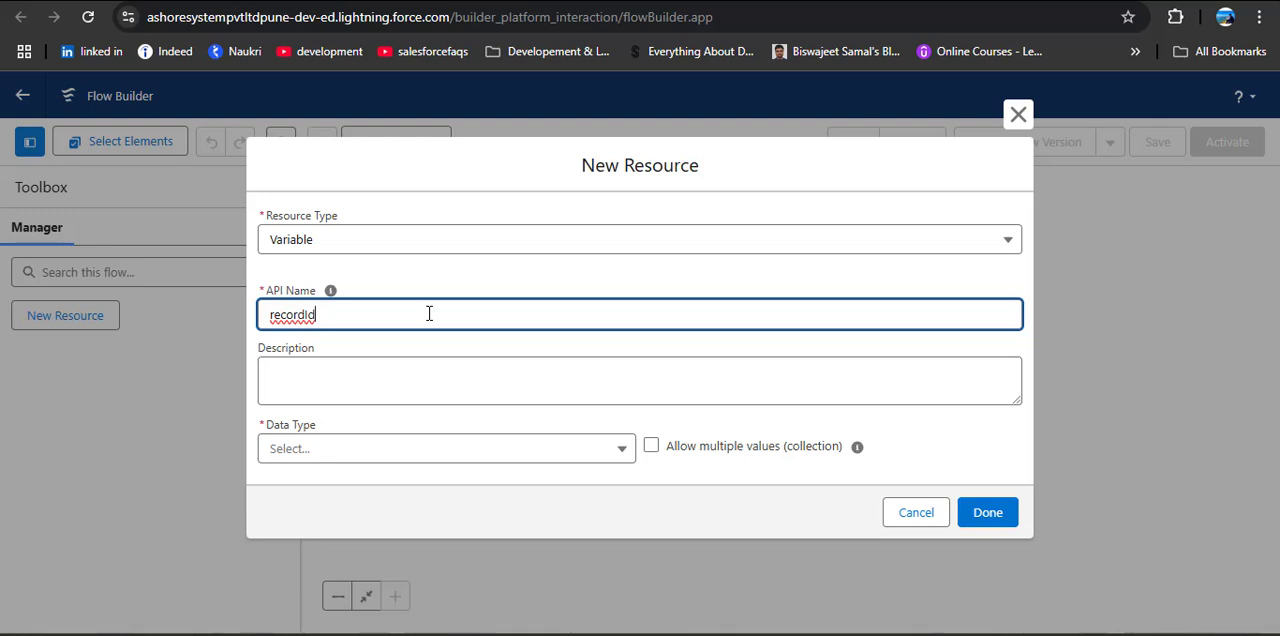
click(404, 452)
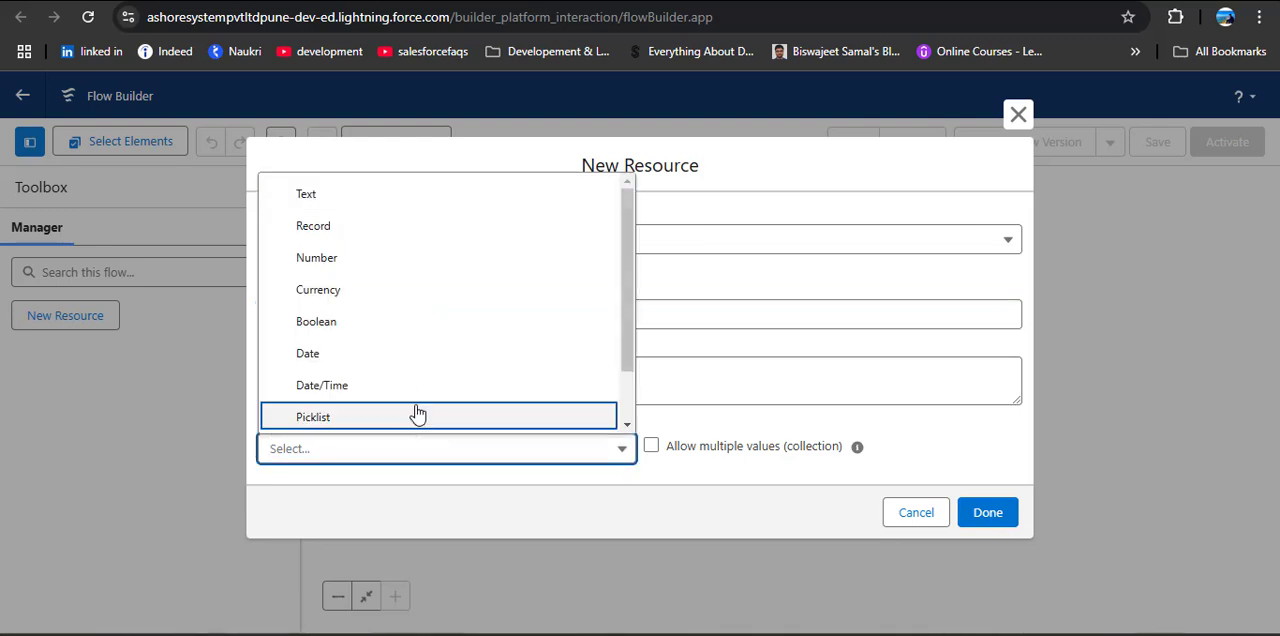
click(379, 196)
scroll(576, 336, down, 1)
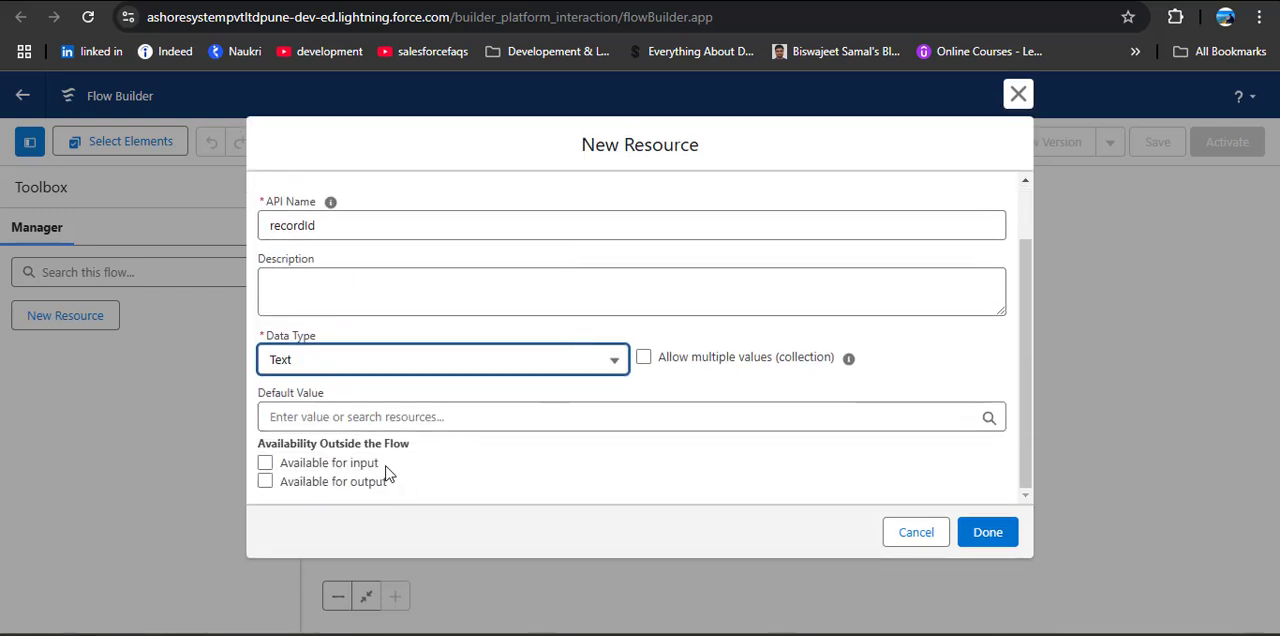
click(266, 464)
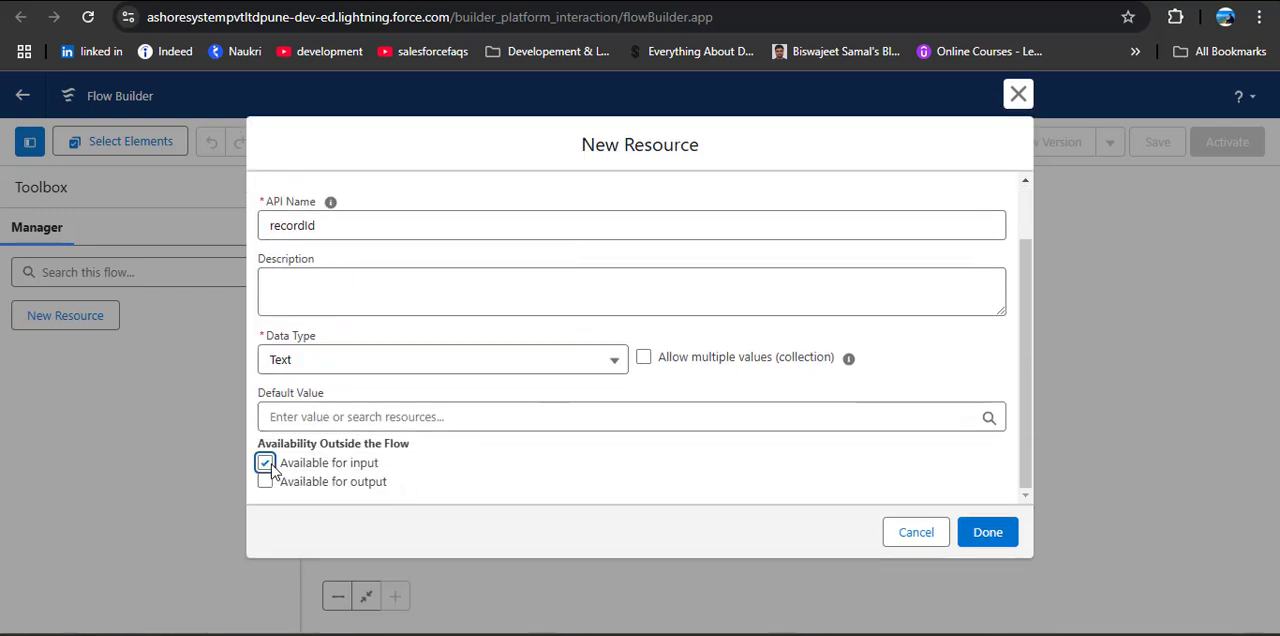
click(988, 533)
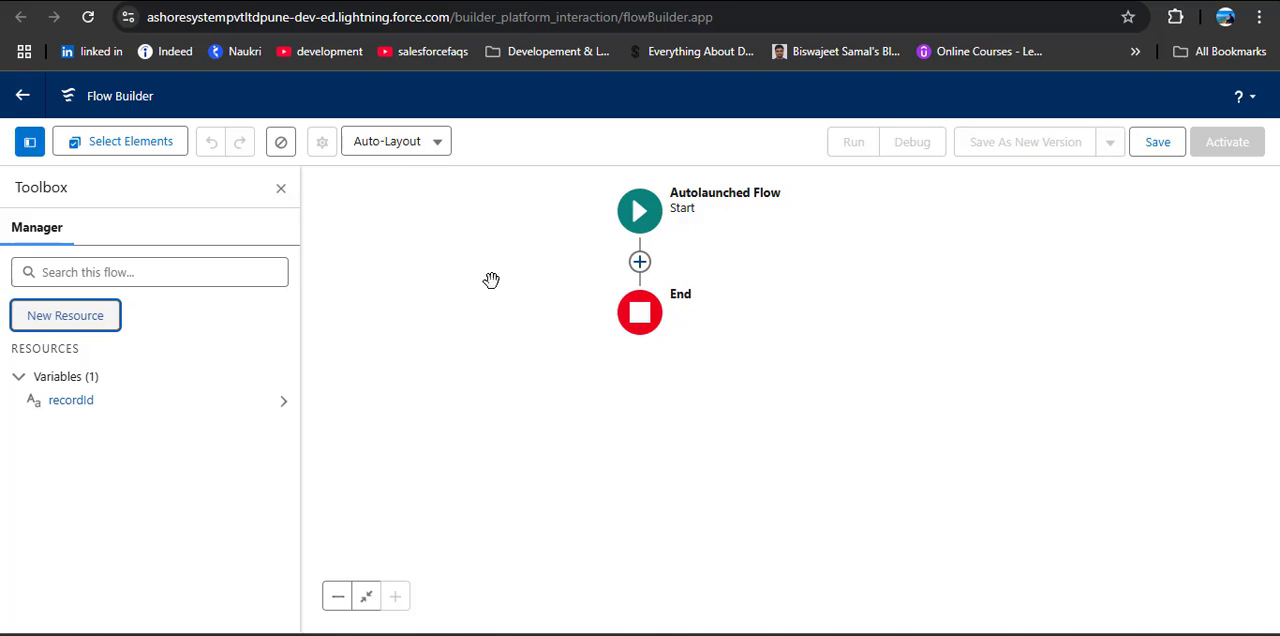
Step: Add a Create Records element after the flow's start and label it Create Related Opportunities, with API name Create_Related_Opportunities
click(640, 262)
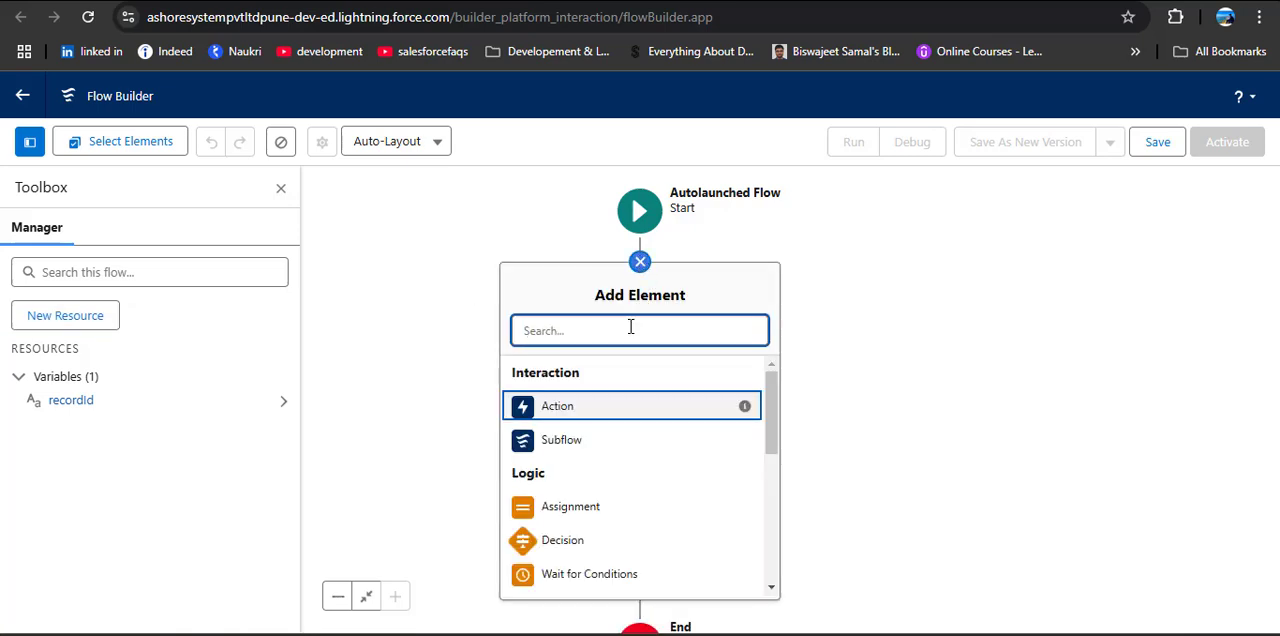
text(Create)
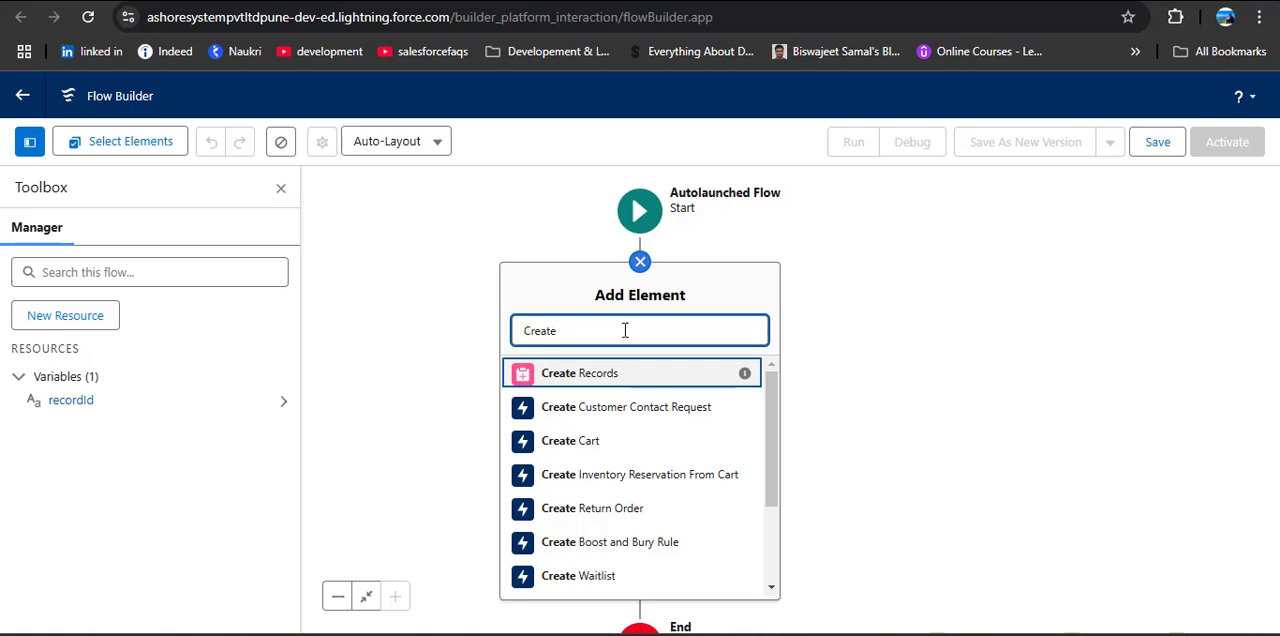
click(590, 377)
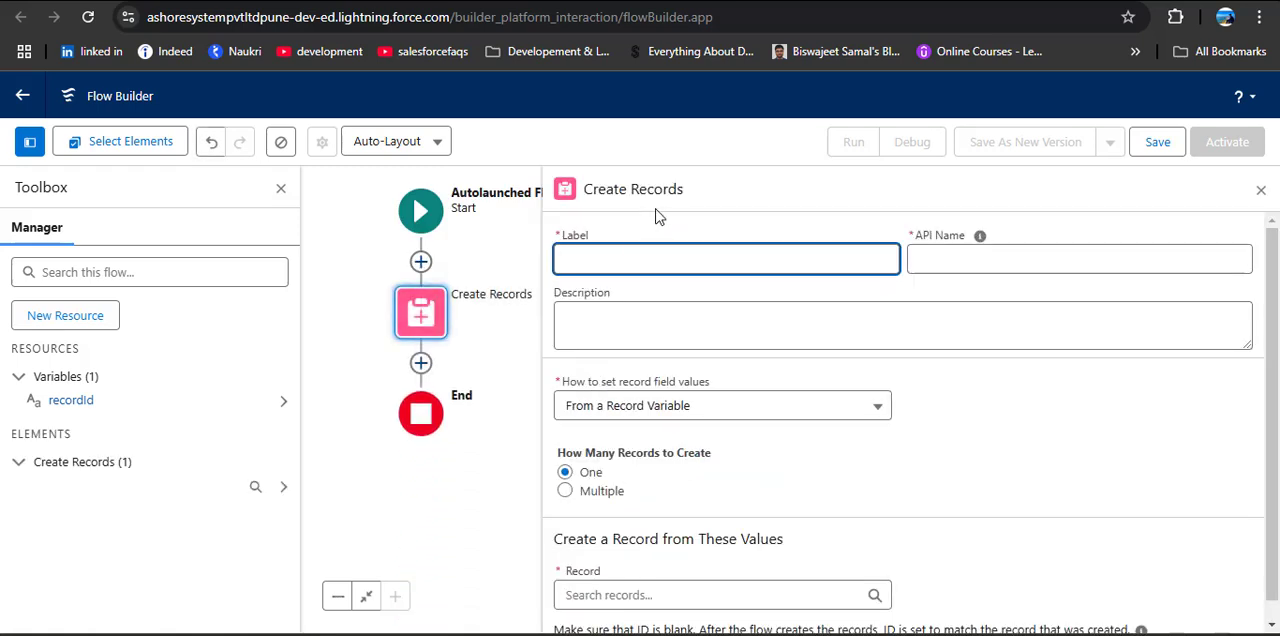
text(Create Related)
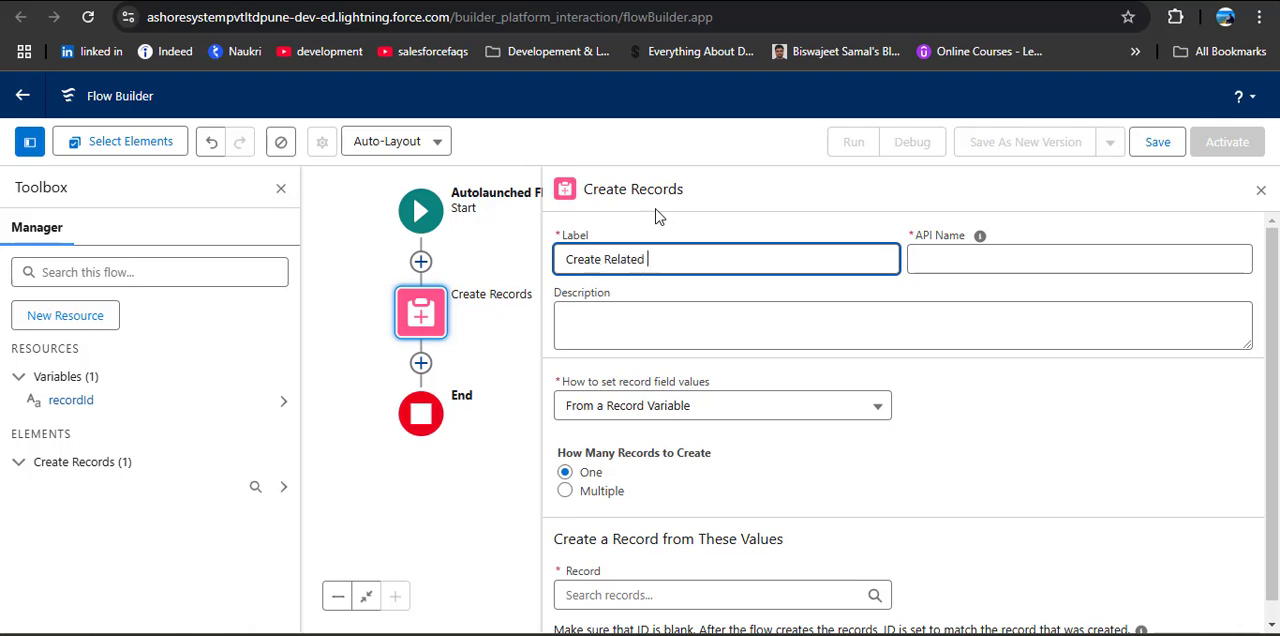
text( Opportunities)
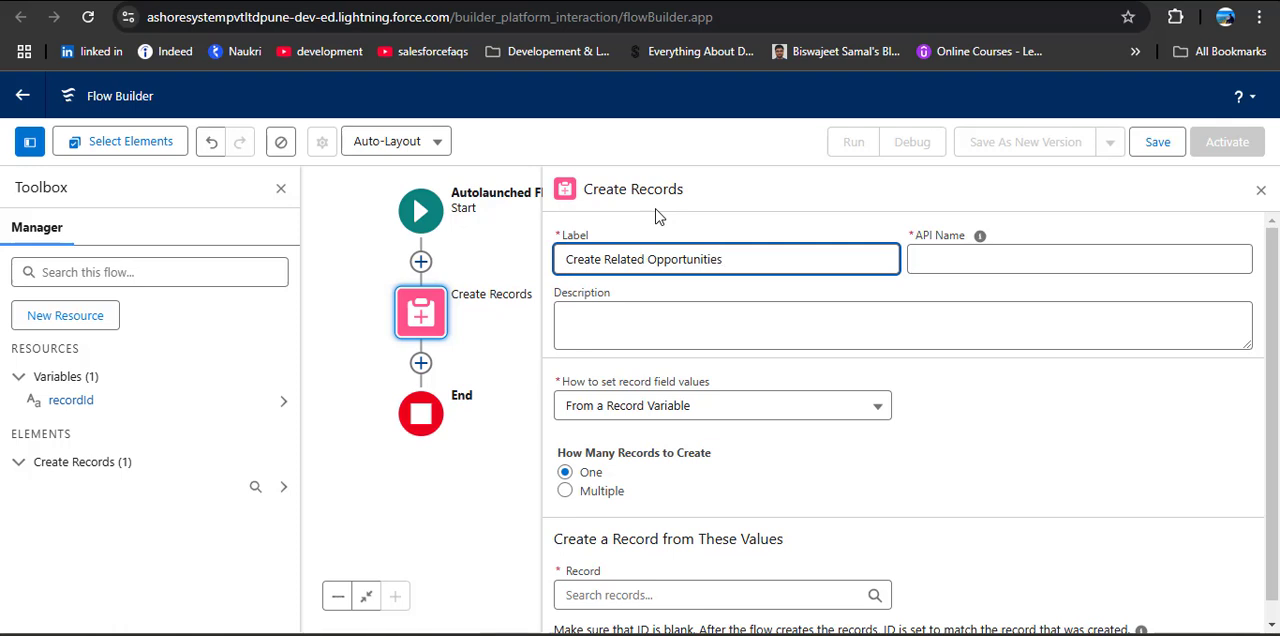
click(932, 255)
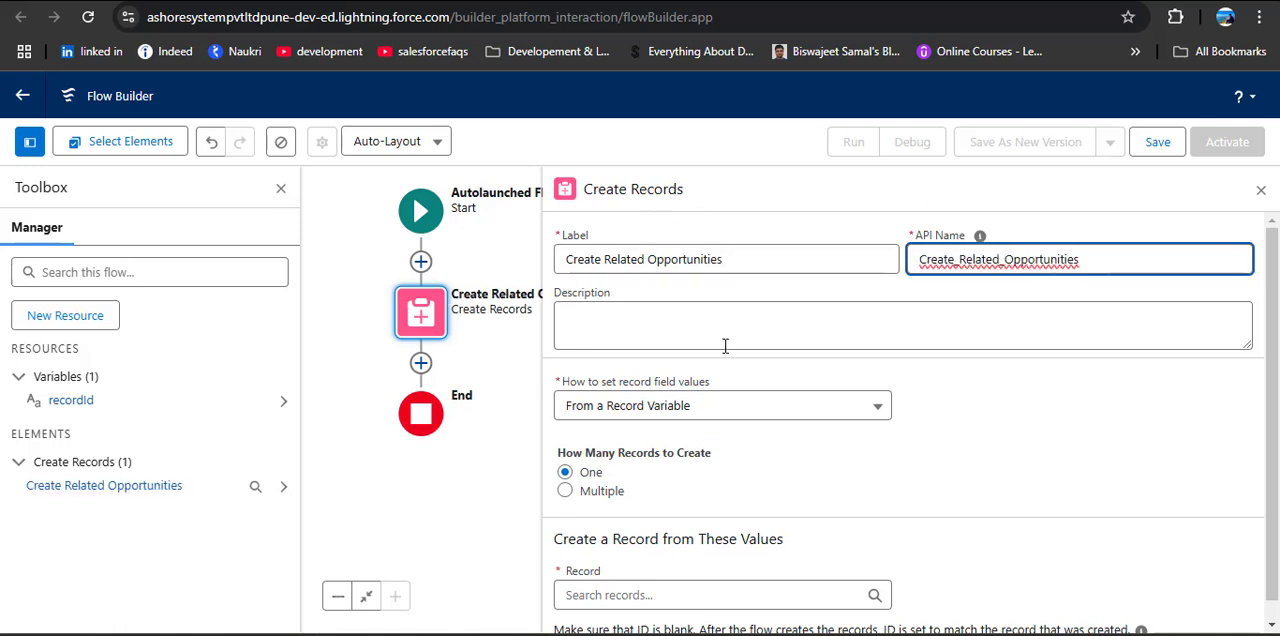
Step: Set the Create Related Opportunities element to take its field values manually and choose Opportunity as the object
scroll(725, 345, down, 1)
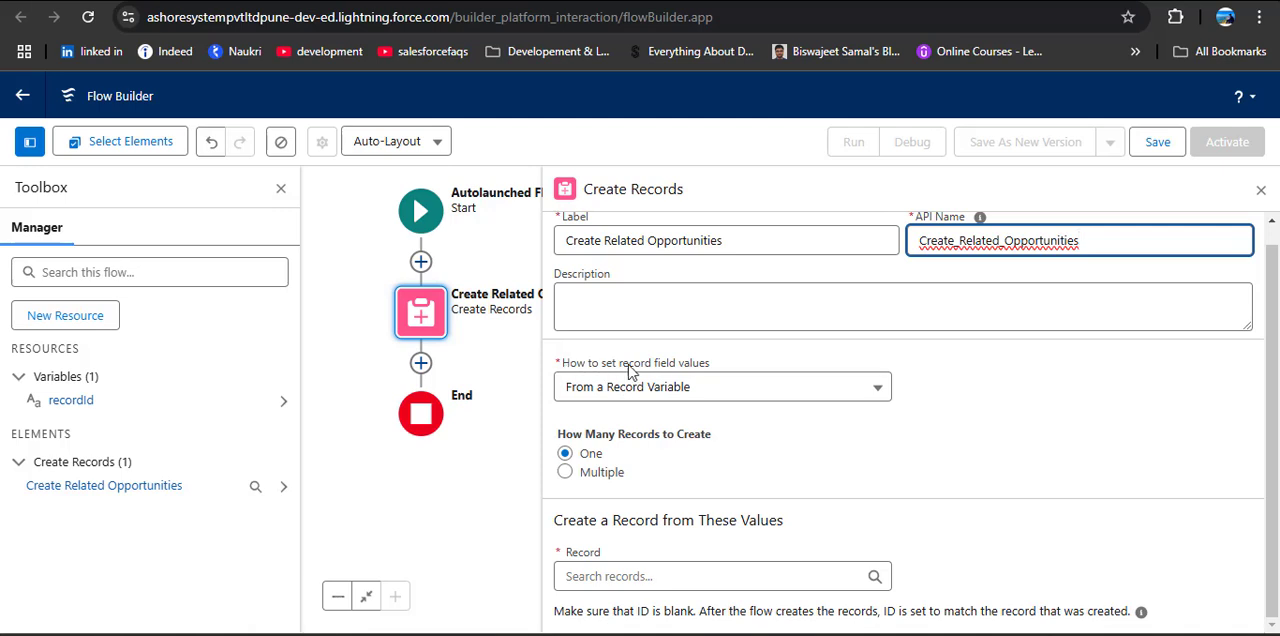
click(740, 396)
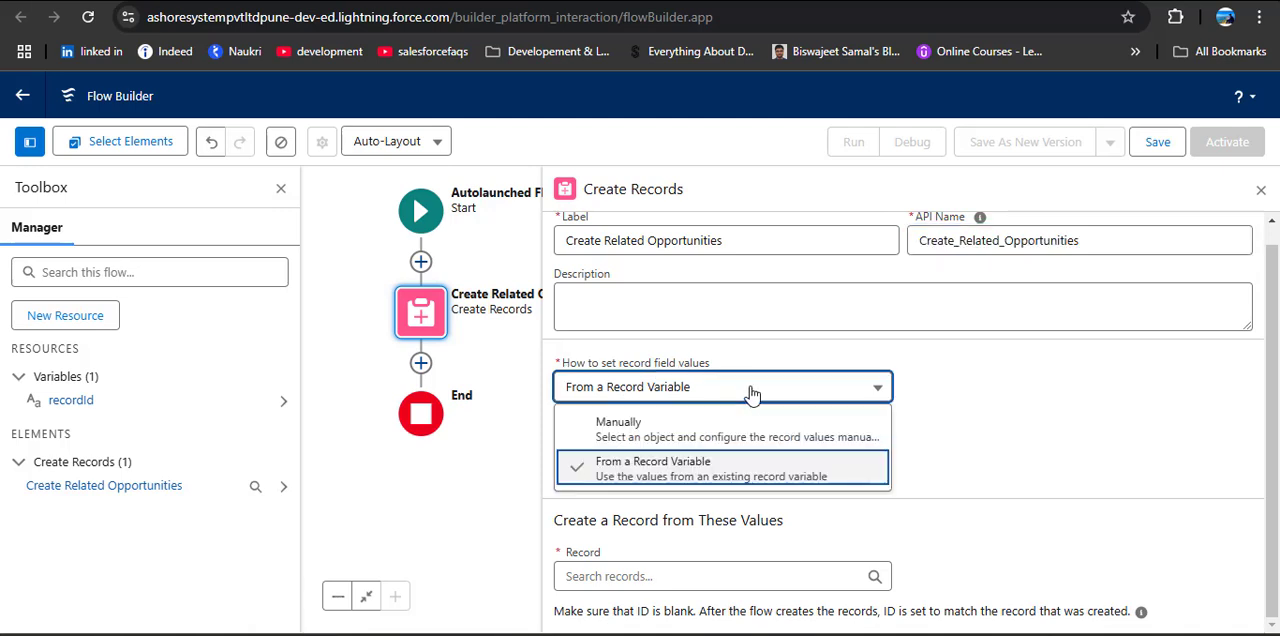
click(652, 430)
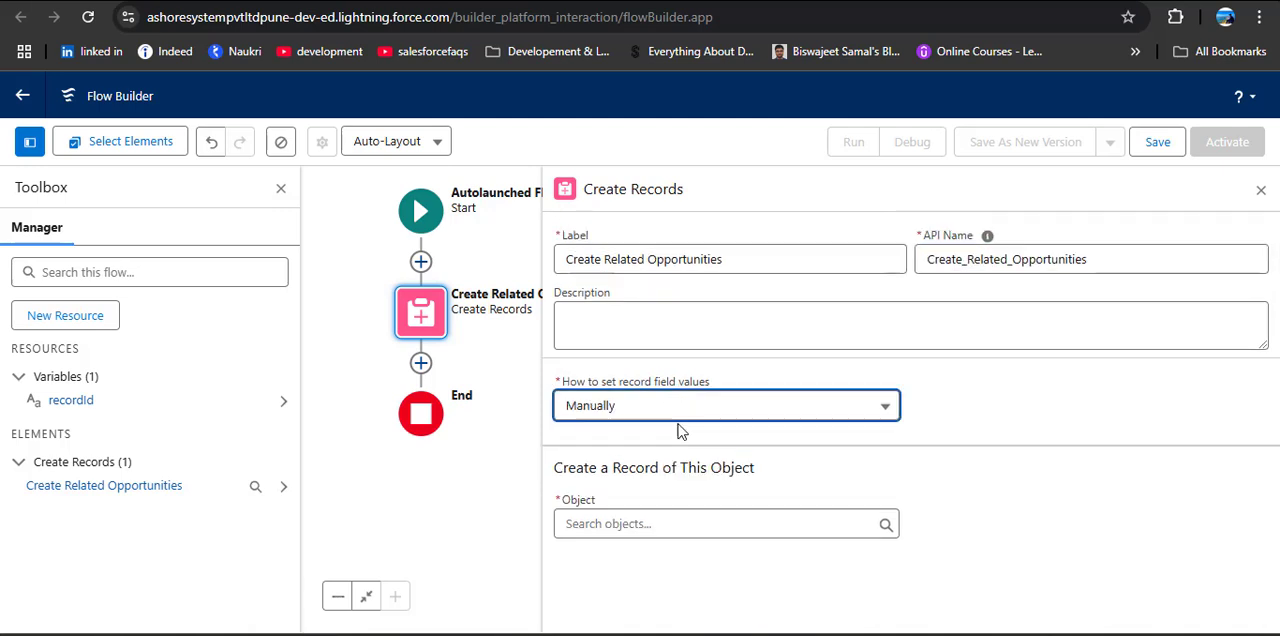
click(752, 521)
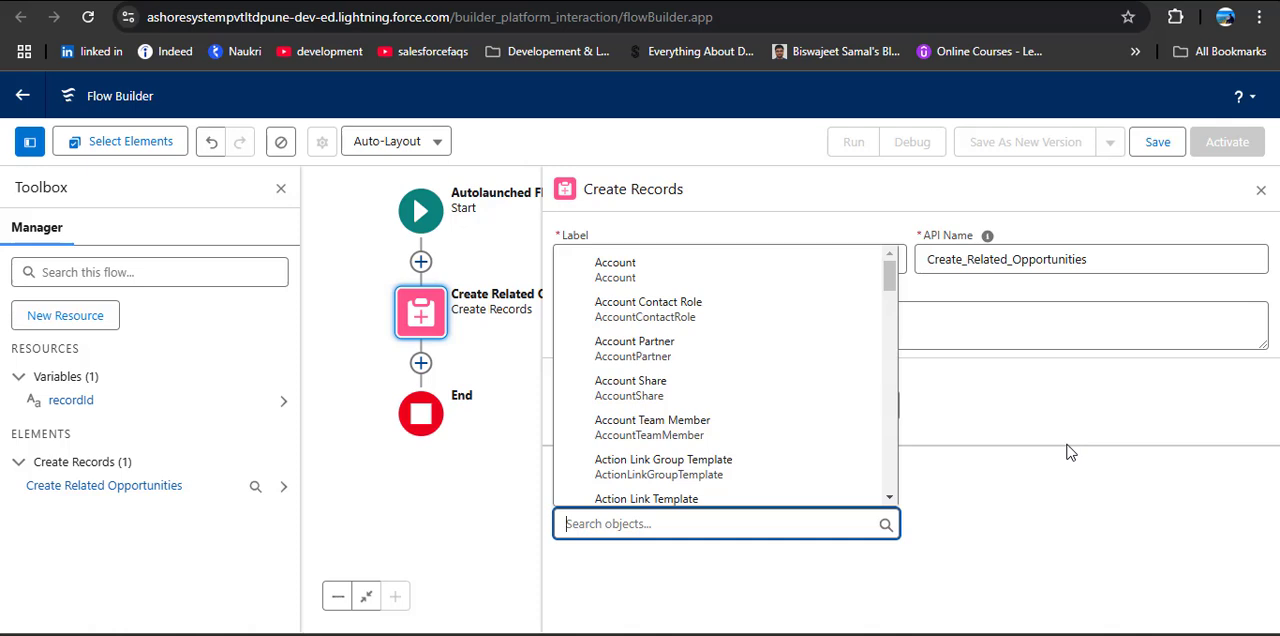
text(Opport)
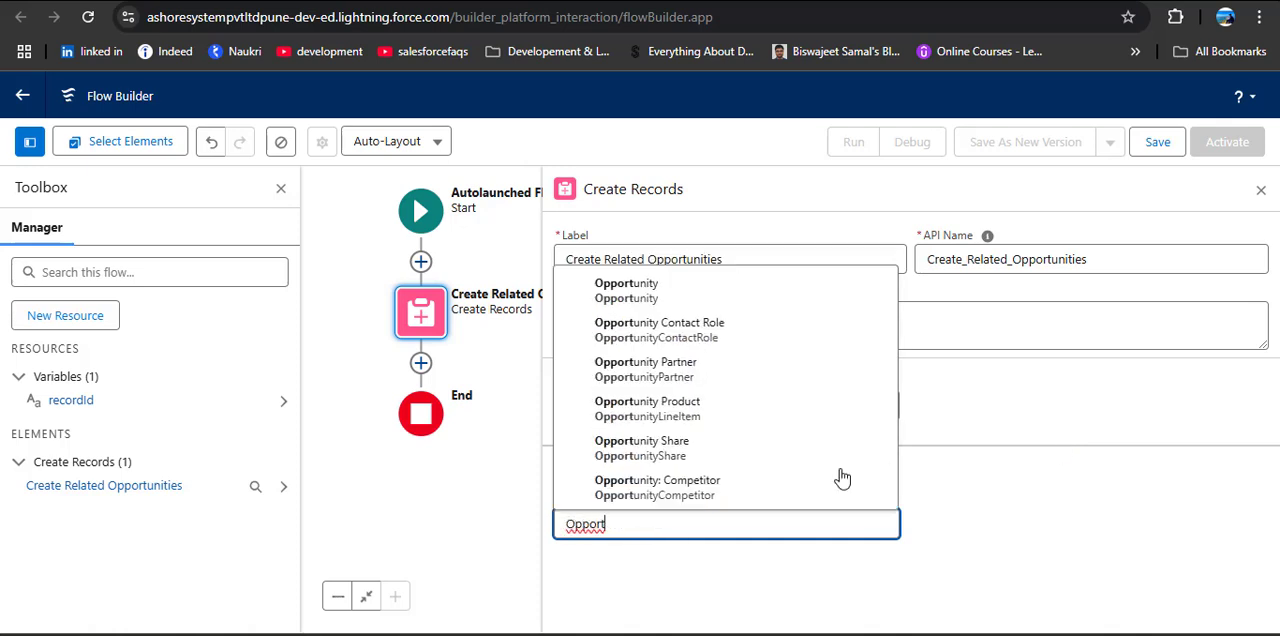
click(686, 222)
scroll(925, 448, down, 3)
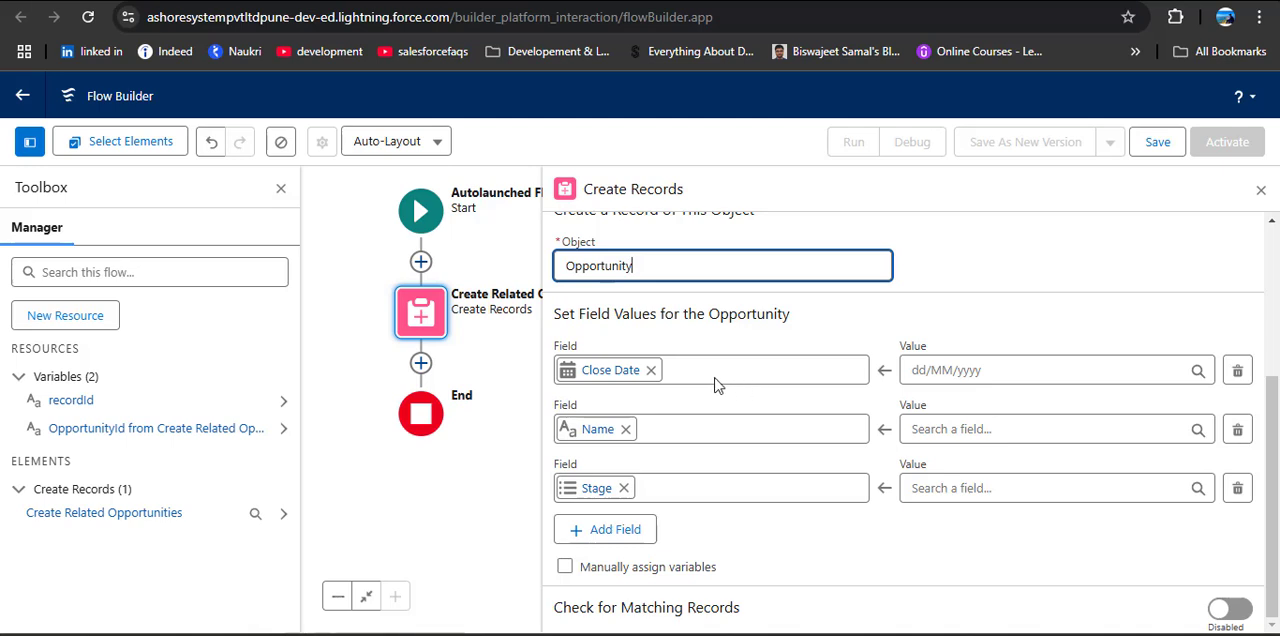
Step: Start a new Formula resource for the Opportunity's Close Date value, with API name CloseDate and data type Date
click(998, 372)
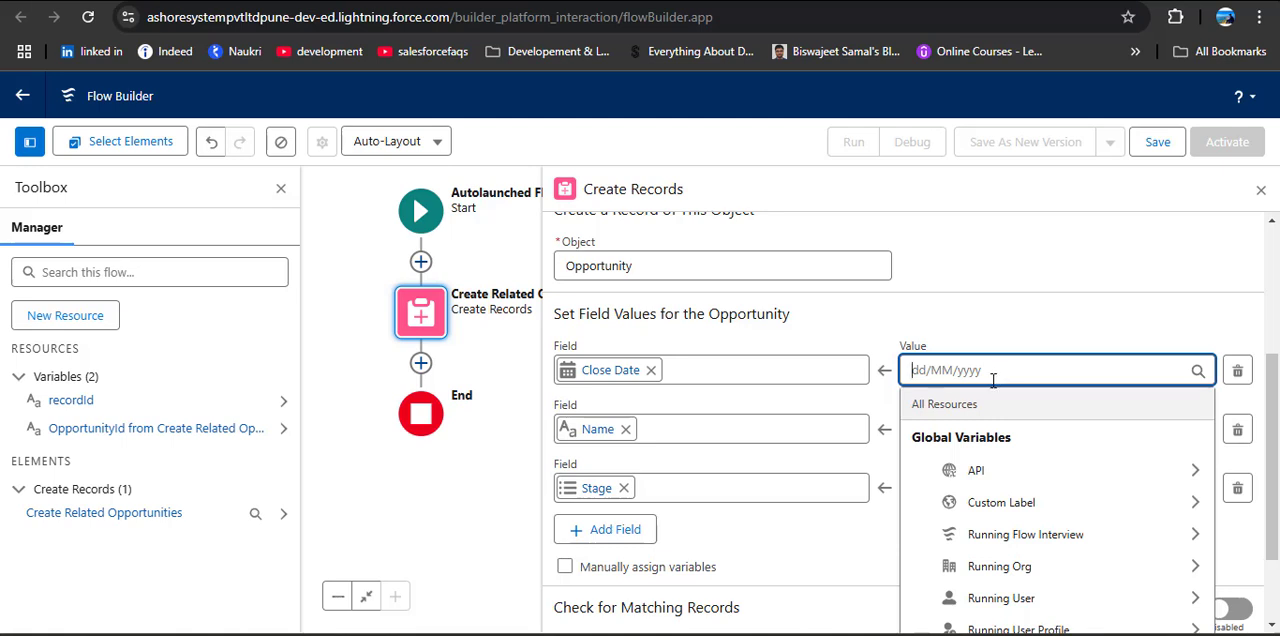
scroll(993, 378, down, 3)
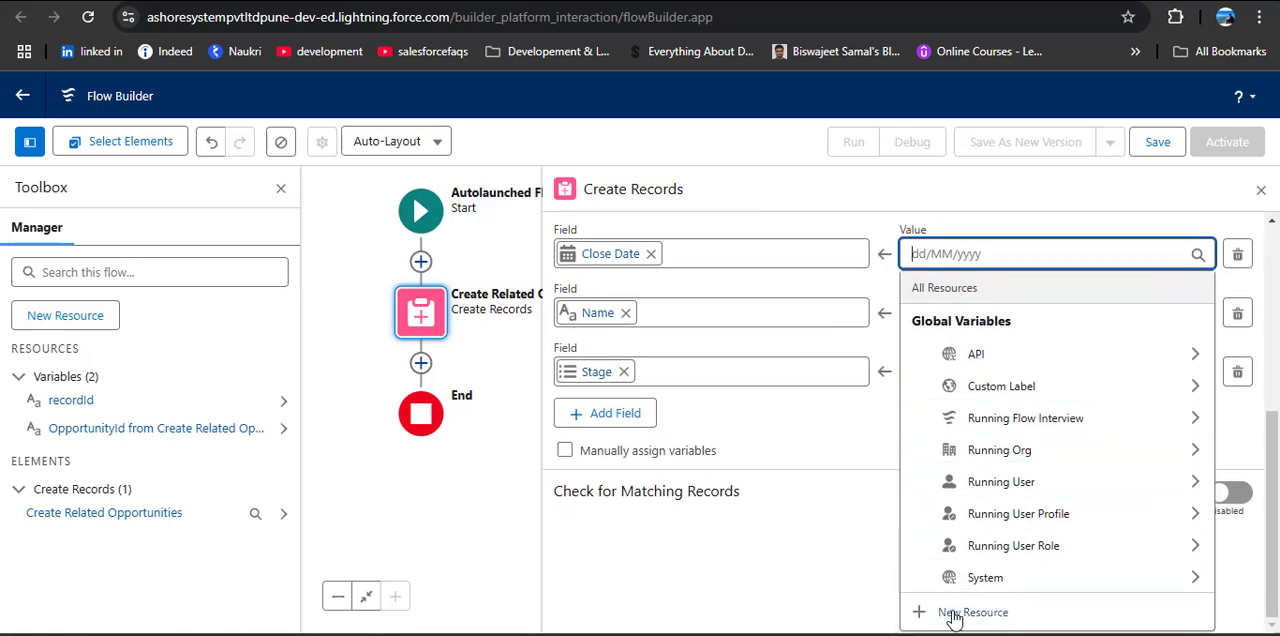
click(975, 612)
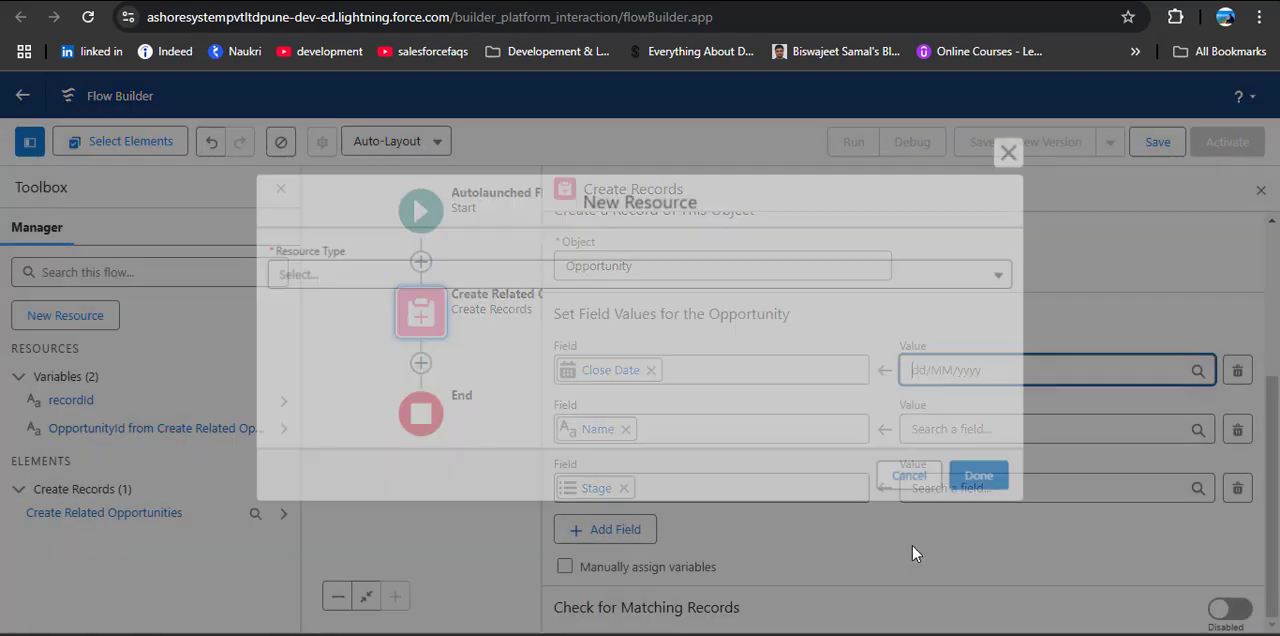
click(565, 280)
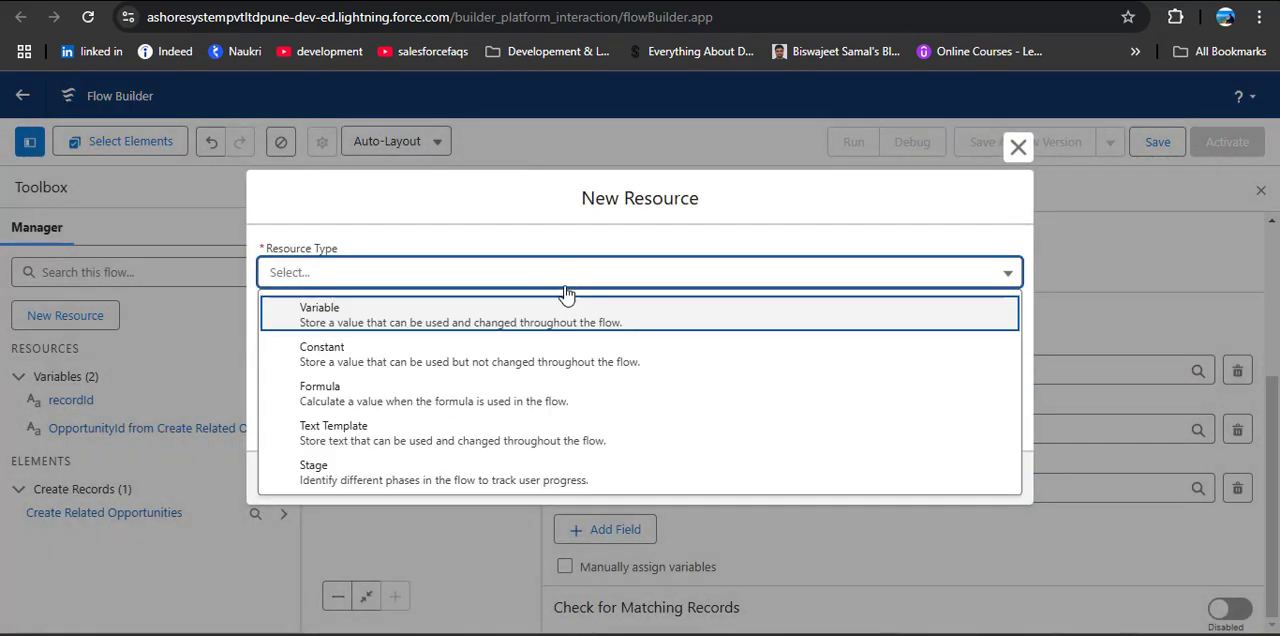
click(466, 398)
click(465, 292)
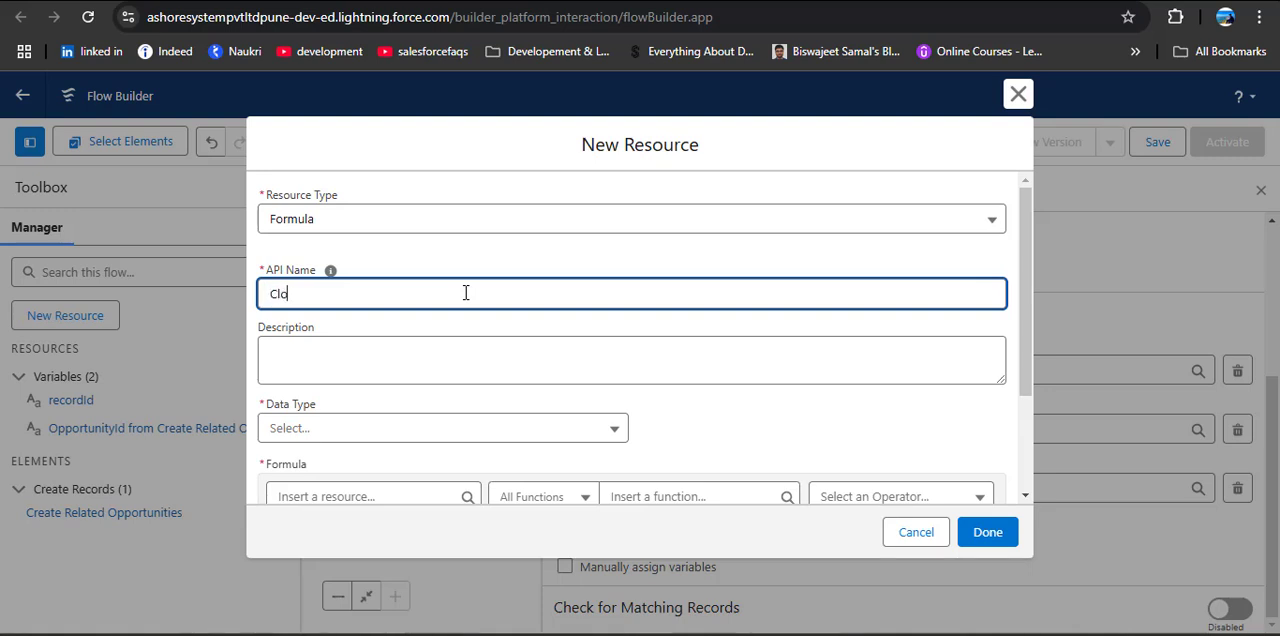
text(CloseDate)
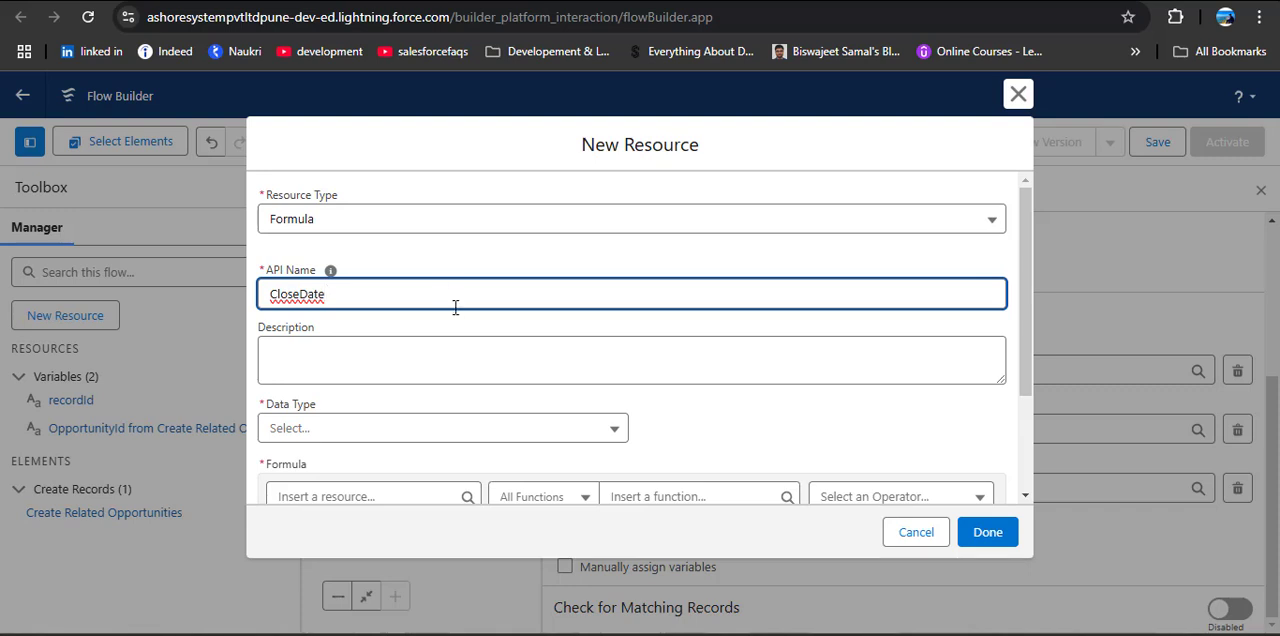
scroll(455, 307, down, 2)
click(392, 287)
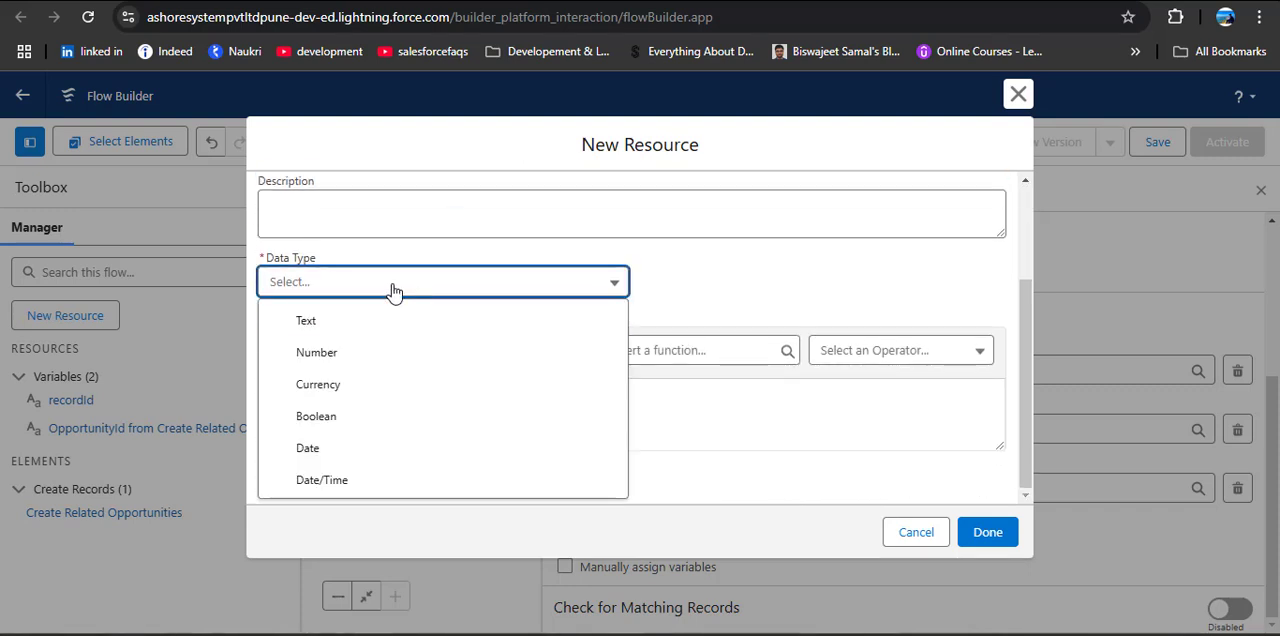
click(329, 447)
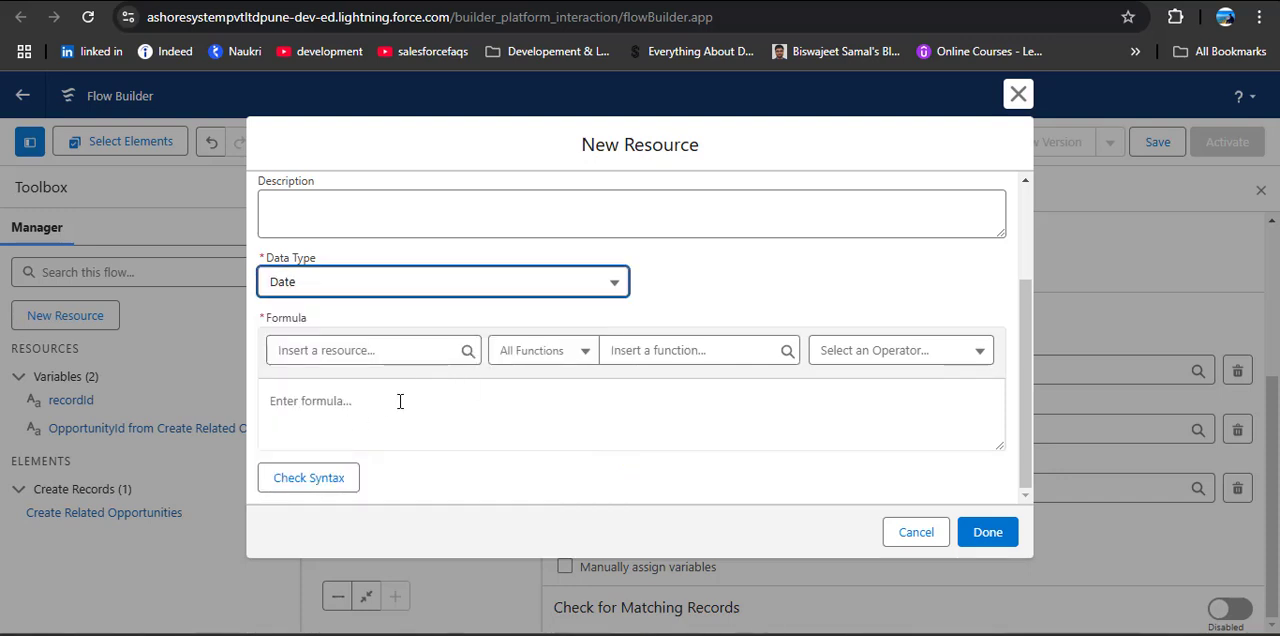
Step: Enter the formula TODAY() + 15 for CloseDate, check its syntax, and save the resource as the Close Date value
click(470, 396)
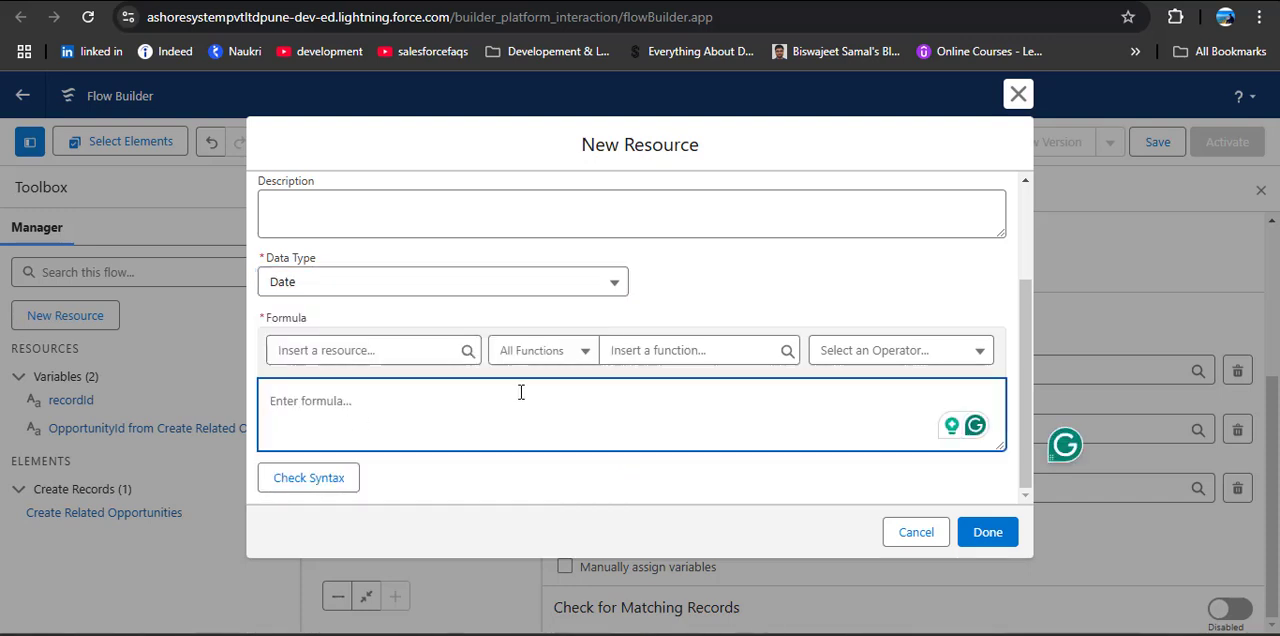
text(TO)
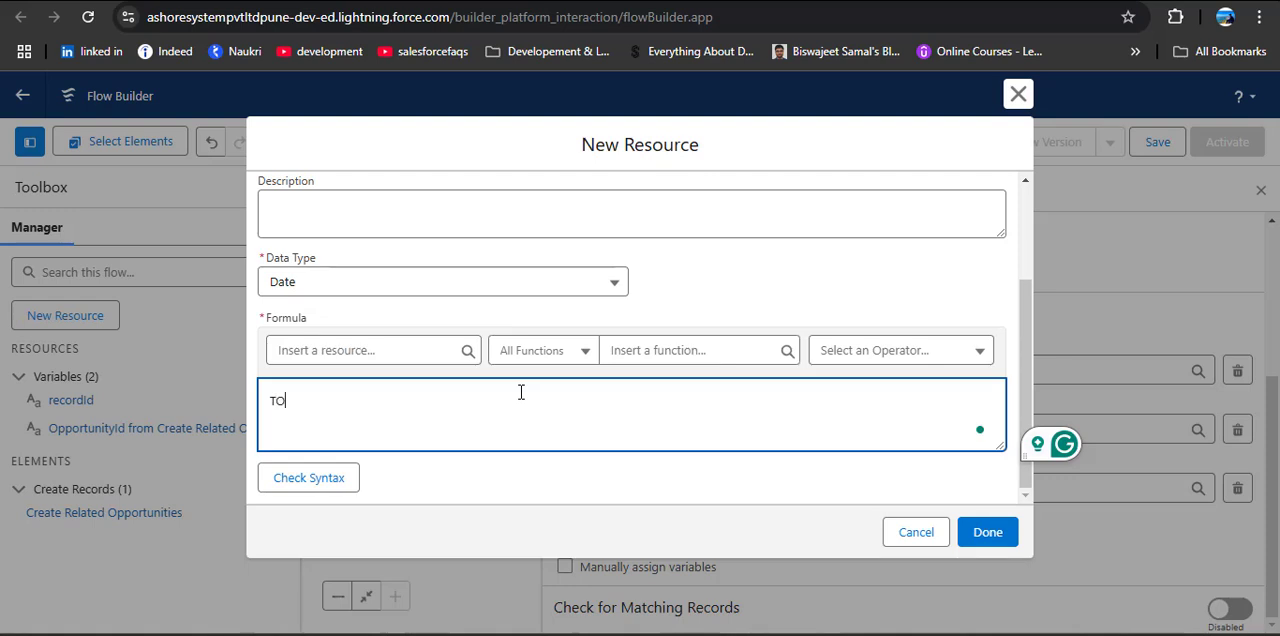
text(DAY())
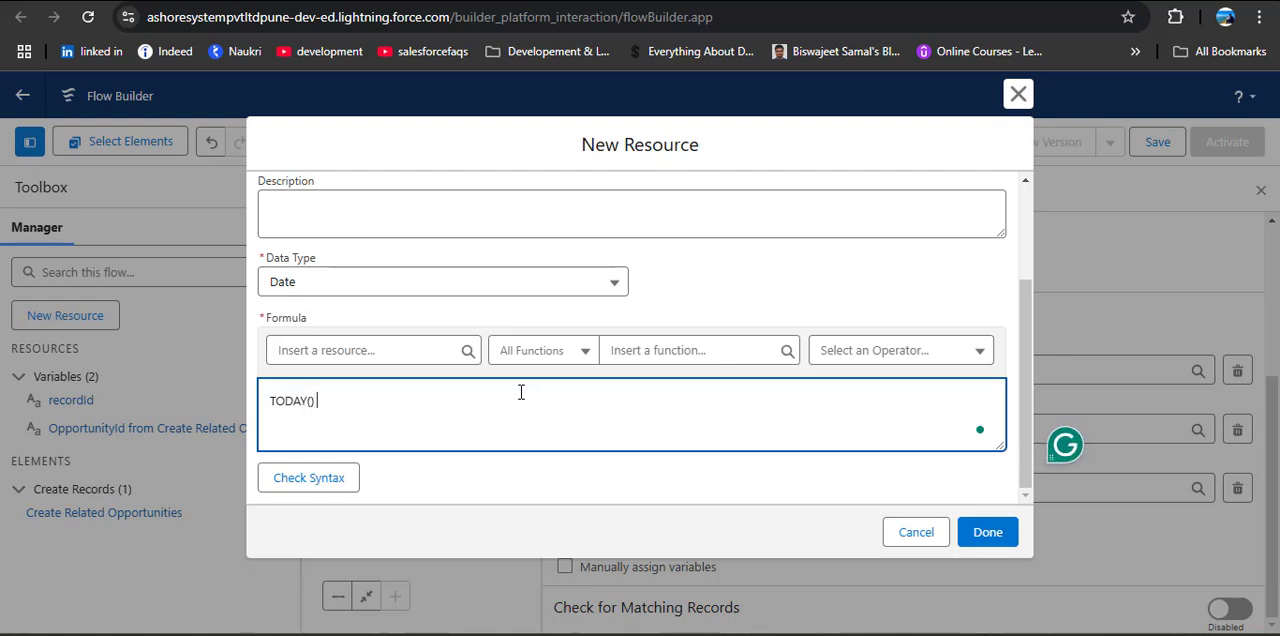
text( + 15)
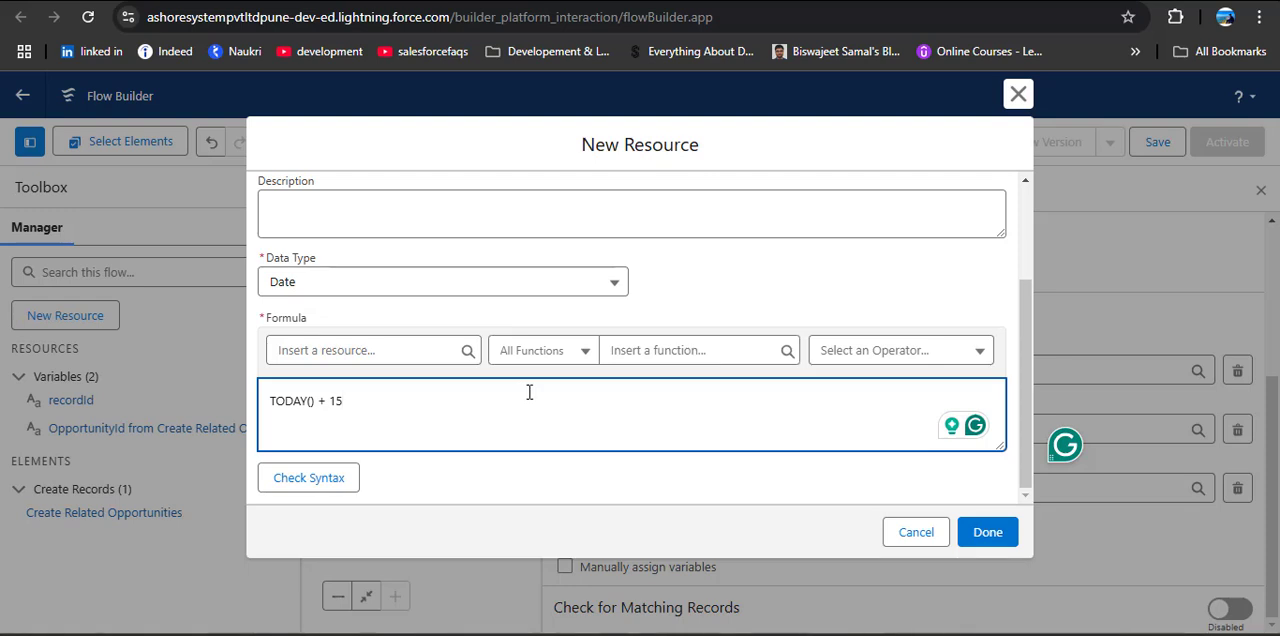
click(350, 477)
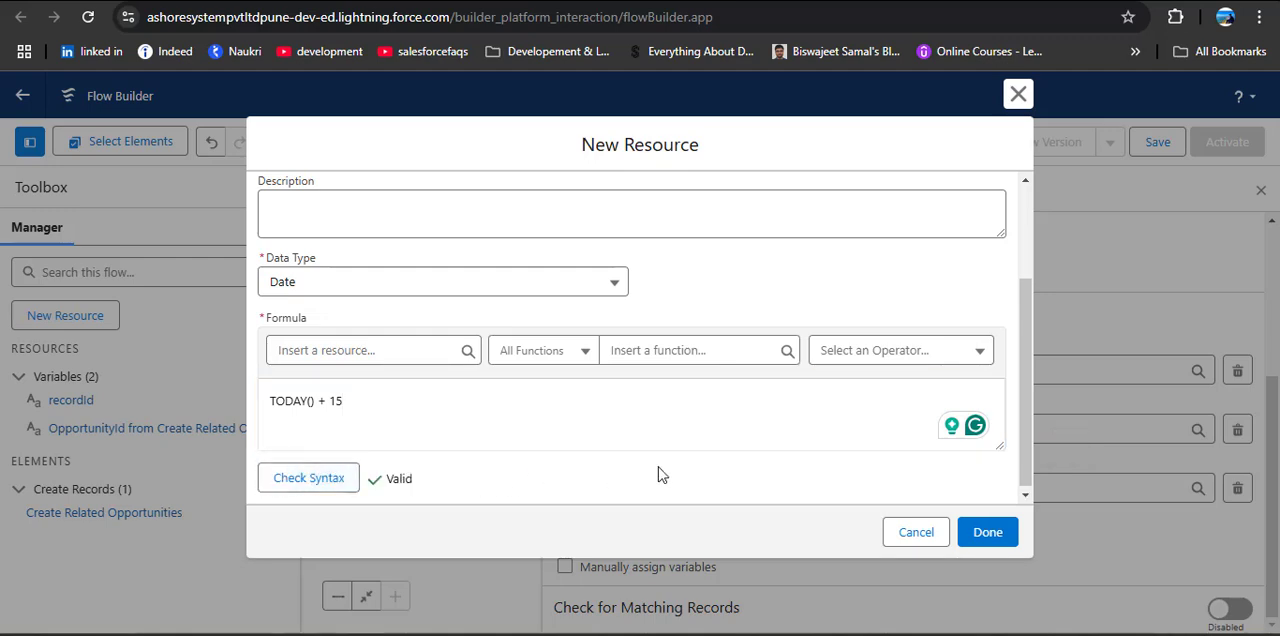
click(988, 532)
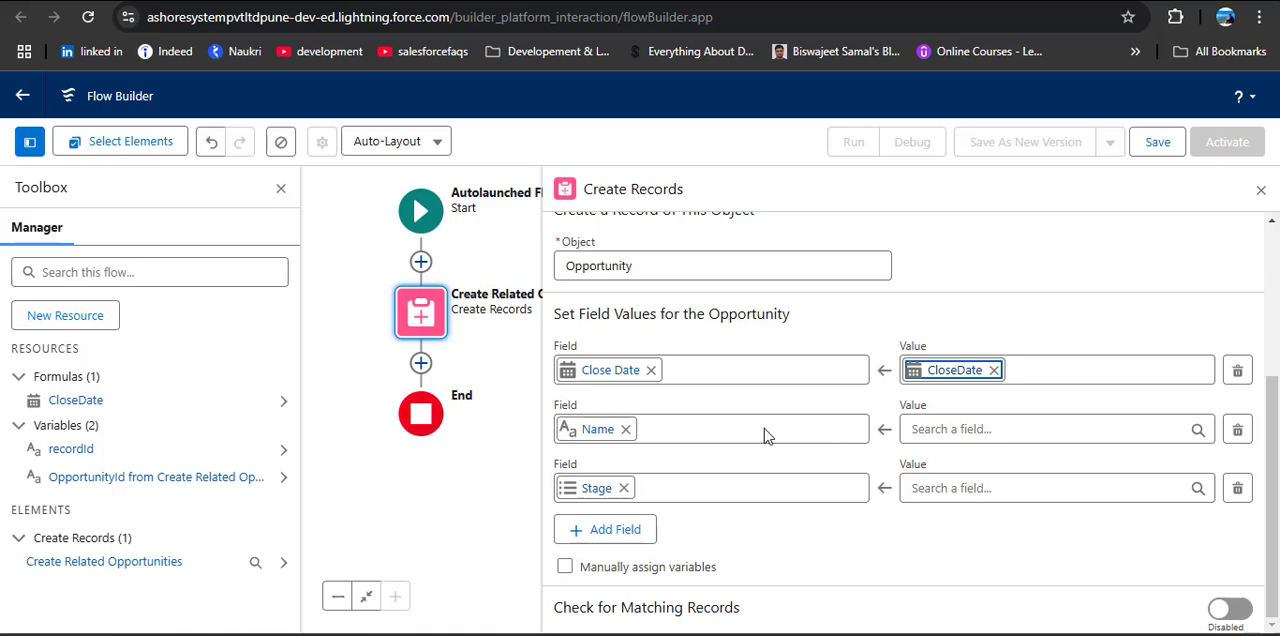
Step: Start a new Variable resource for the Opportunity's Name value, with API name Name
click(980, 430)
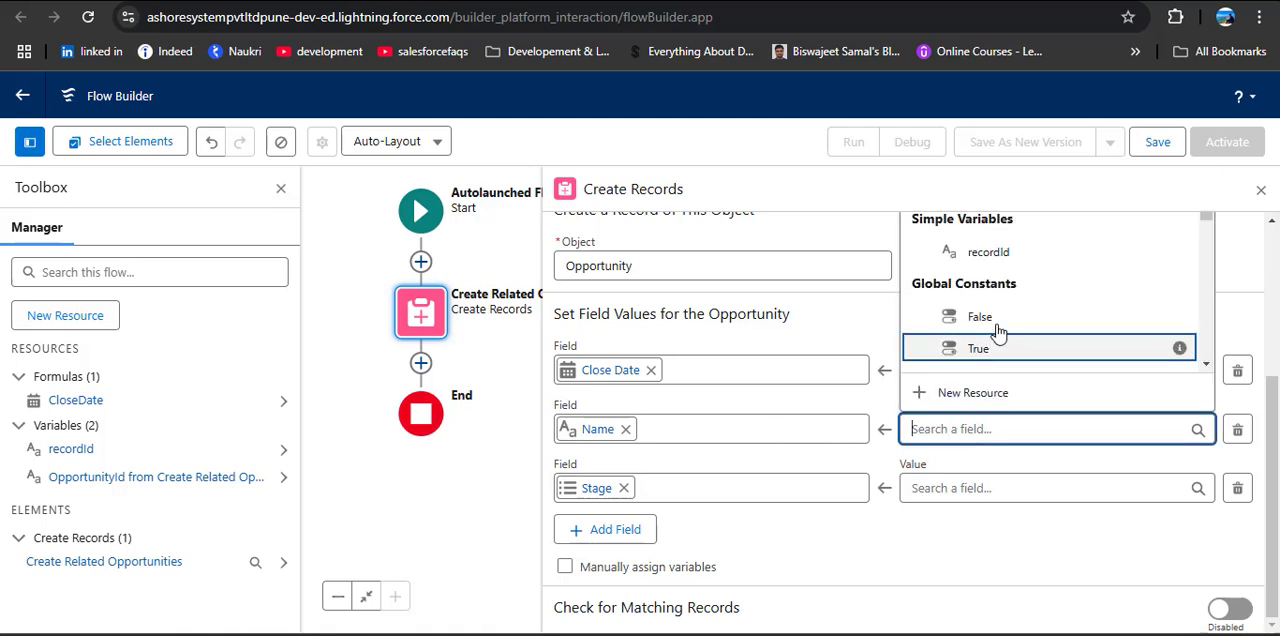
scroll(1005, 316, down, 1)
scroll(1006, 317, down, 1)
click(953, 428)
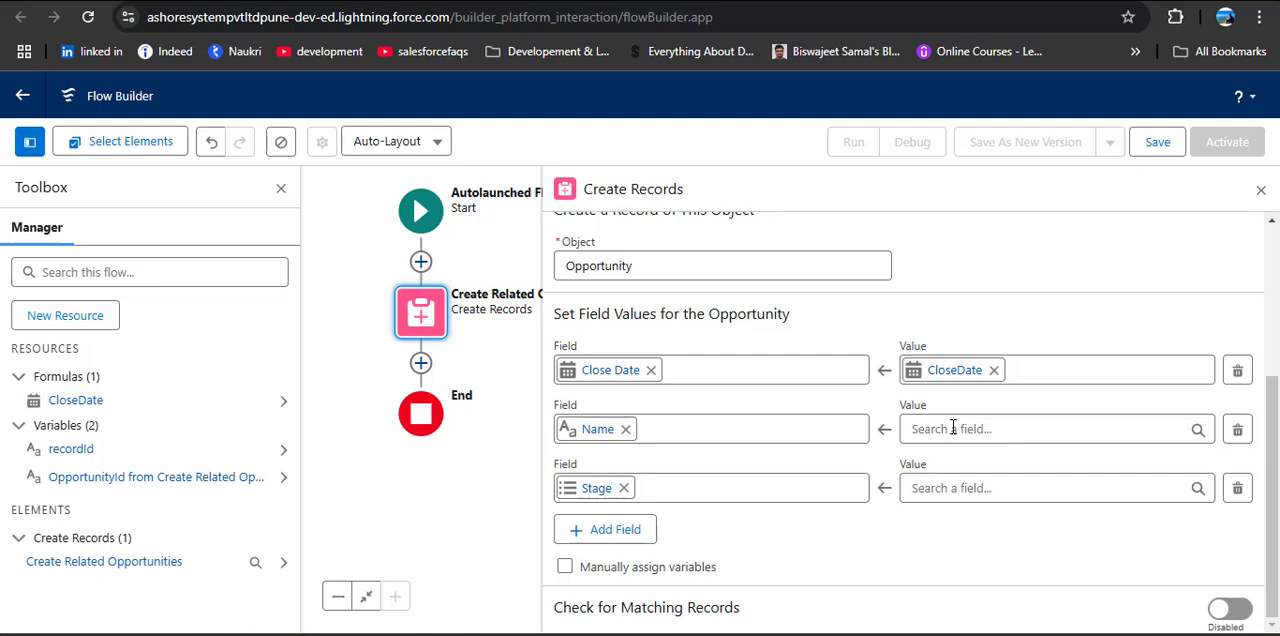
click(953, 428)
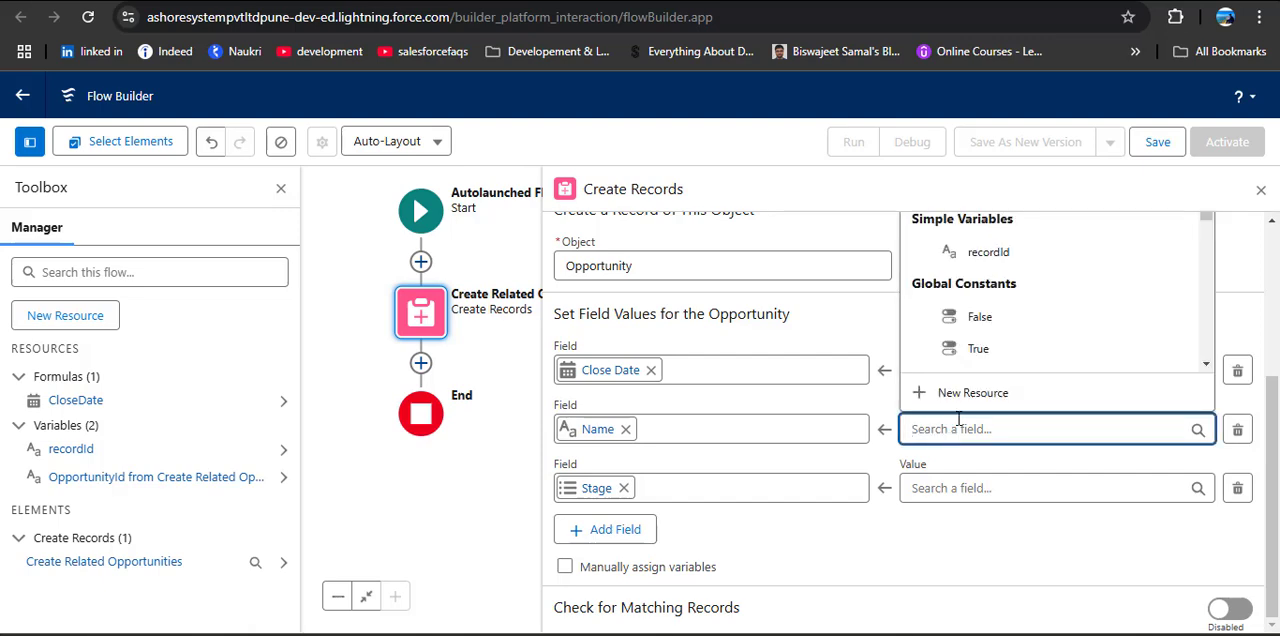
click(958, 395)
click(525, 276)
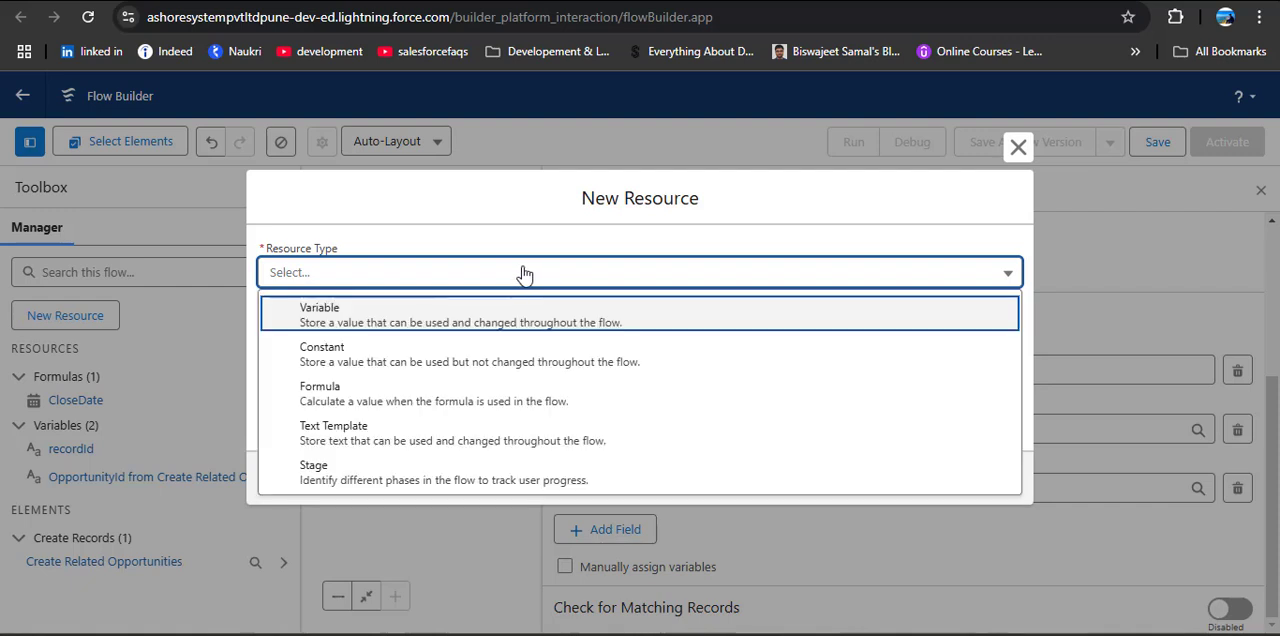
click(482, 318)
click(480, 318)
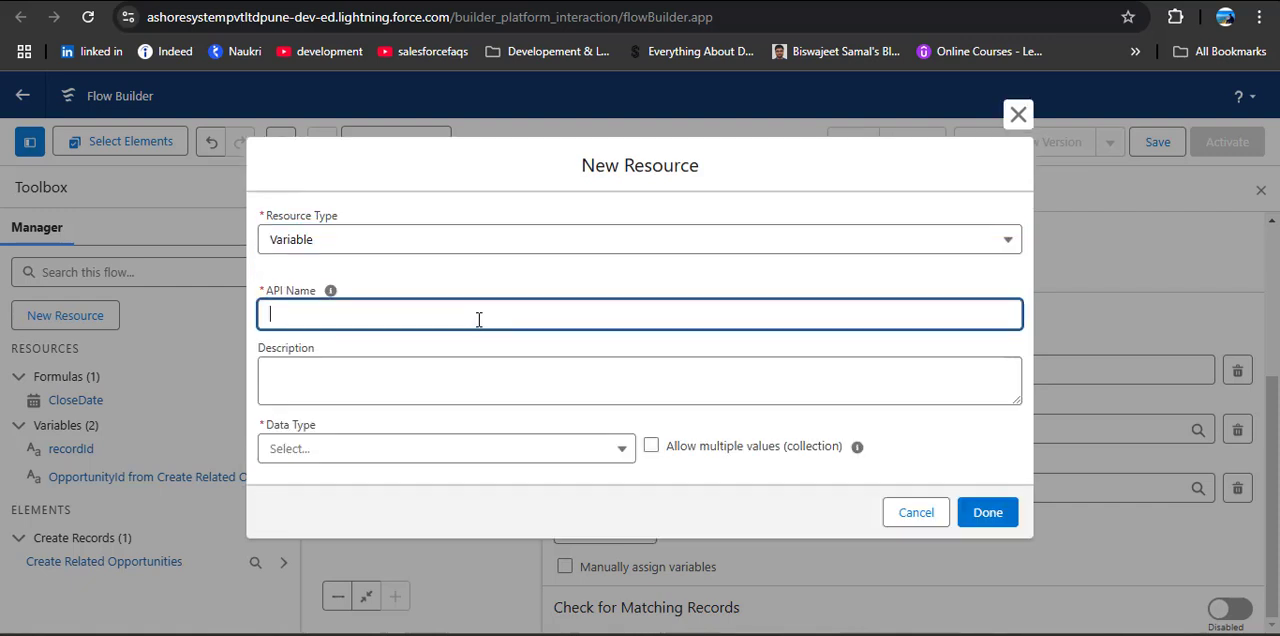
text(Name)
Step: Set the Name variable's data type to Text, make it available for input, and save it as the Name field's value
click(441, 452)
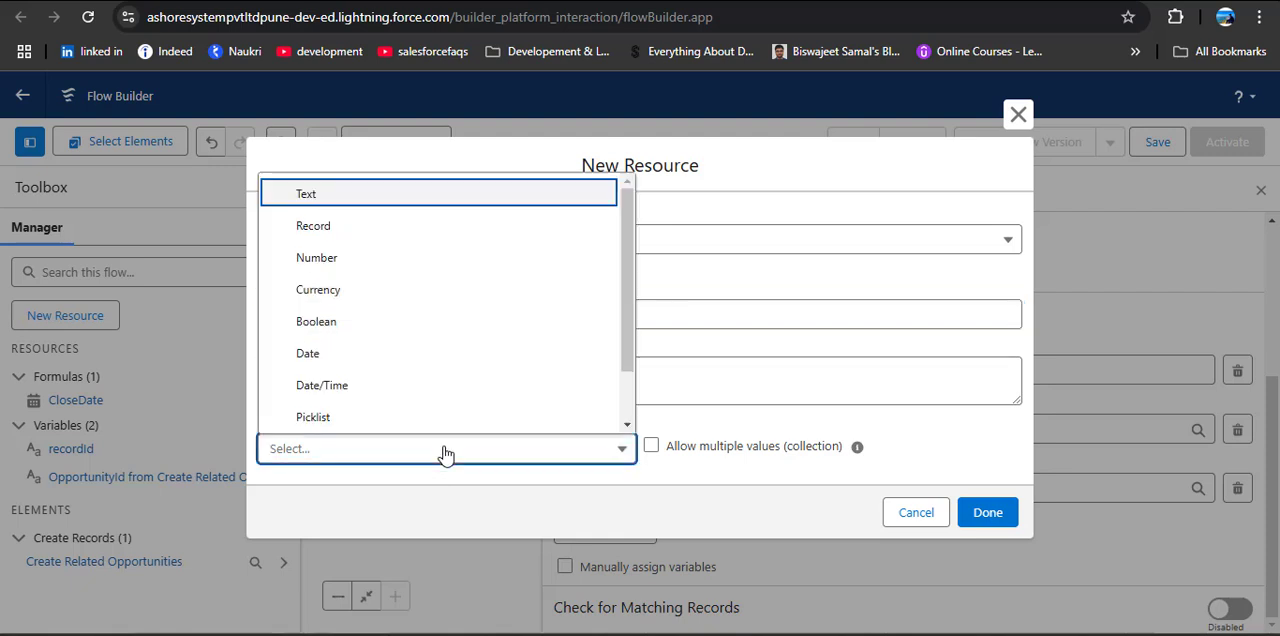
click(328, 196)
scroll(446, 414, down, 2)
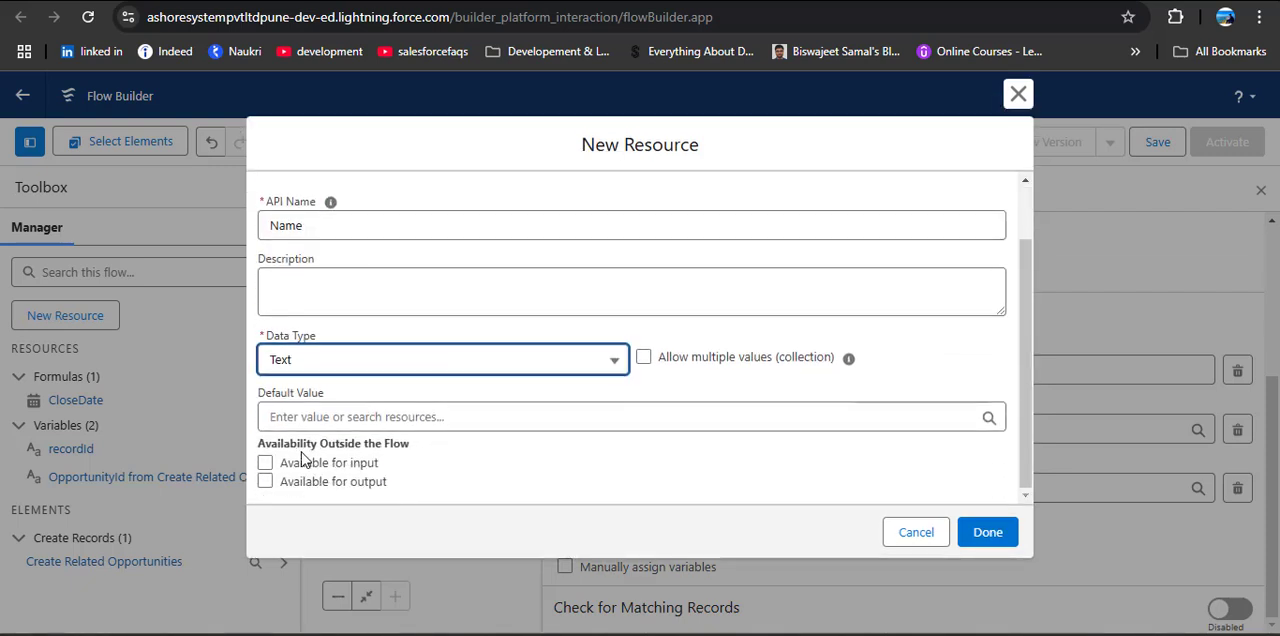
click(266, 463)
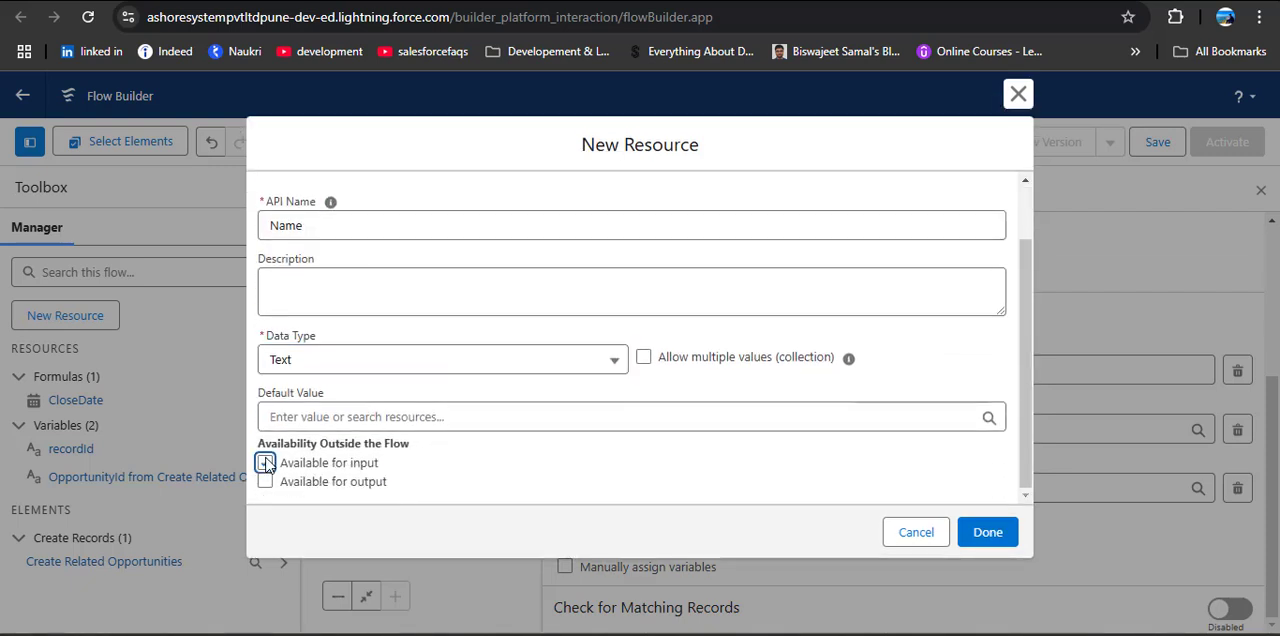
click(988, 532)
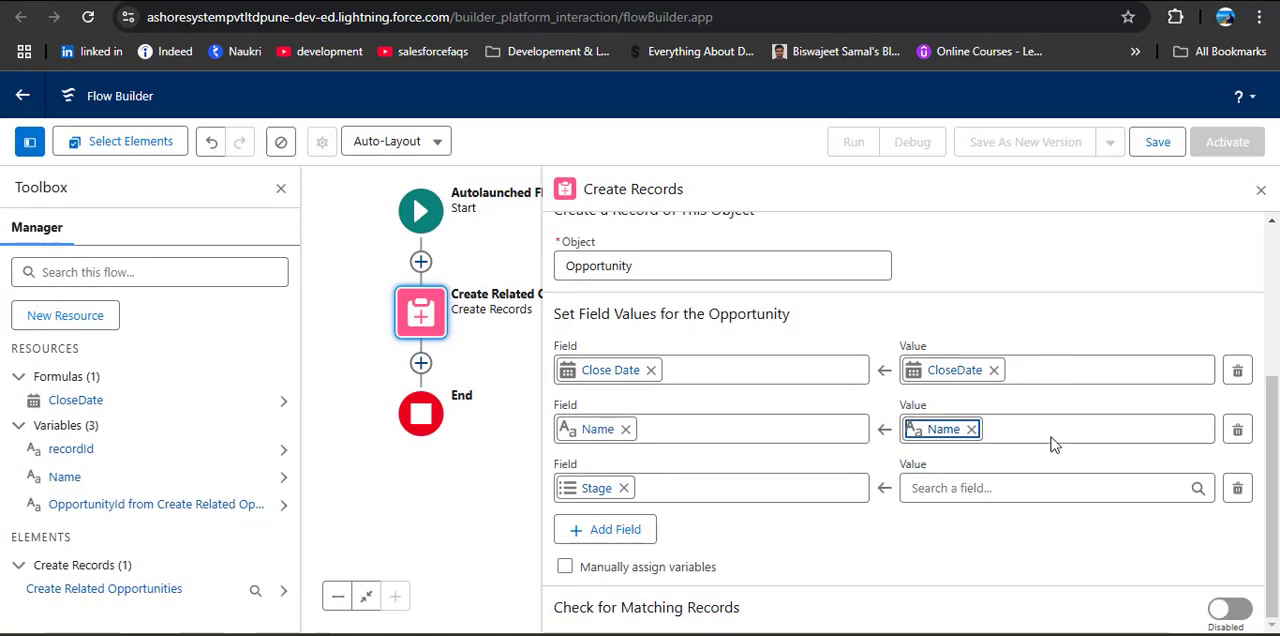
Step: Set the Opportunity's Stage value to Prospecting and close the Create Records settings
click(1025, 489)
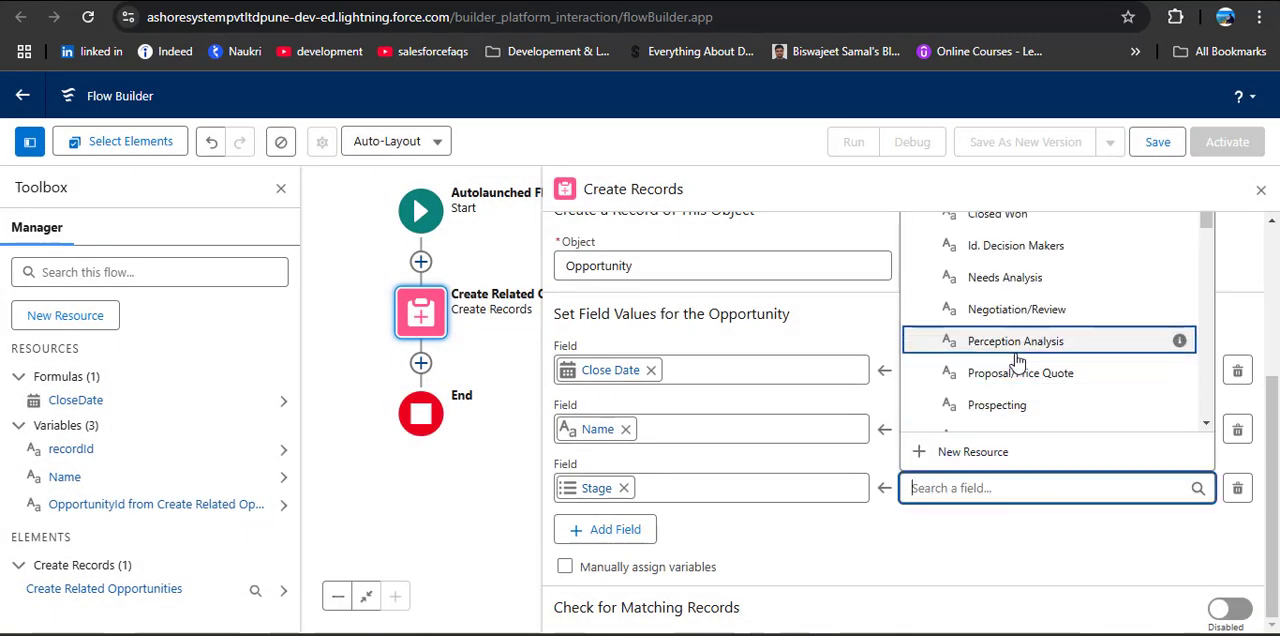
scroll(1017, 371, up, 5)
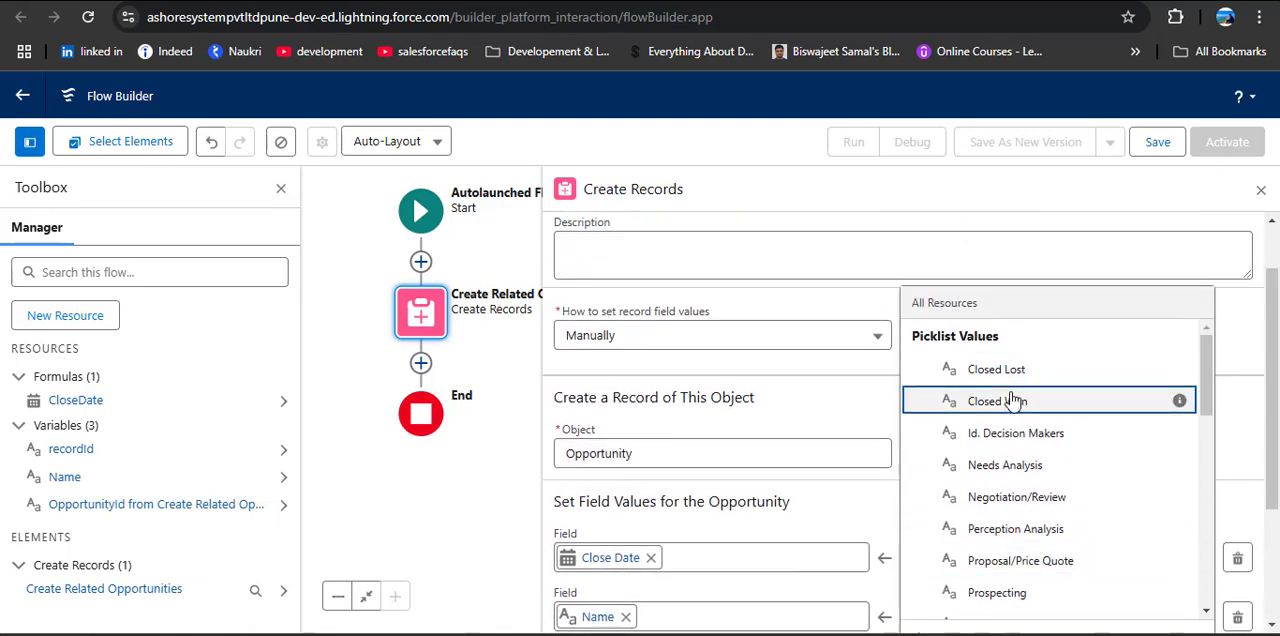
scroll(1043, 468, down, 3)
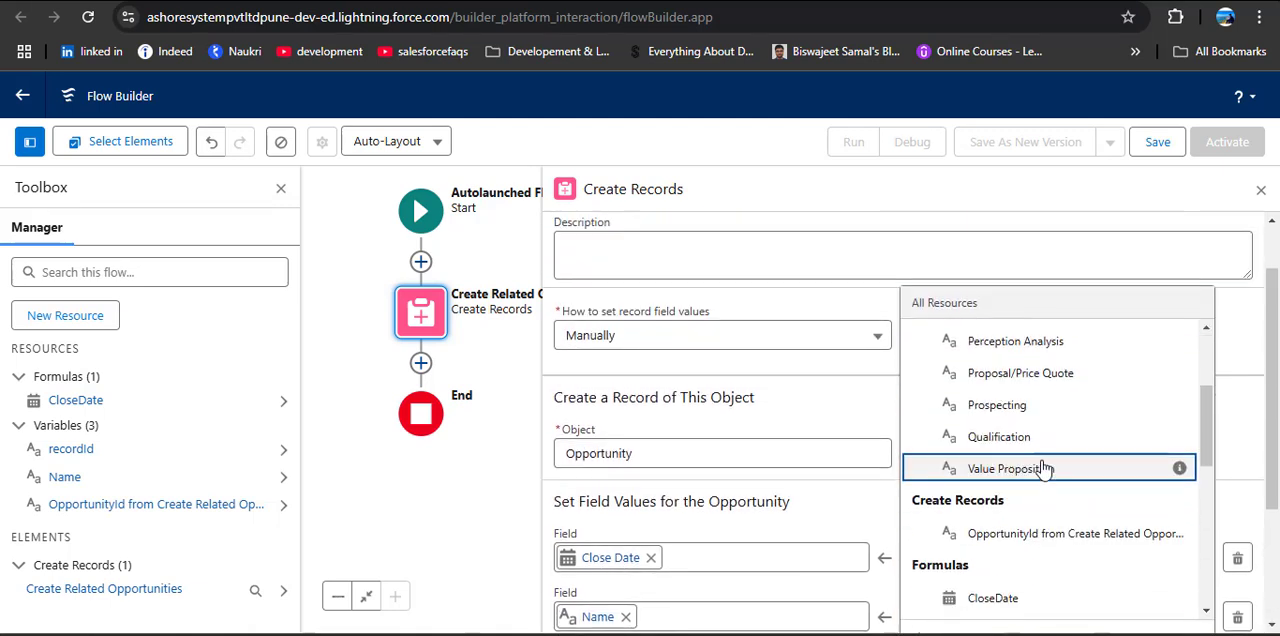
click(1018, 420)
scroll(999, 509, down, 2)
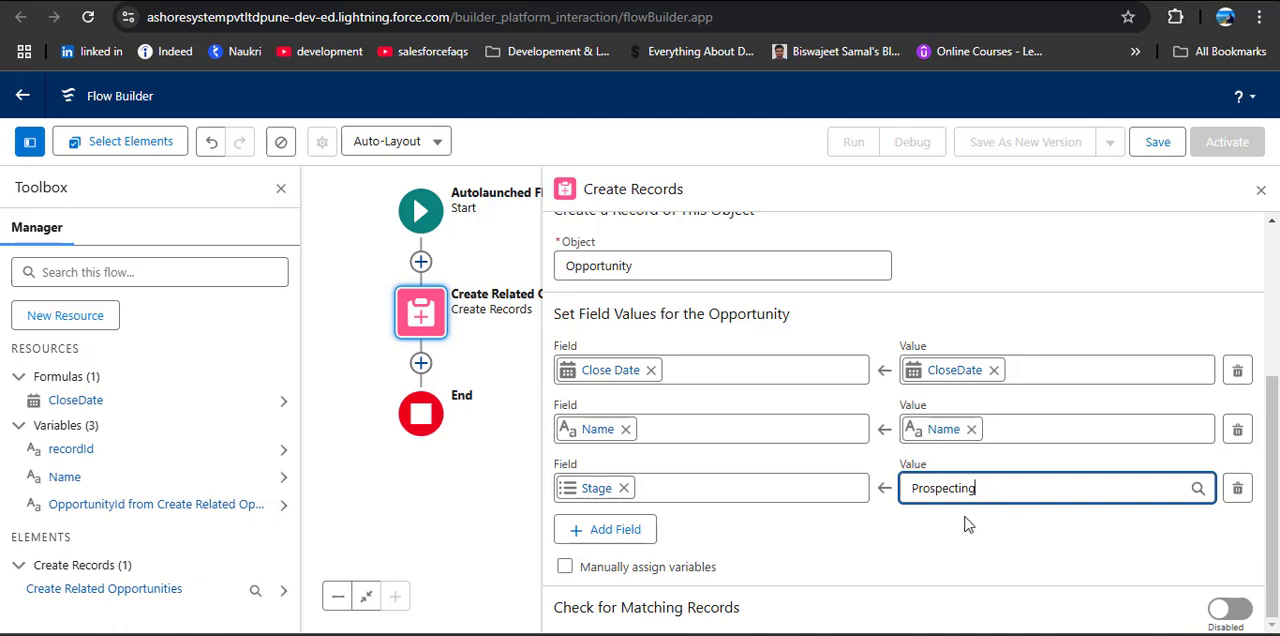
click(1260, 189)
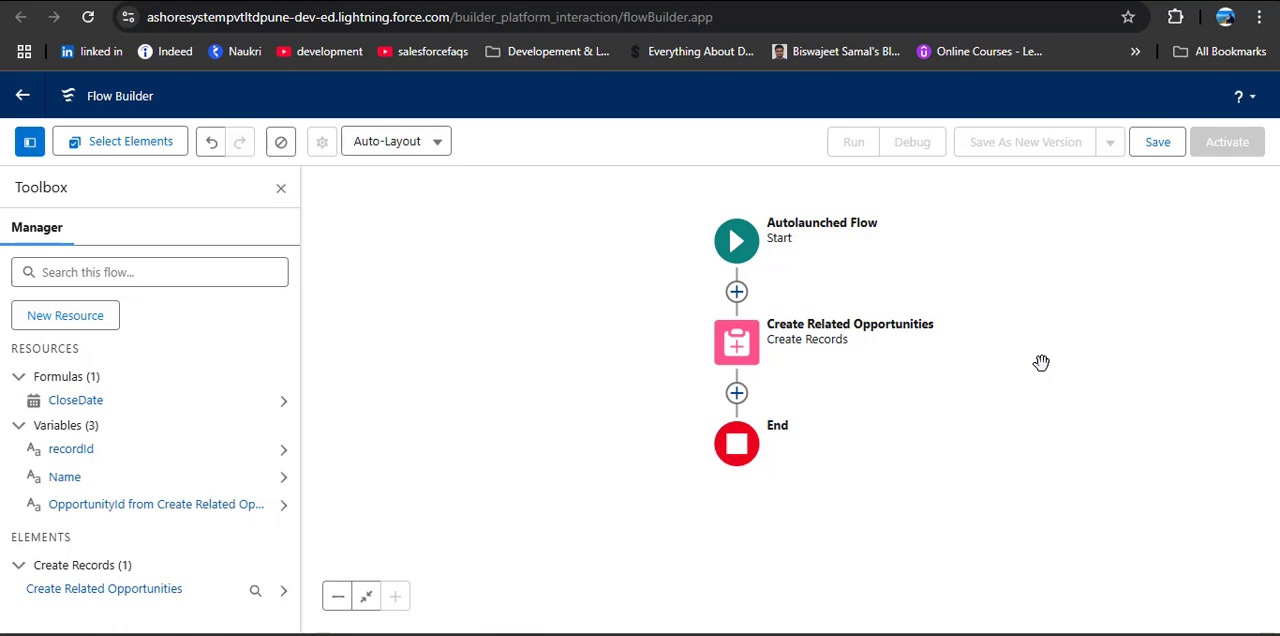
Step: Add an Account ID field to the Create Related Opportunities element, set its value to the recordId variable, and close the settings
double_click(737, 342)
scroll(890, 390, down, 3)
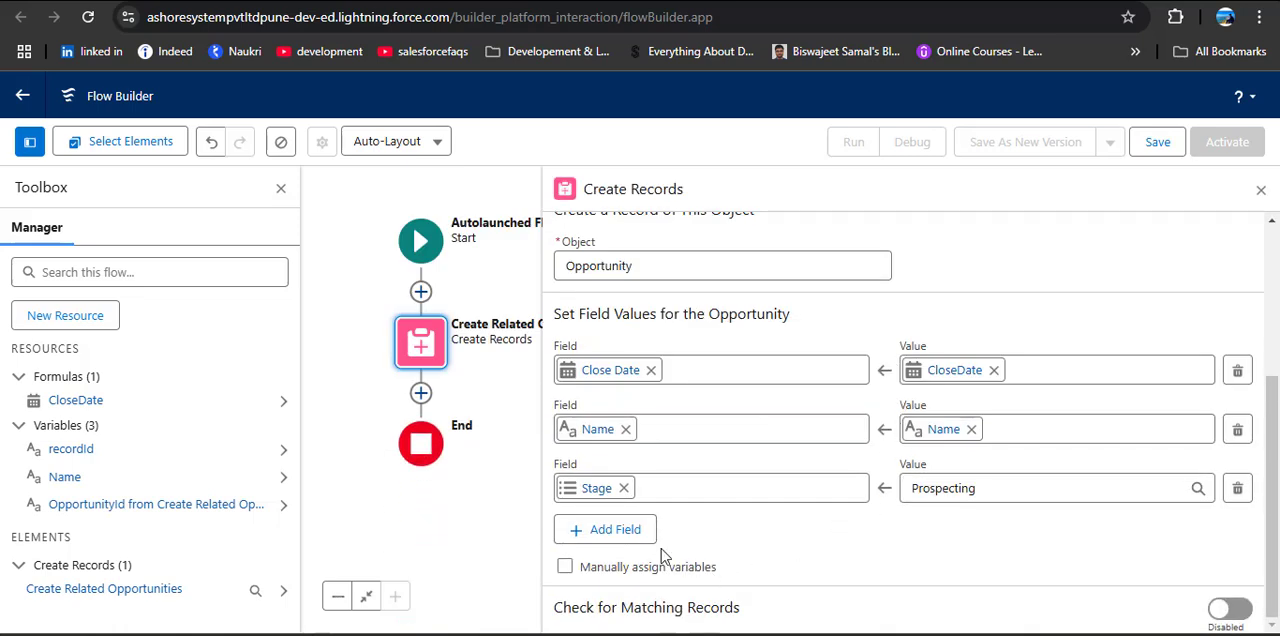
click(598, 530)
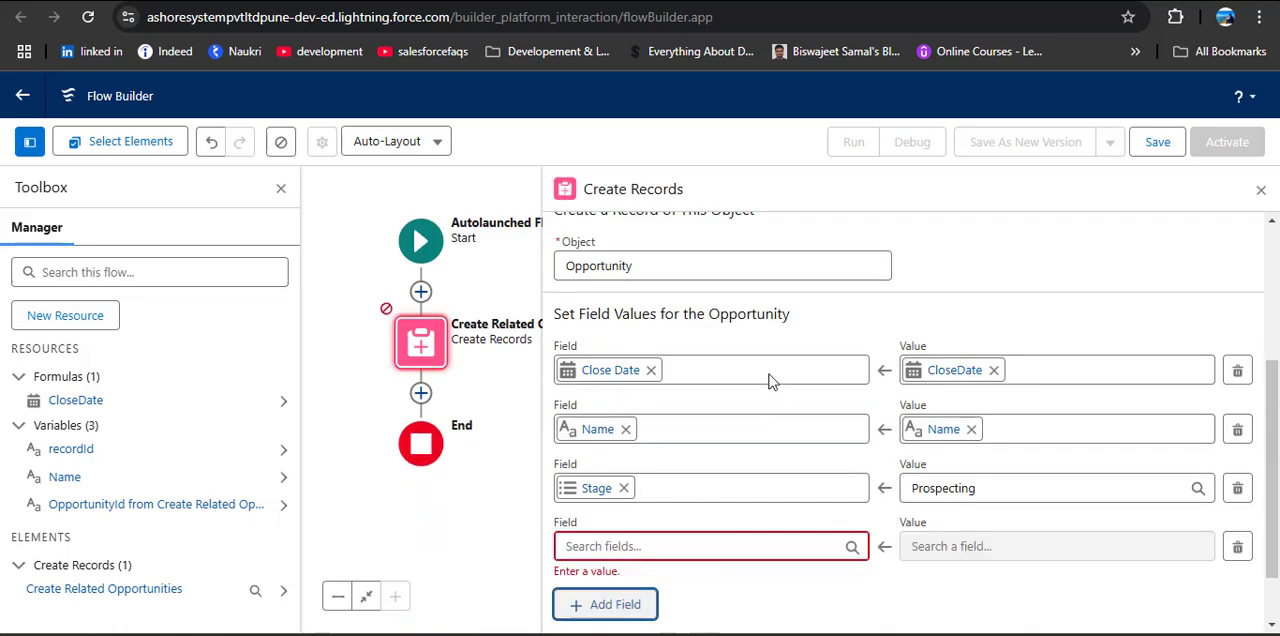
scroll(797, 491, down, 1)
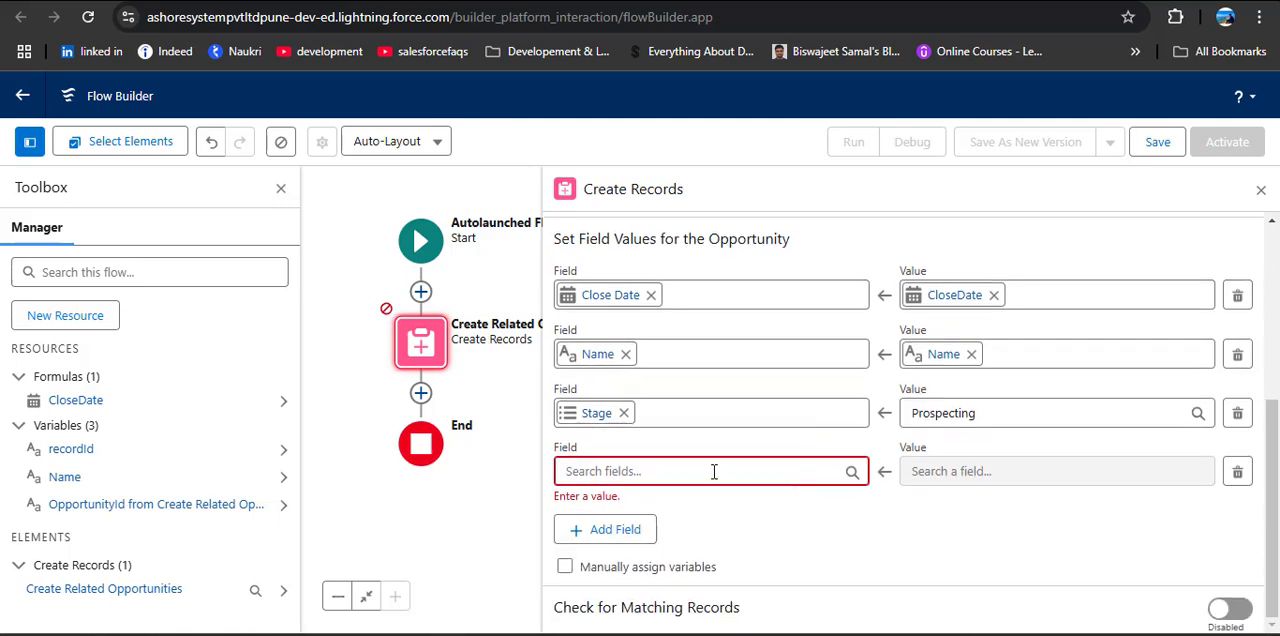
click(714, 471)
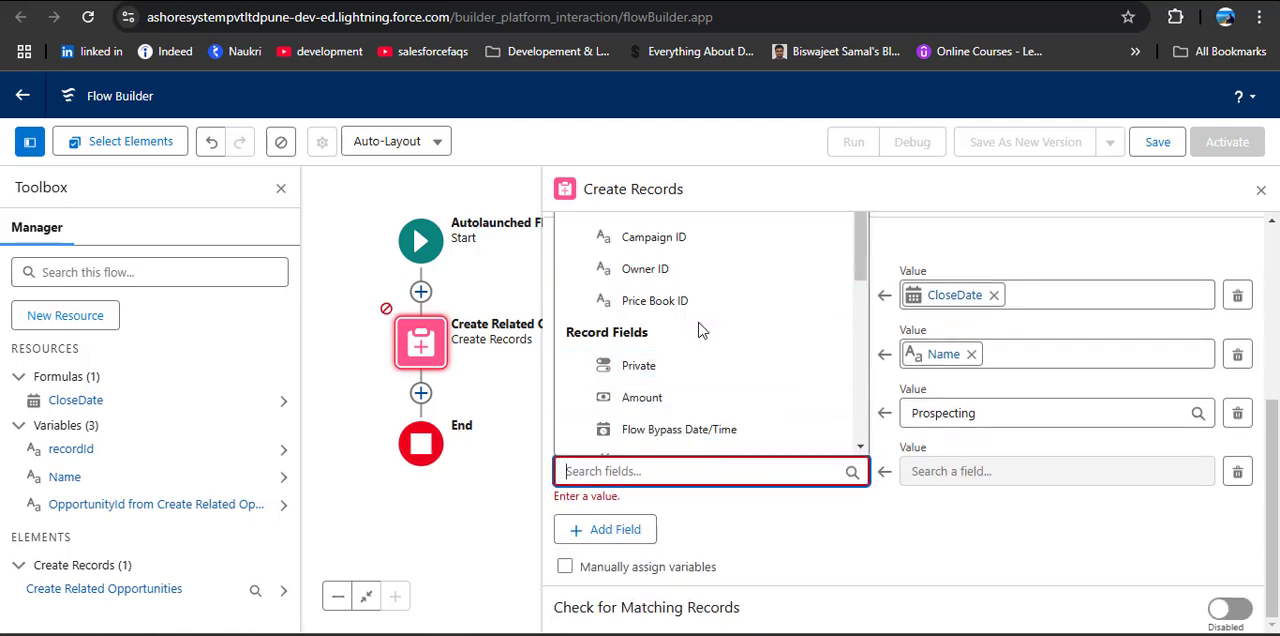
scroll(703, 335, up, 1)
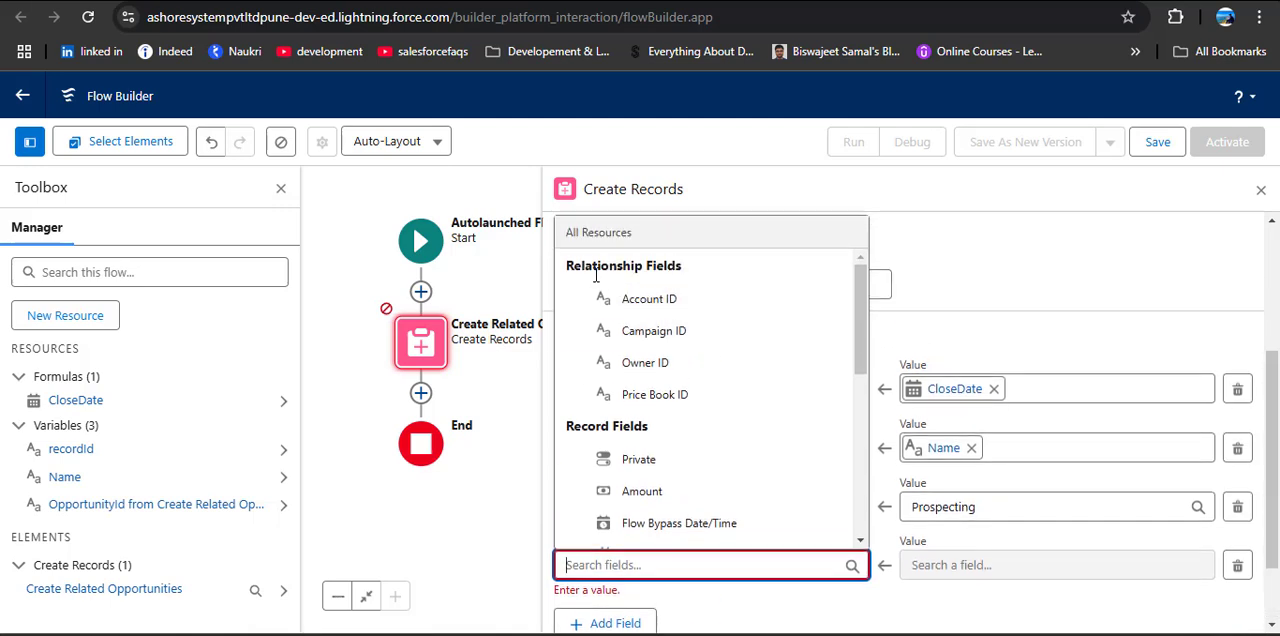
click(695, 304)
scroll(860, 490, down, 1)
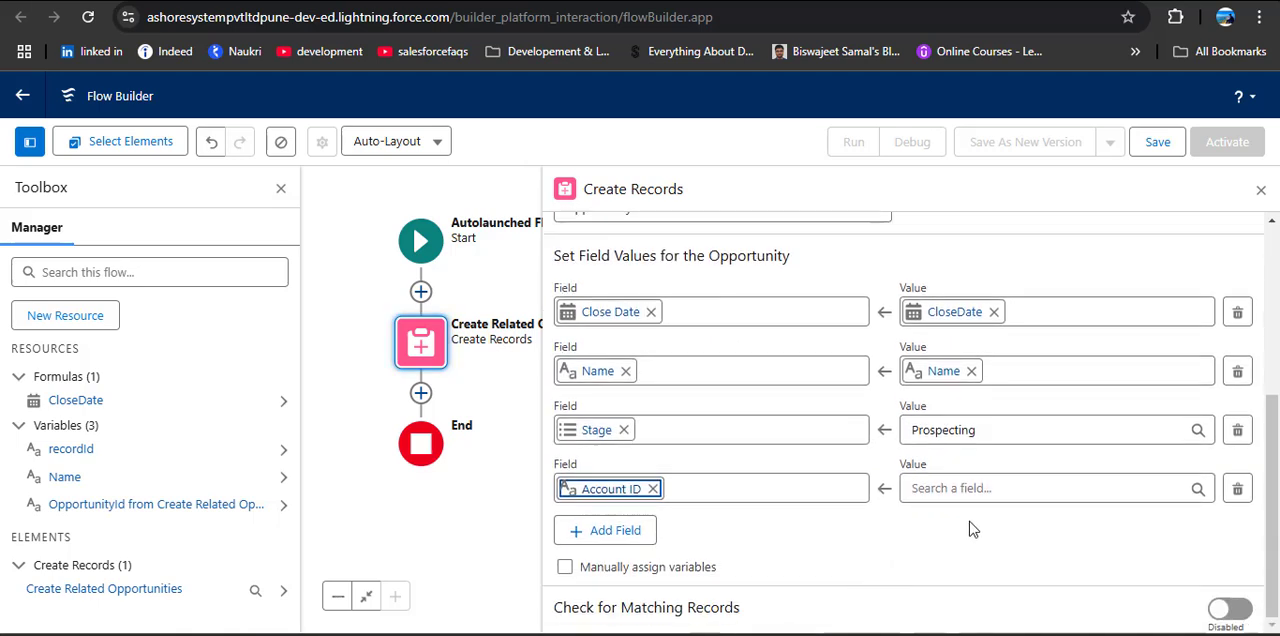
click(940, 489)
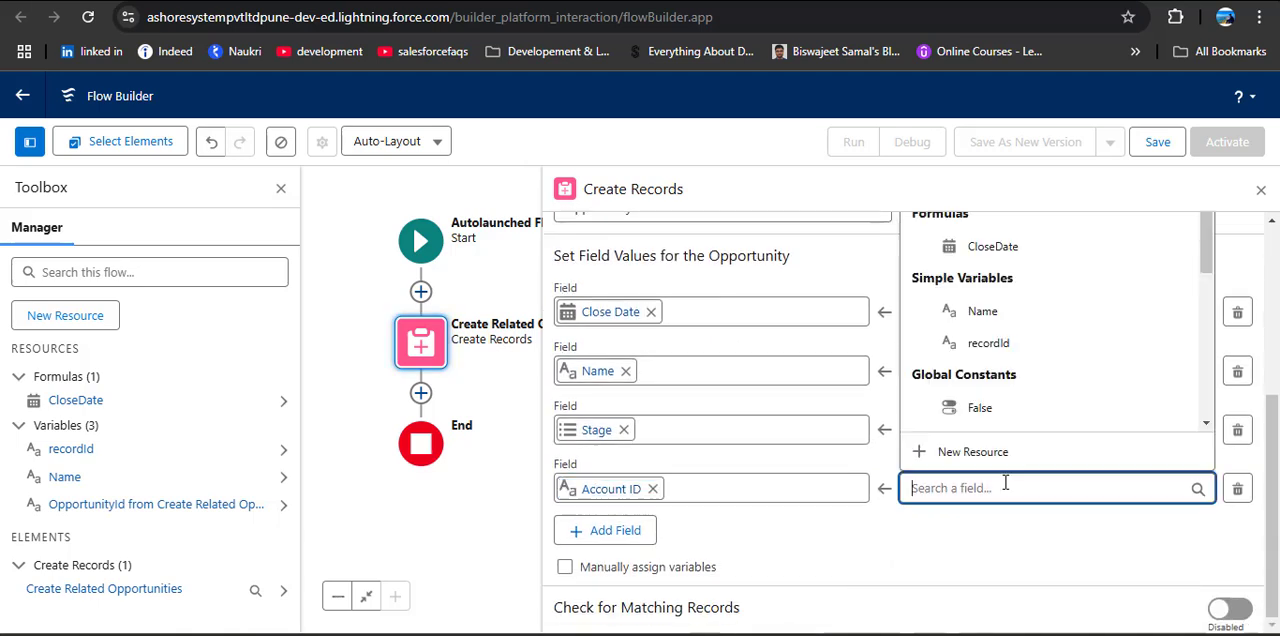
click(1000, 345)
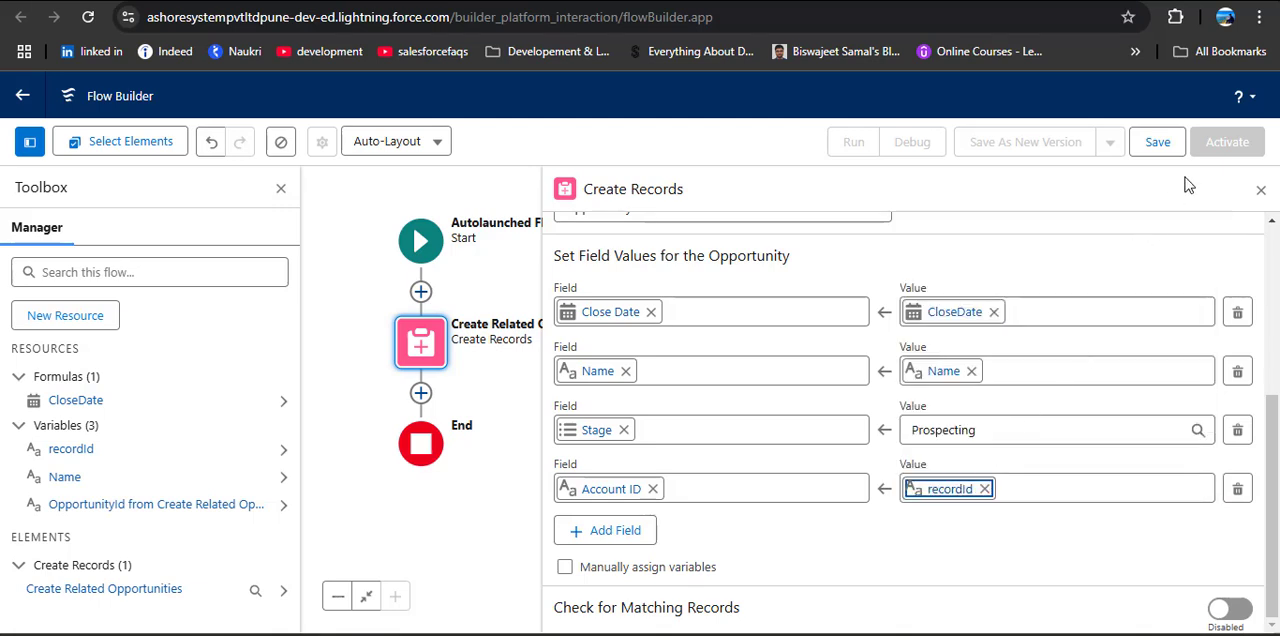
click(1260, 189)
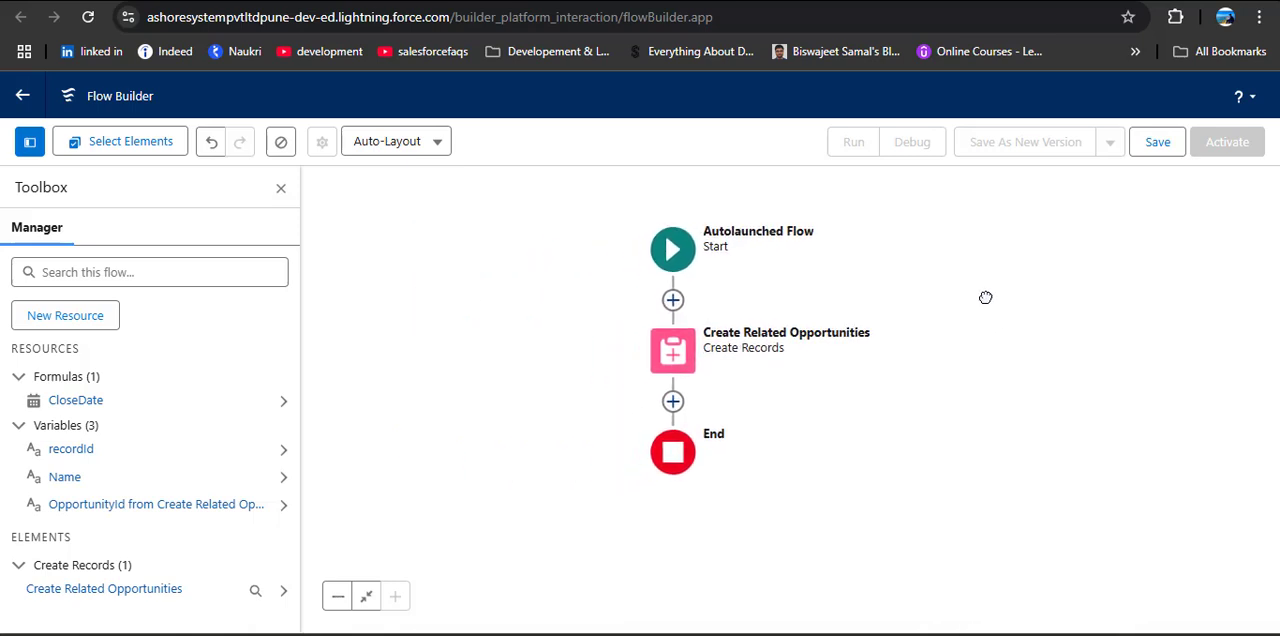
Step: Save the flow with the label ALF to create Opportunity and API name ALF_to_create_Opportunity, and activate it
click(1160, 146)
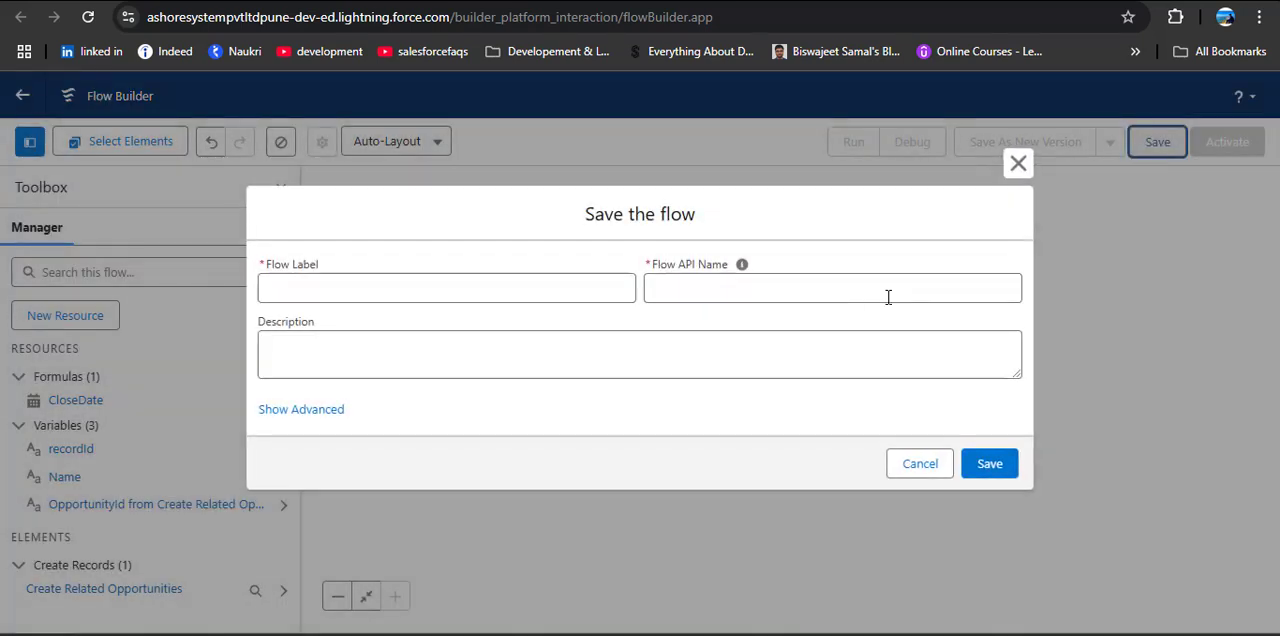
click(545, 282)
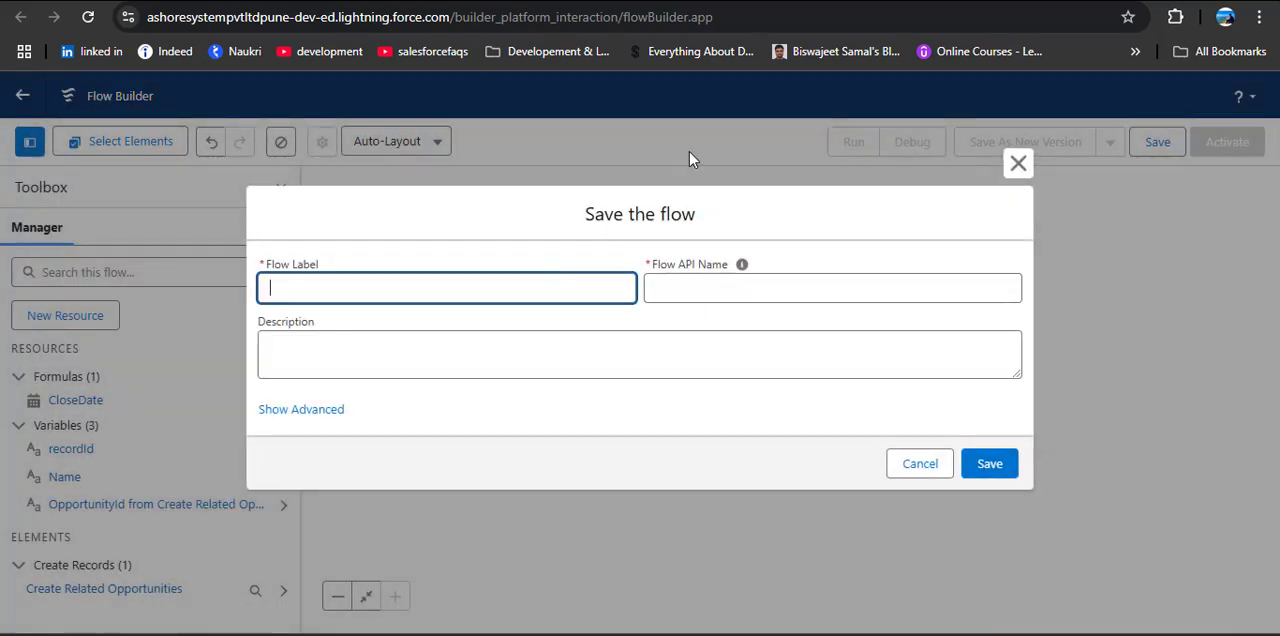
text(AL)
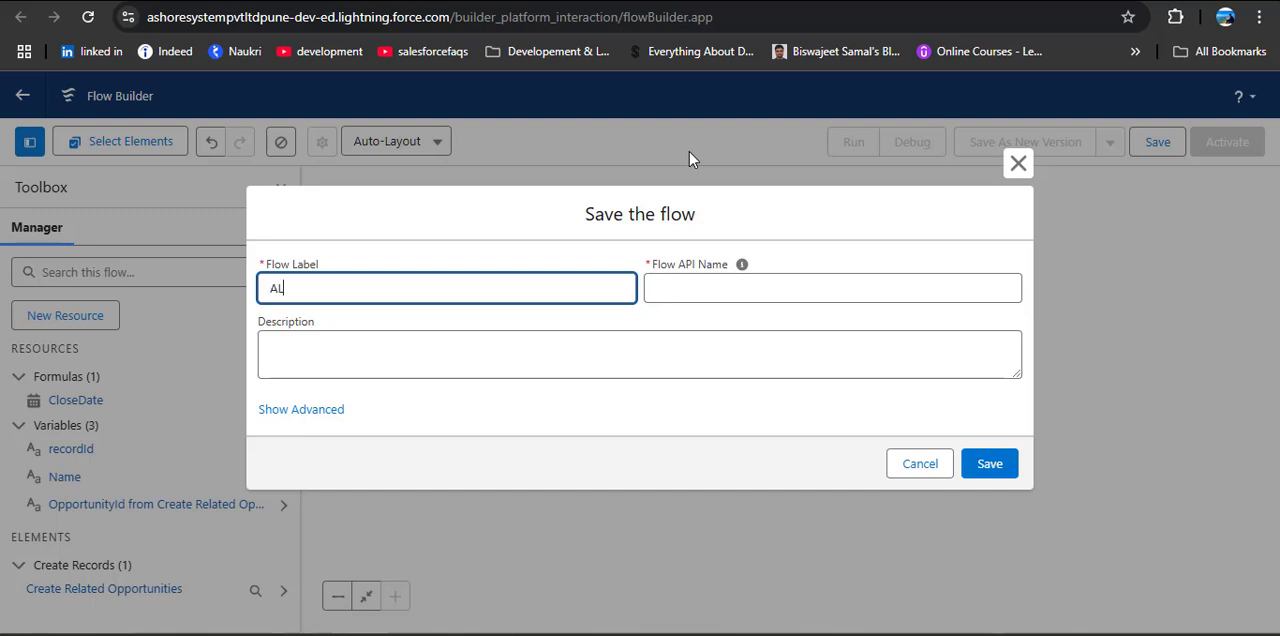
text(F to create Oppo)
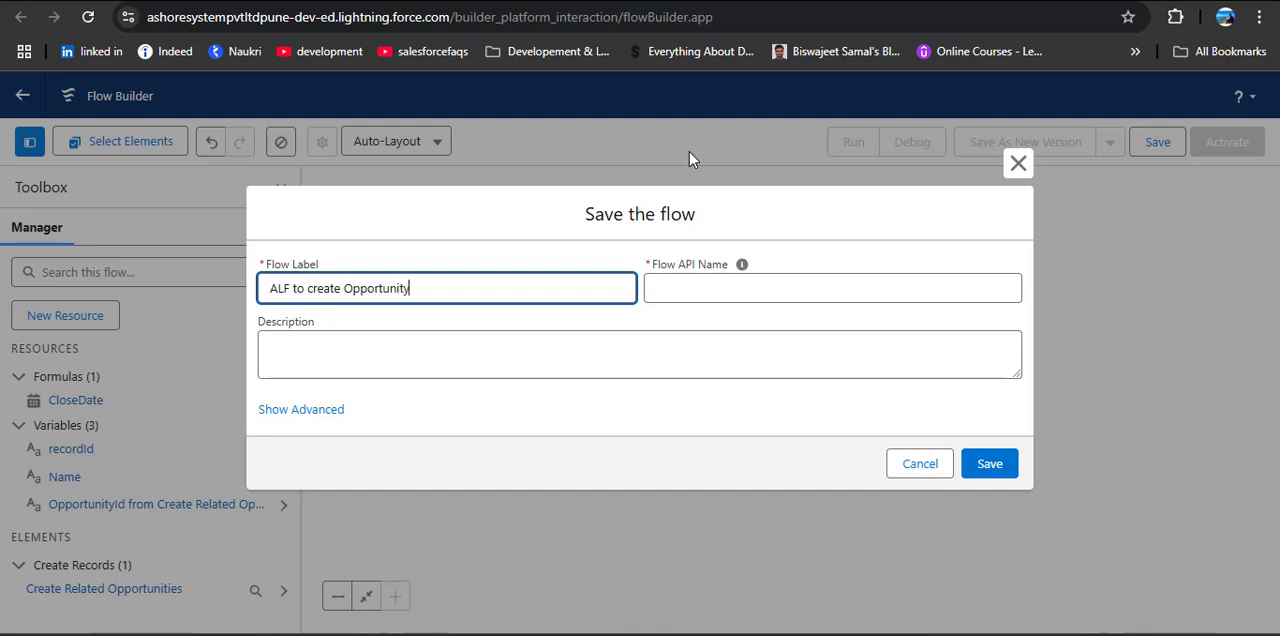
text(rtunity)
click(713, 286)
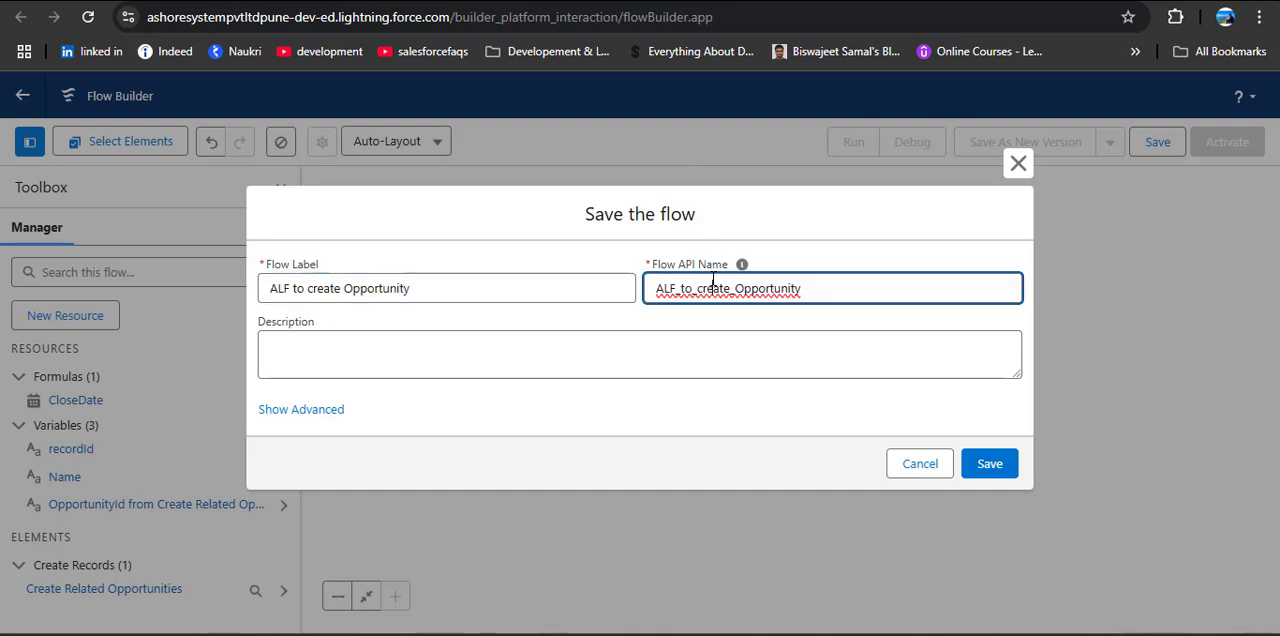
click(990, 468)
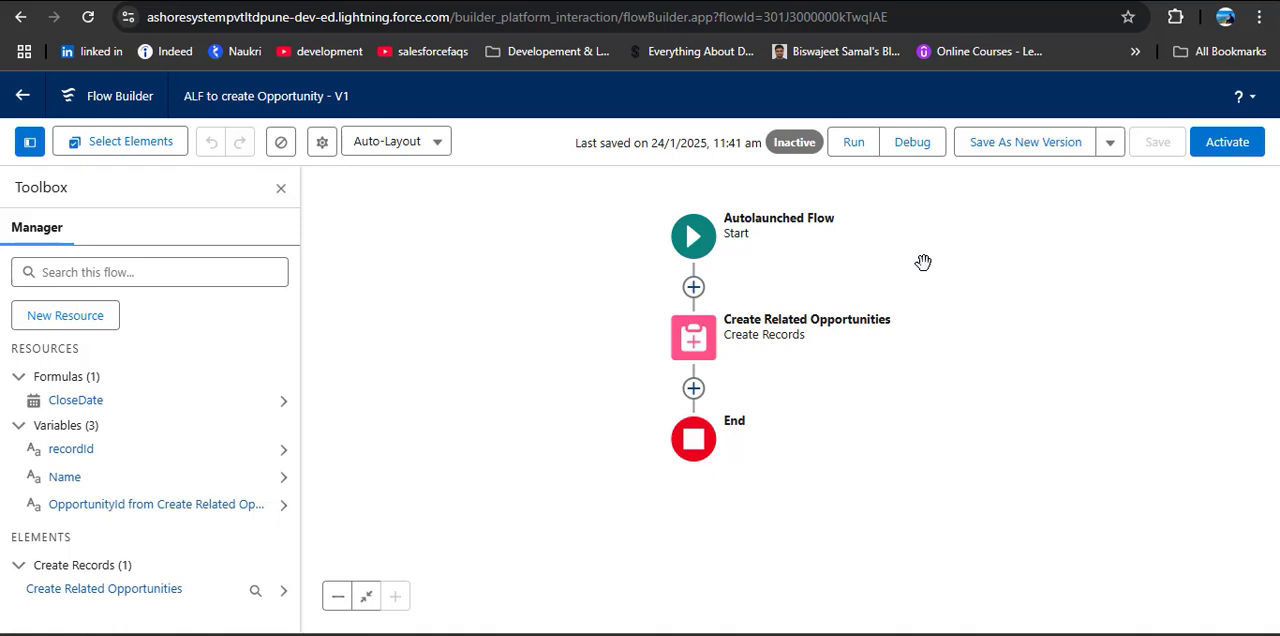
click(1227, 142)
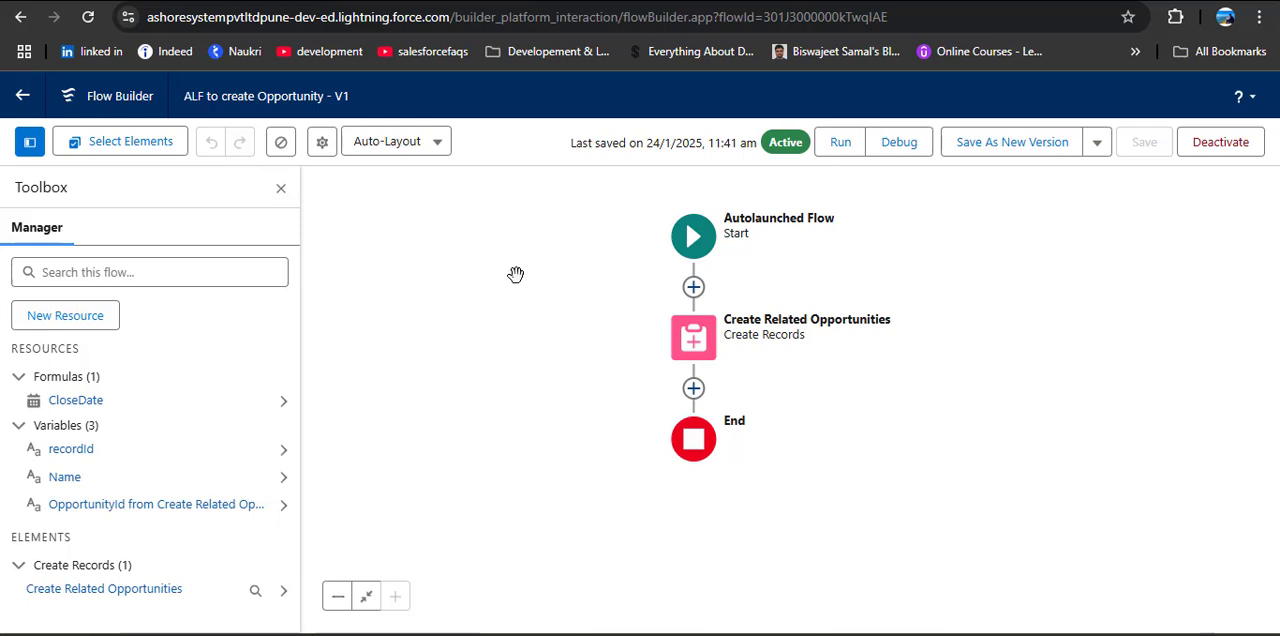
Step: Return to the Flows list in Setup and open the Create Contacts RTF flow
click(22, 95)
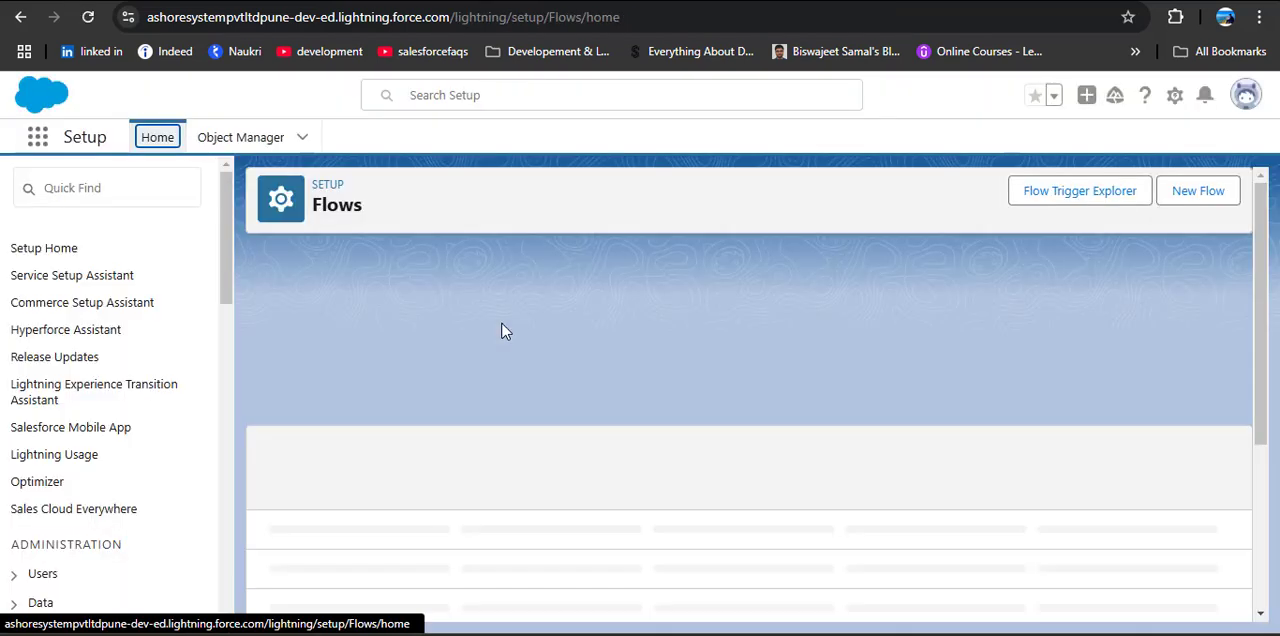
scroll(500, 425, down, 1)
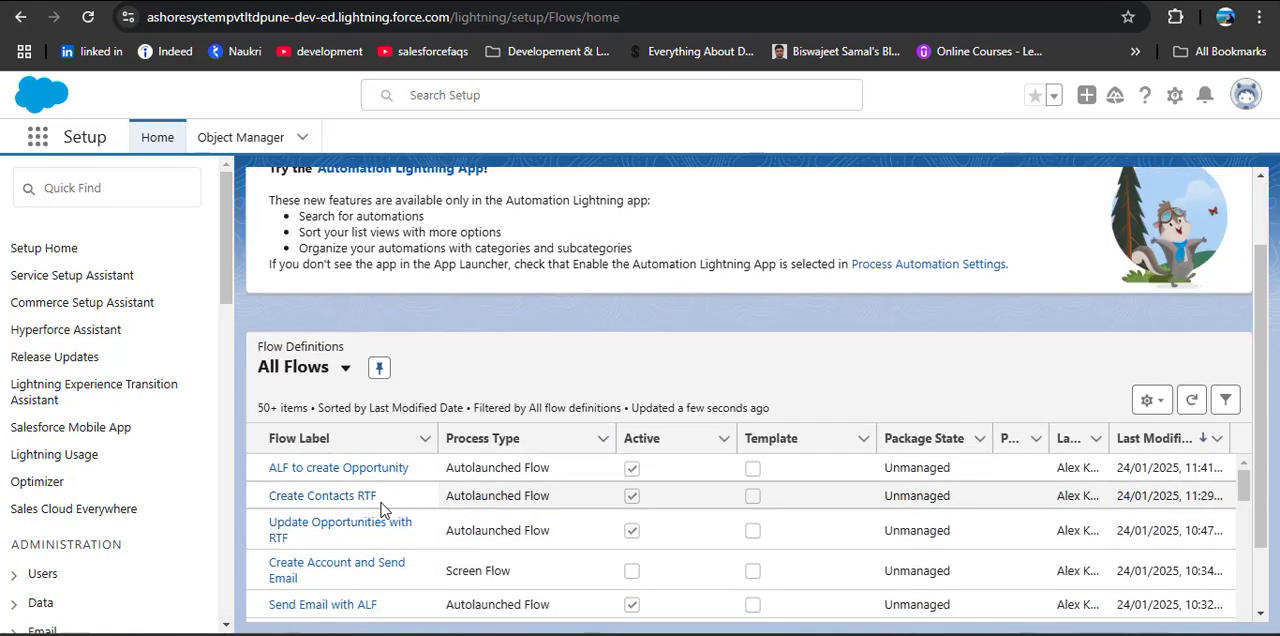
click(330, 505)
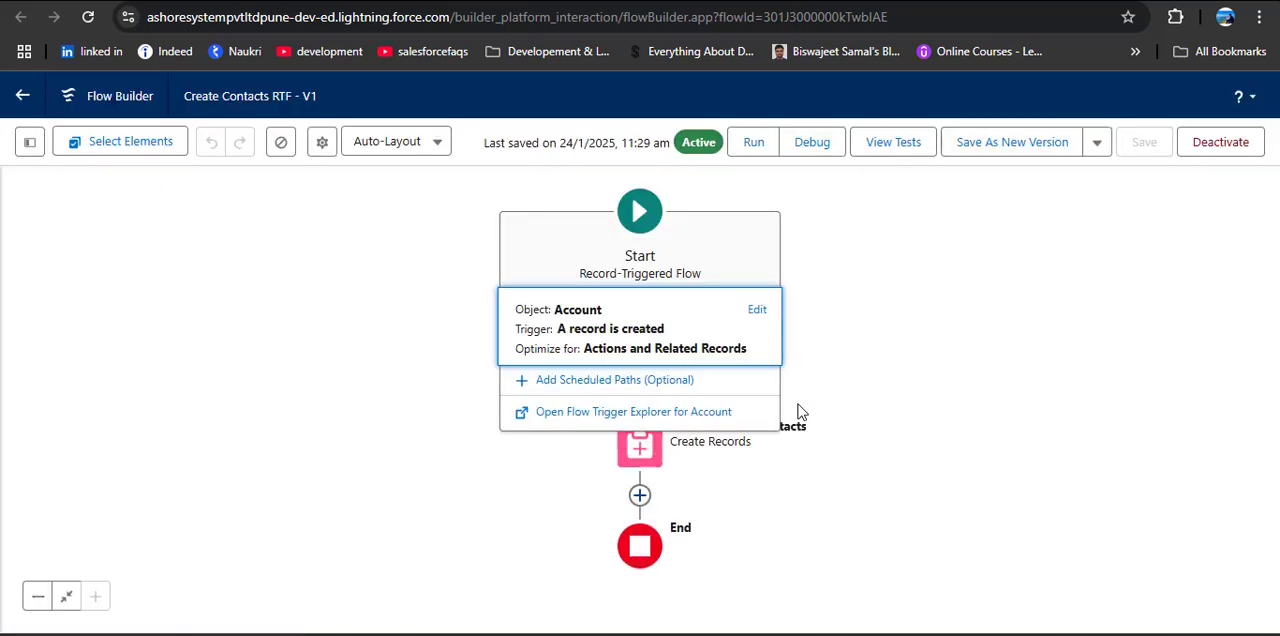
Step: Add a Subflow element after Create Related Contacts that references the ALF to create Opportunity flow
drag(852, 397, 855, 308)
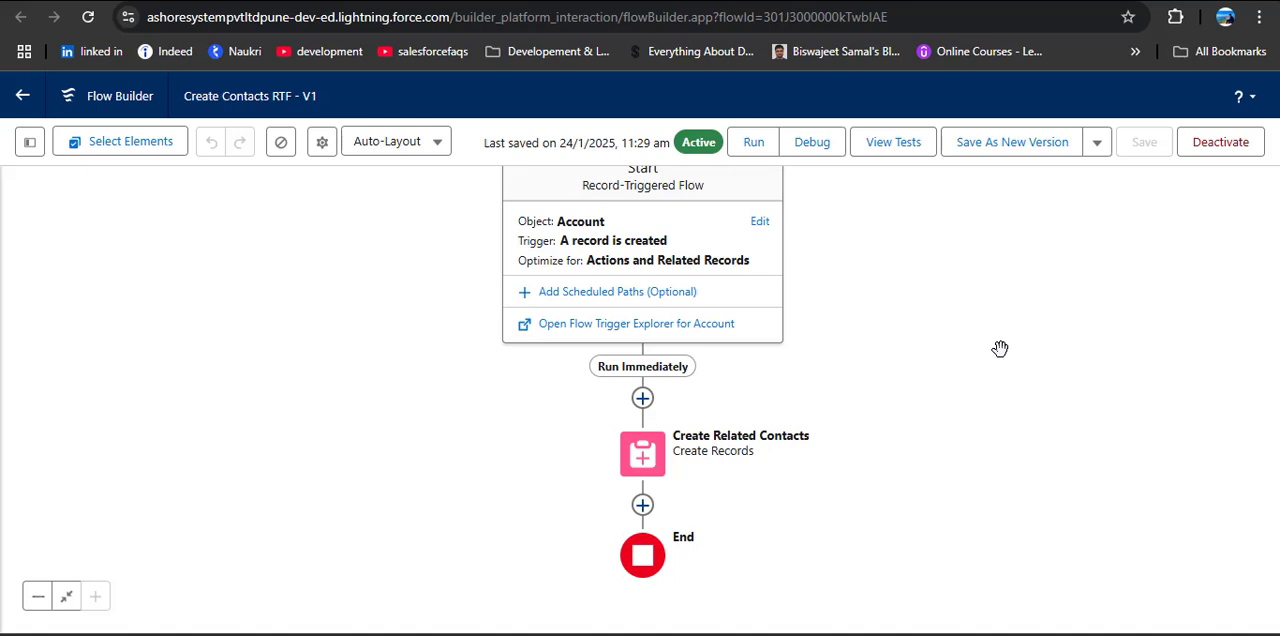
click(643, 505)
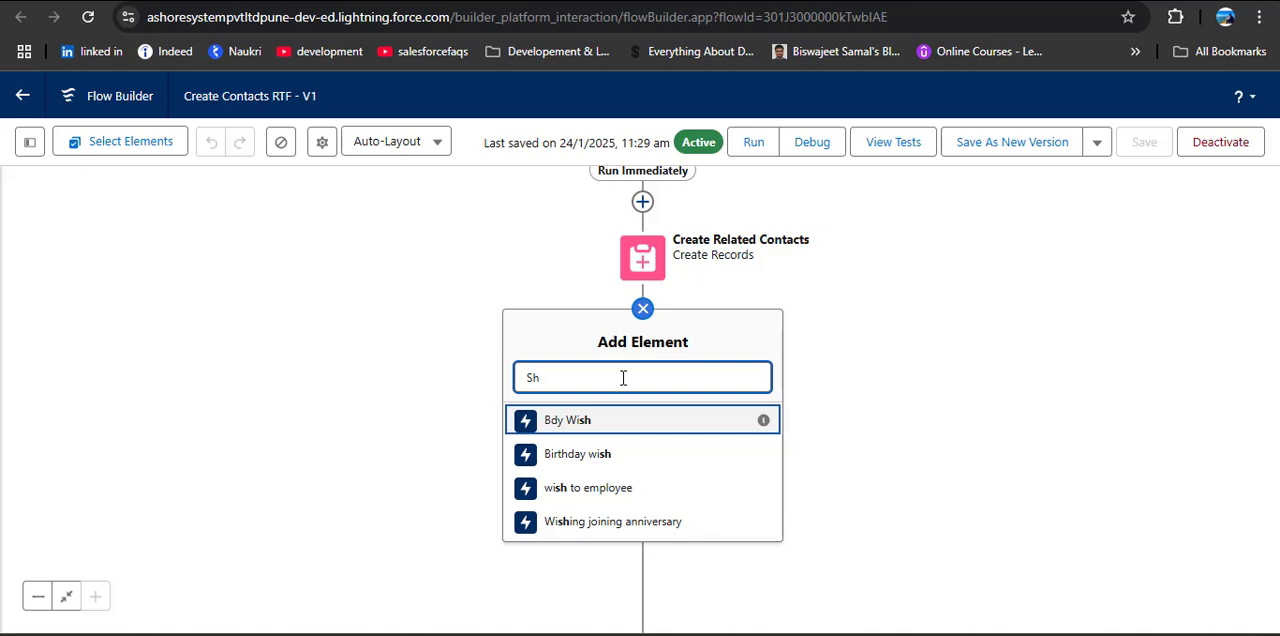
key(BackSpace)
text(ub)
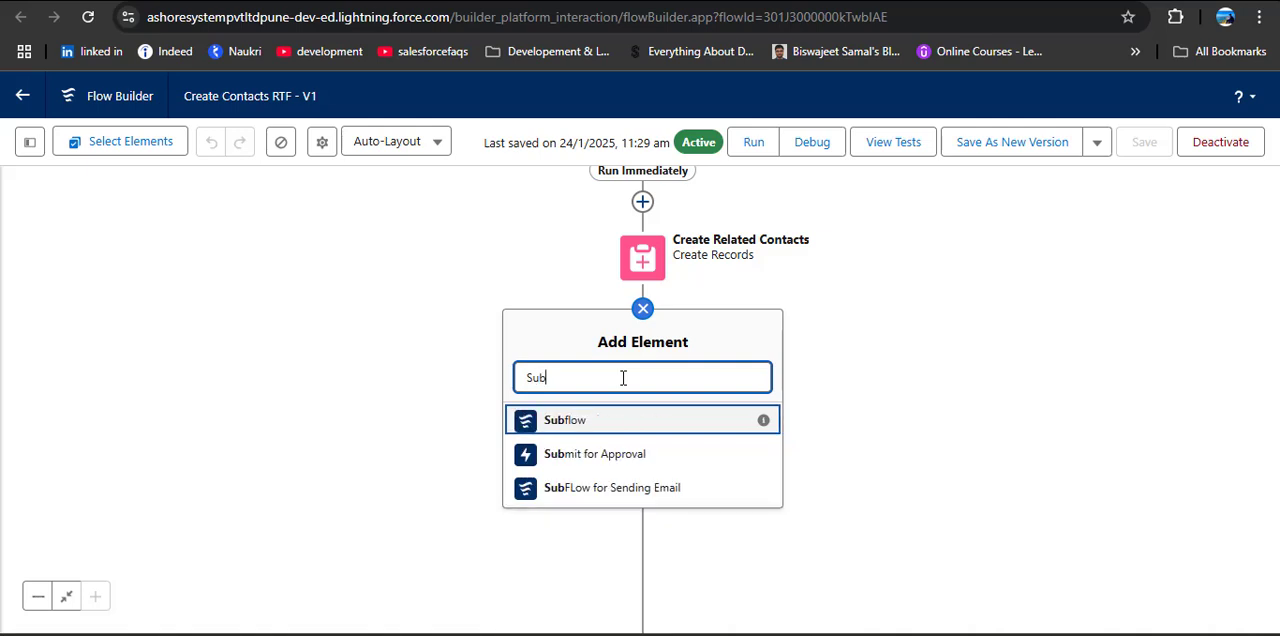
click(571, 421)
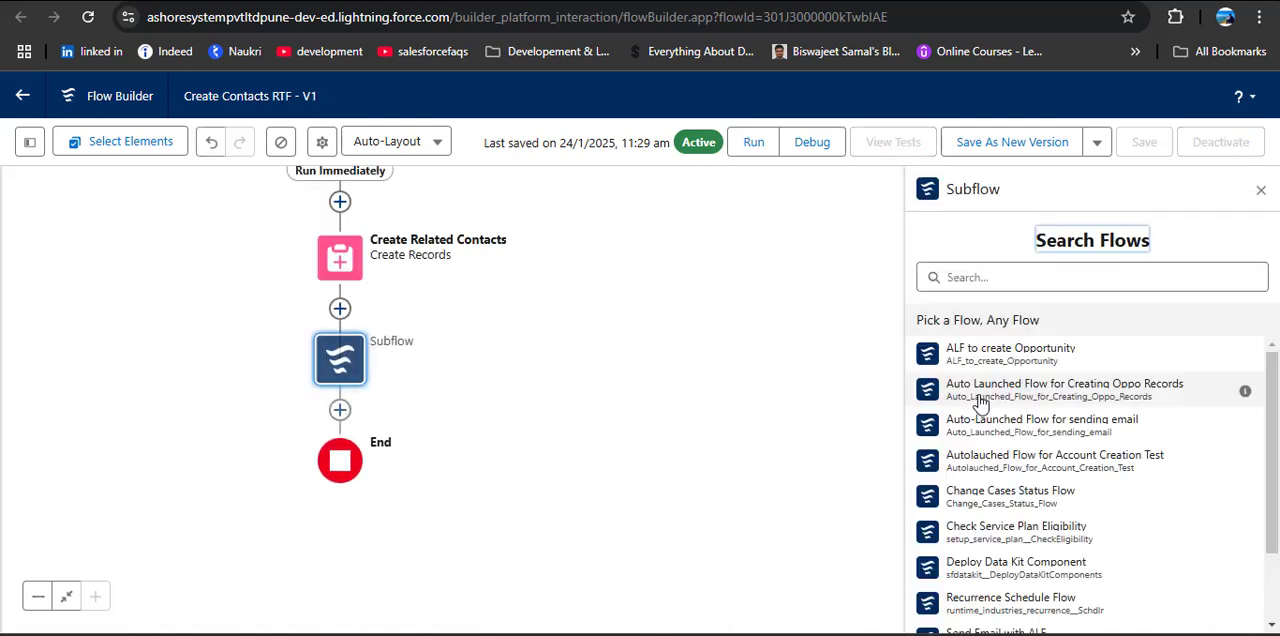
click(1021, 278)
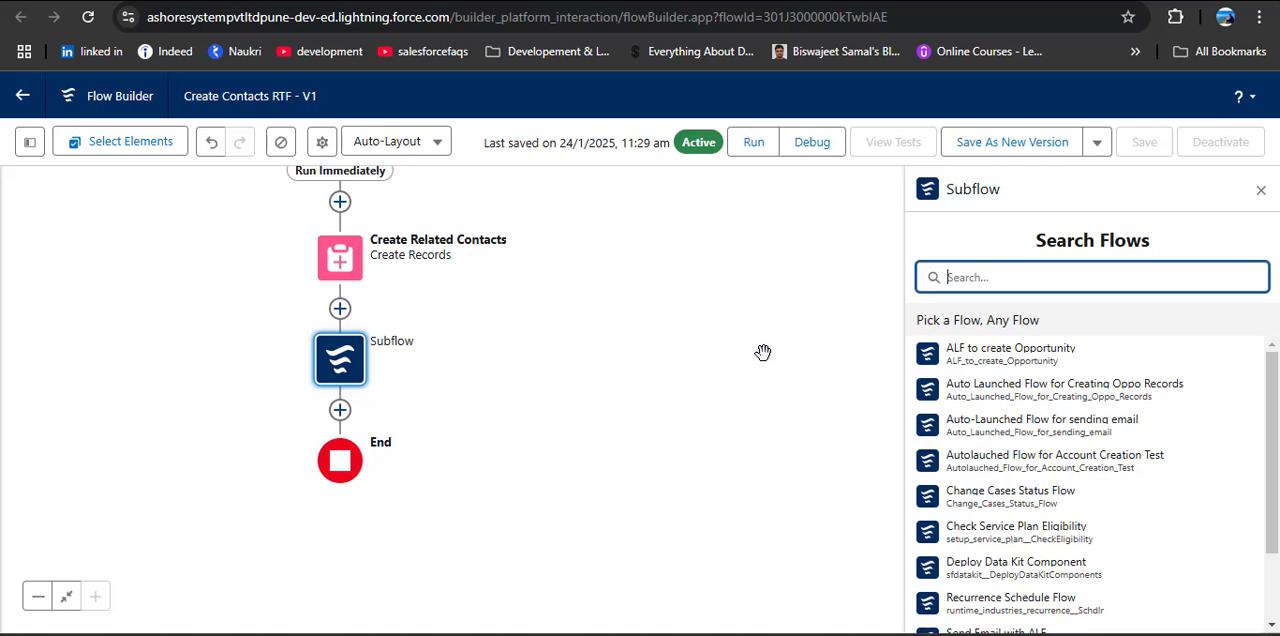
text(Create)
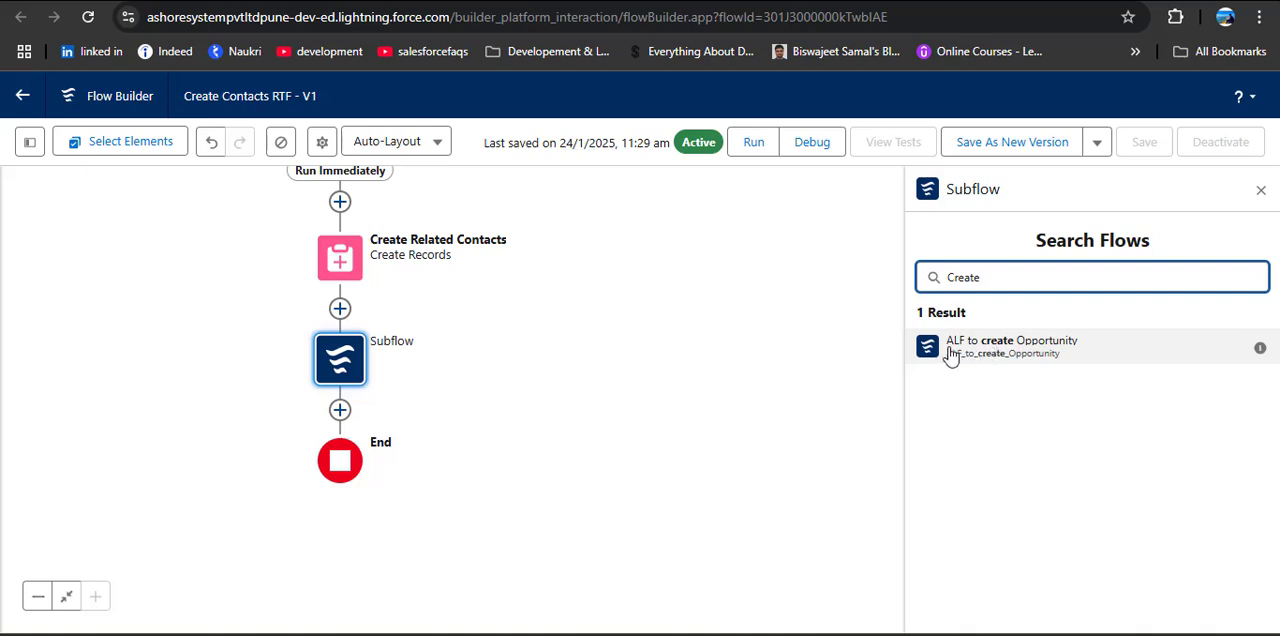
click(1026, 350)
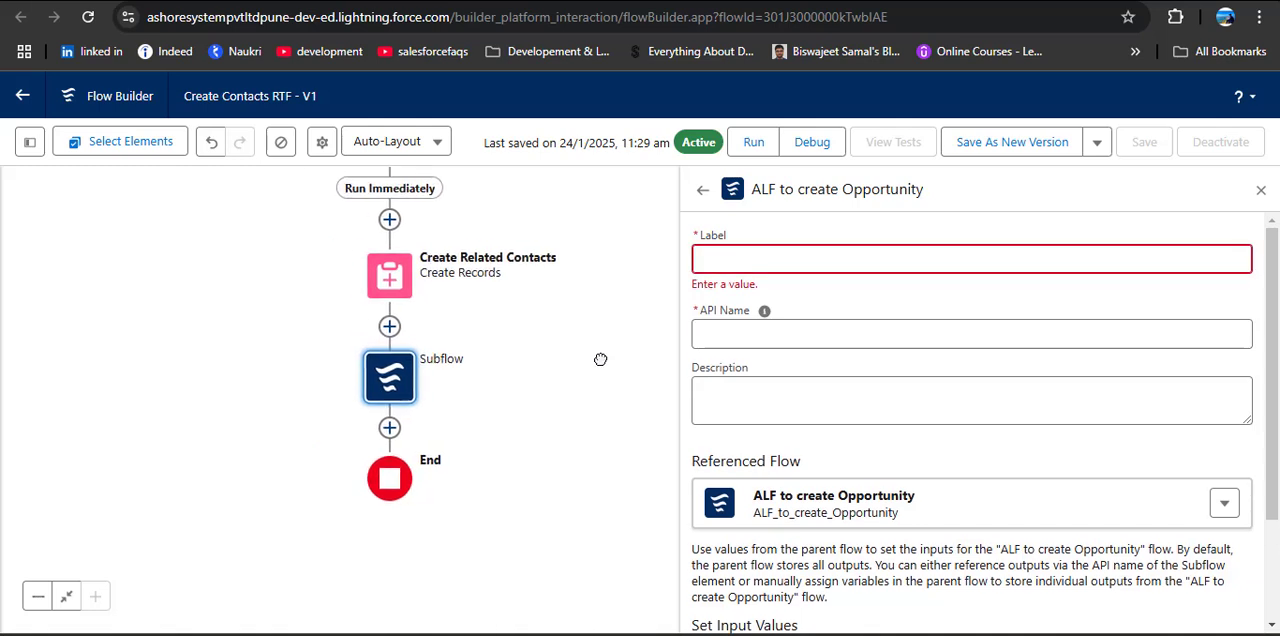
Step: Label the subflow element Call ALF with the API name Call_ALF
drag(600, 359, 649, 437)
click(829, 258)
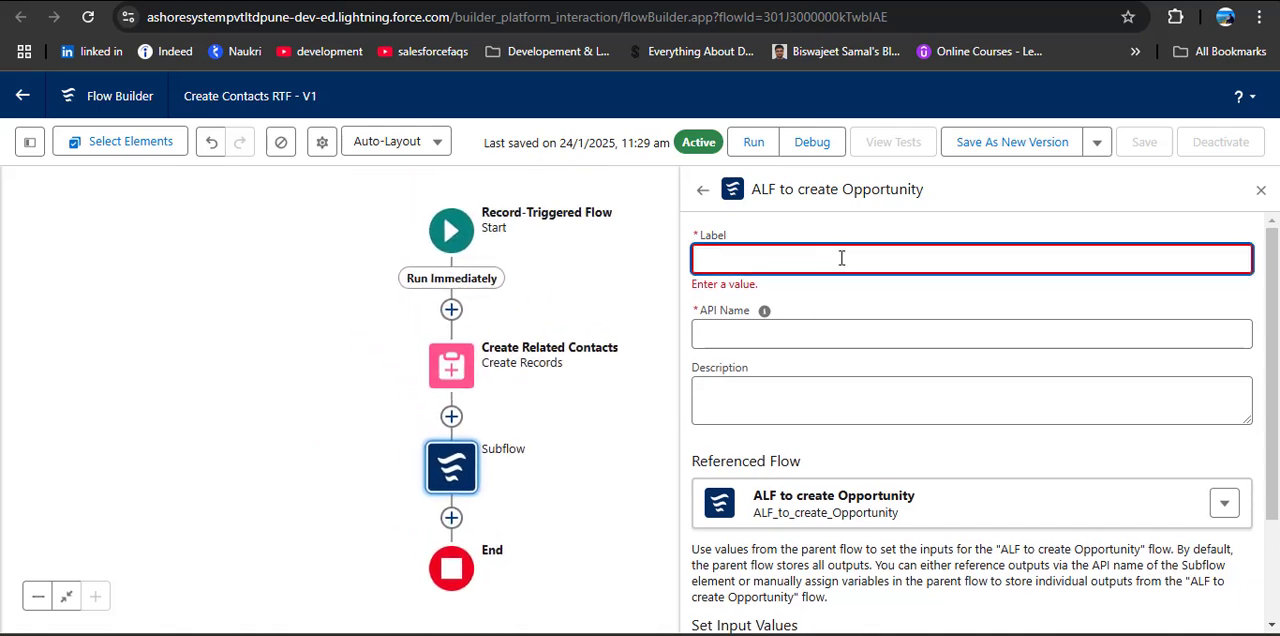
text(Call ALF)
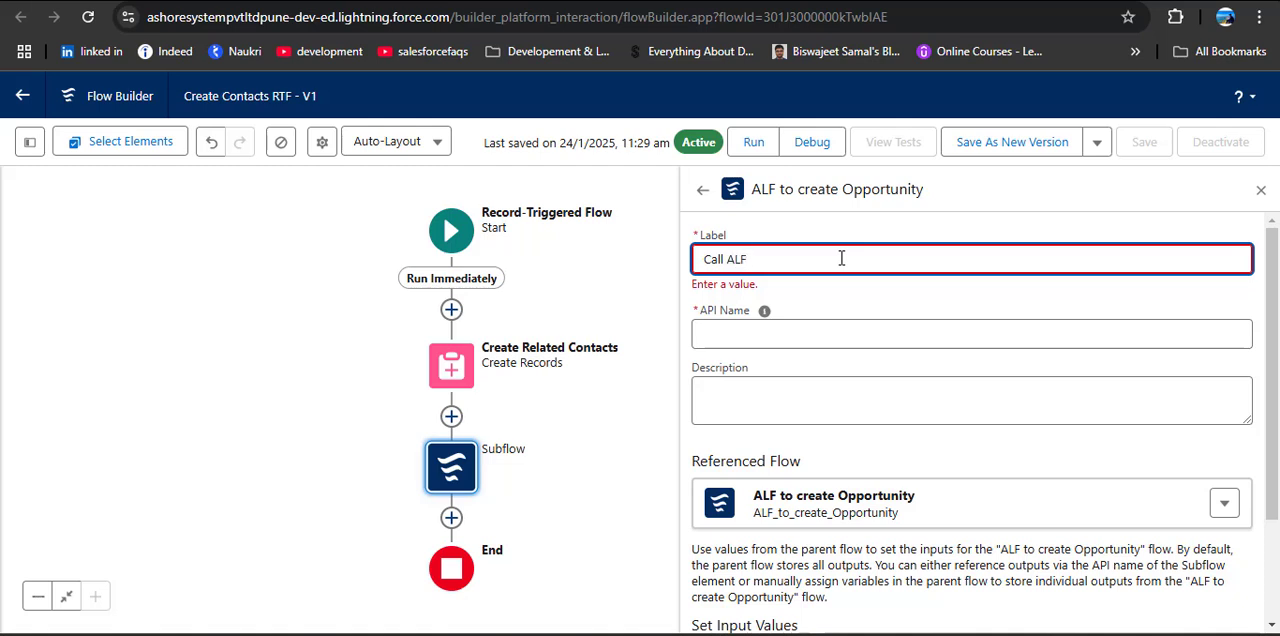
click(821, 331)
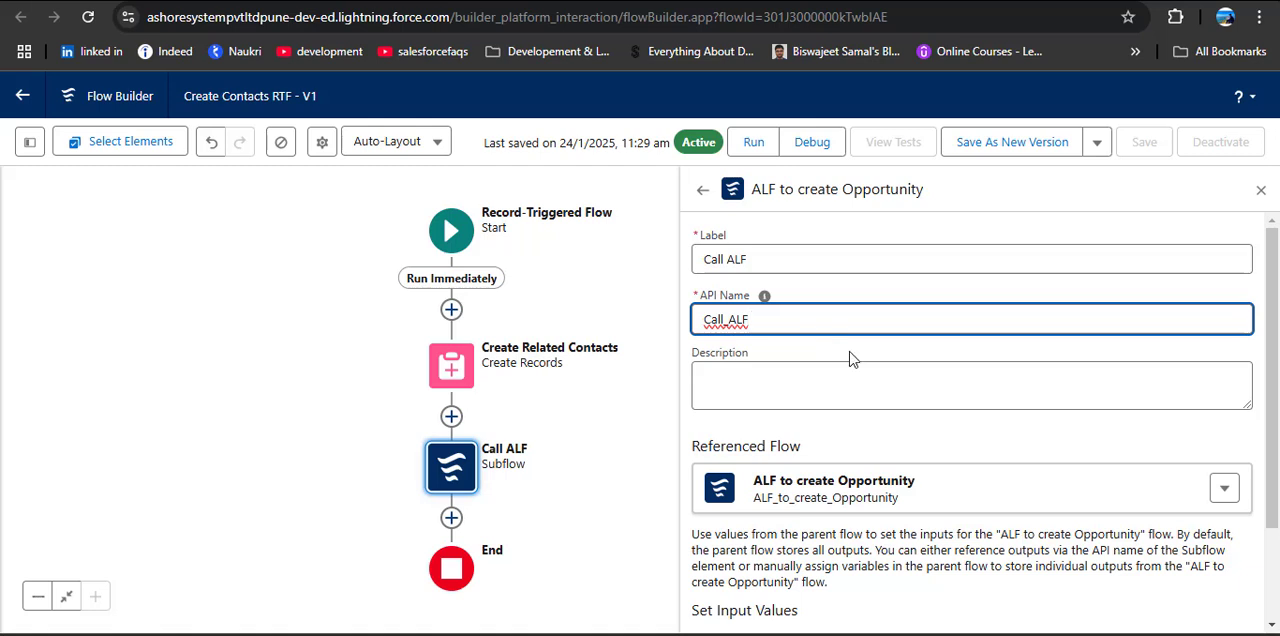
Step: Include the subflow's Name input and set it to the Triggering Account's Account Name
scroll(852, 365, down, 2)
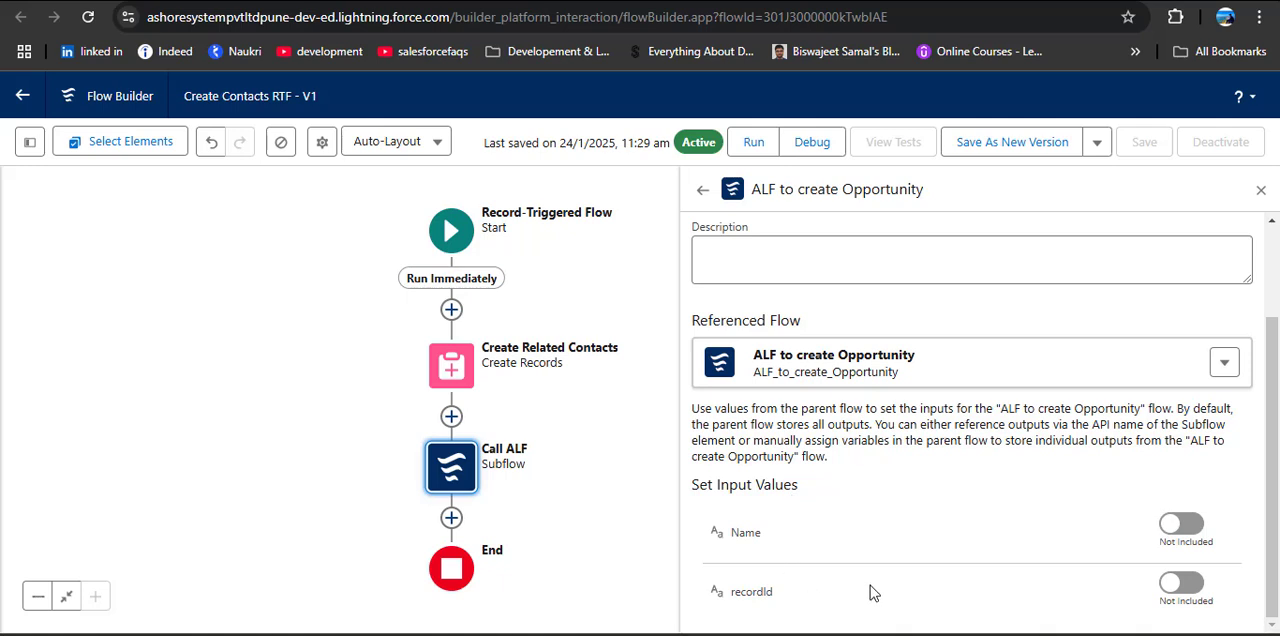
click(1162, 526)
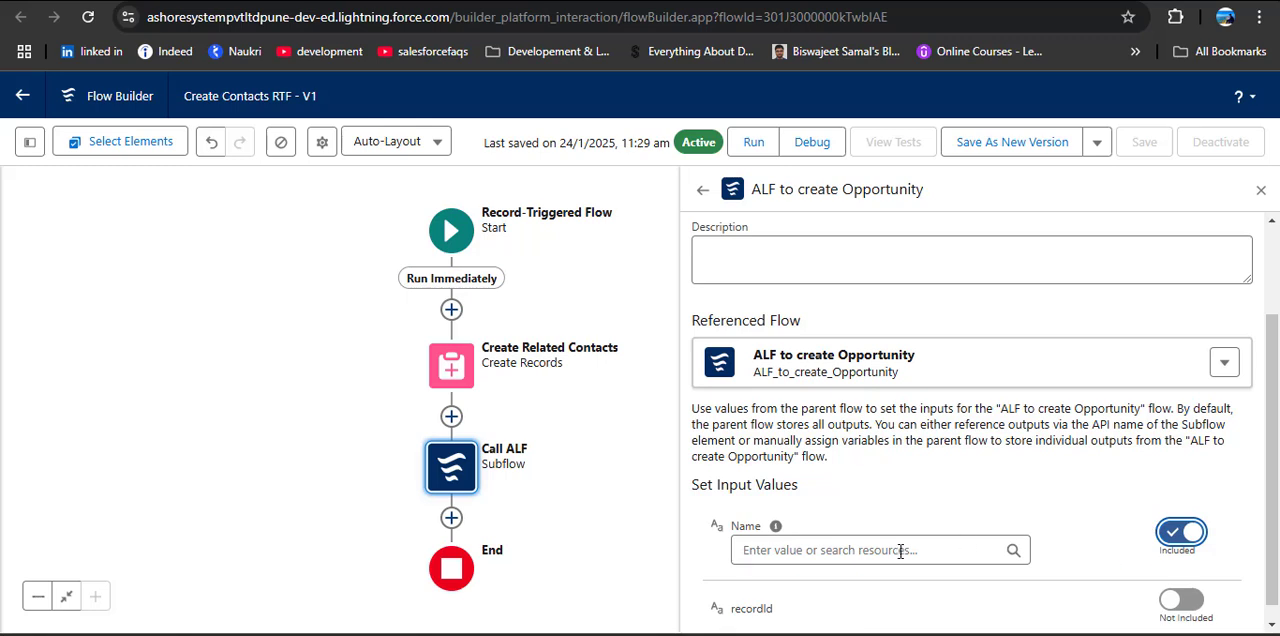
click(892, 551)
scroll(886, 365, down, 3)
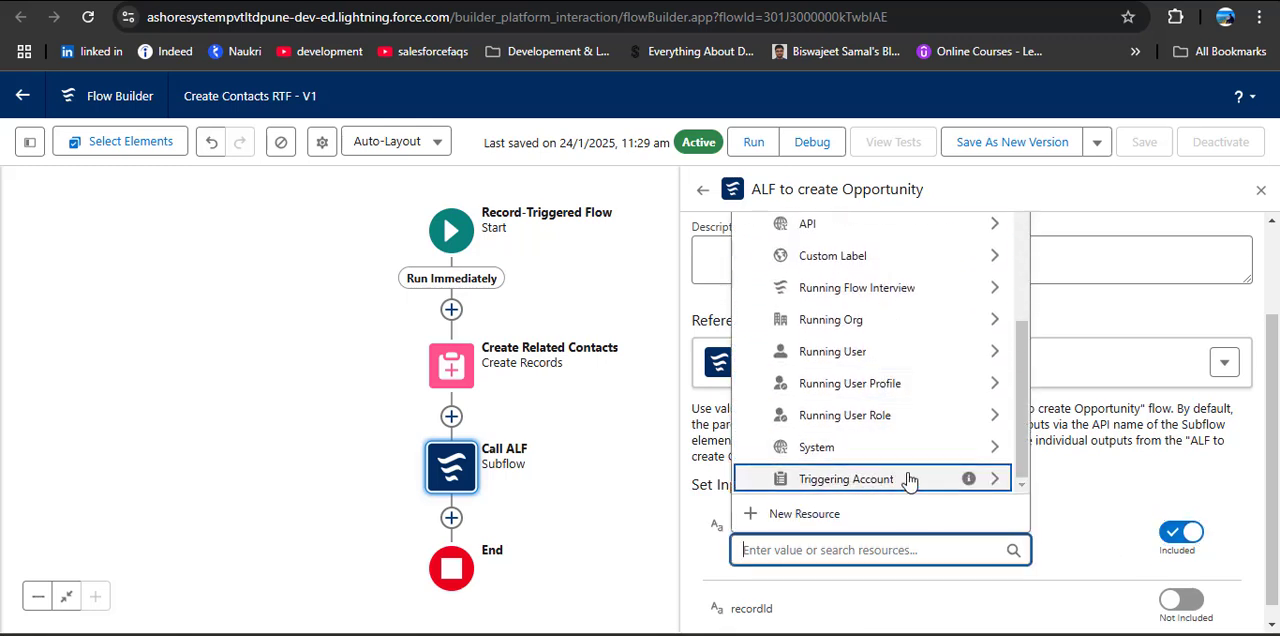
click(909, 480)
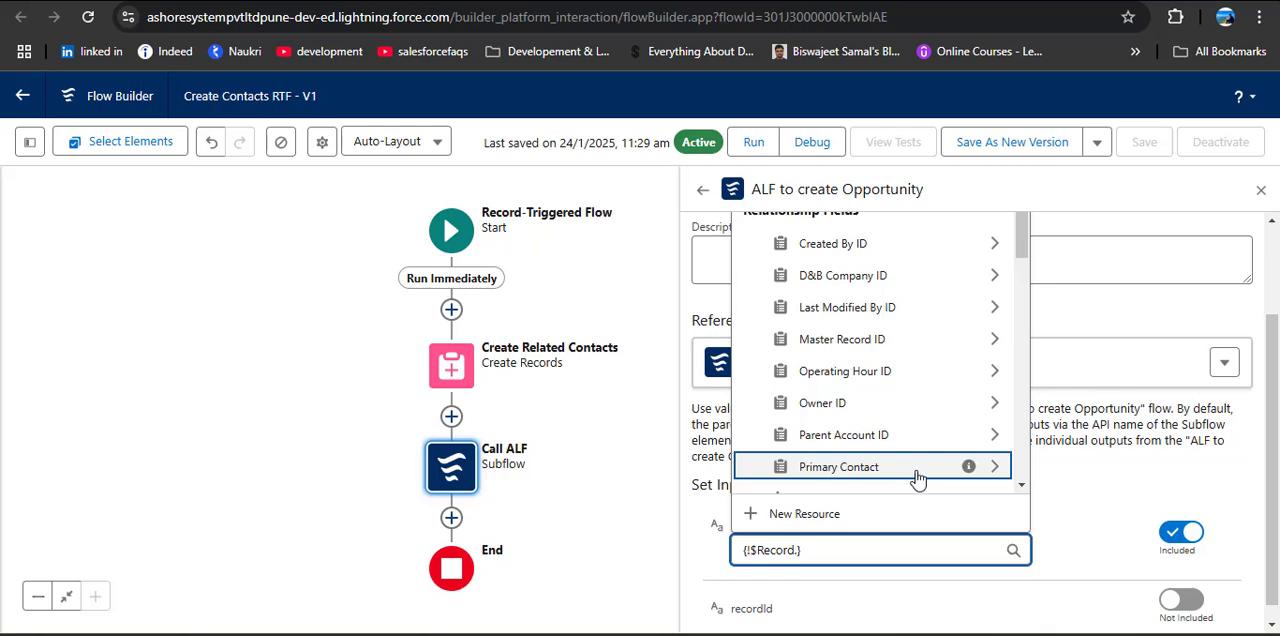
text(name)
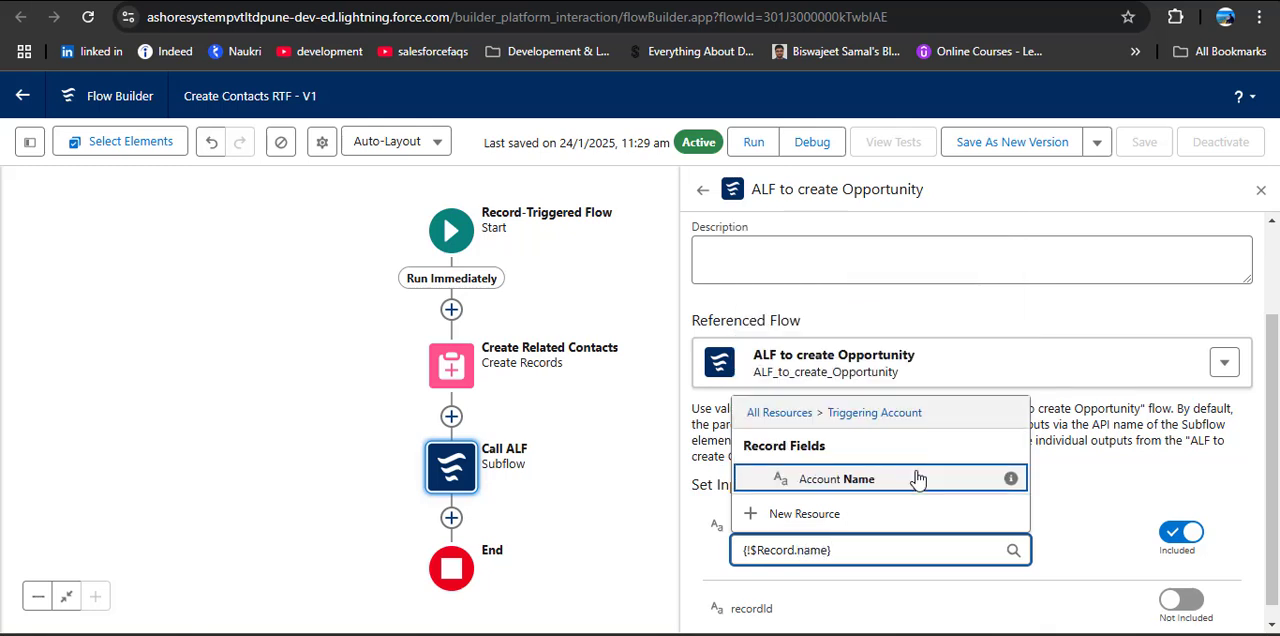
click(882, 482)
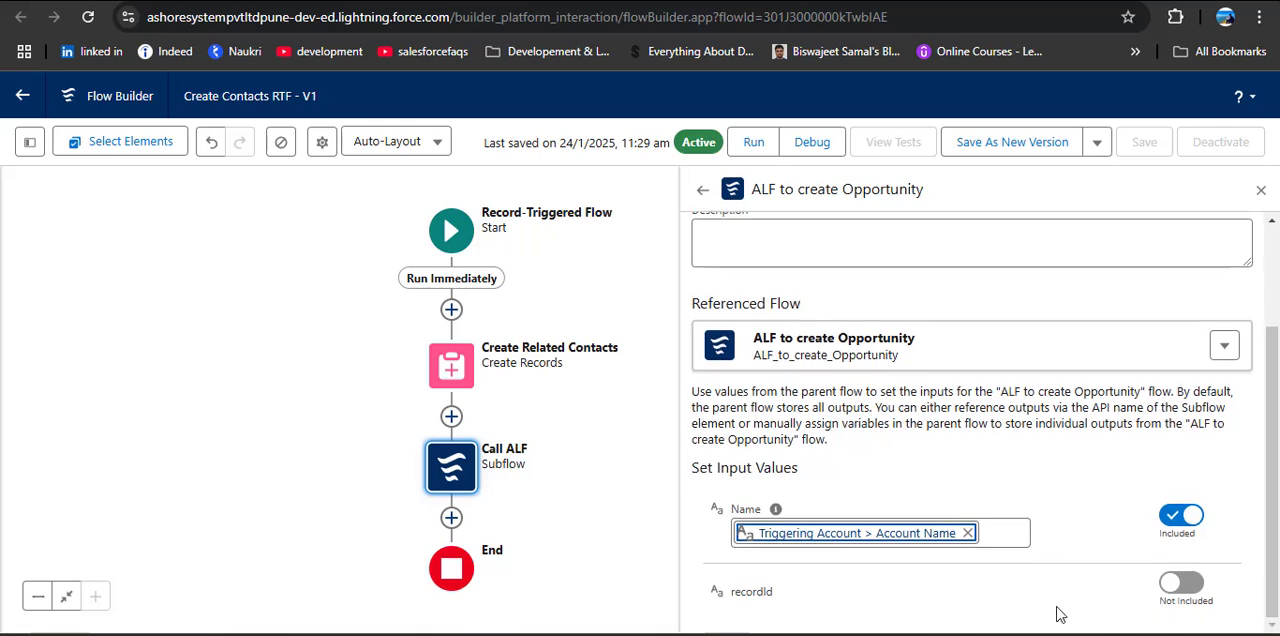
Step: Include the subflow's recordId input, set it to the Triggering Account's Account ID, and close the element's settings
click(1177, 590)
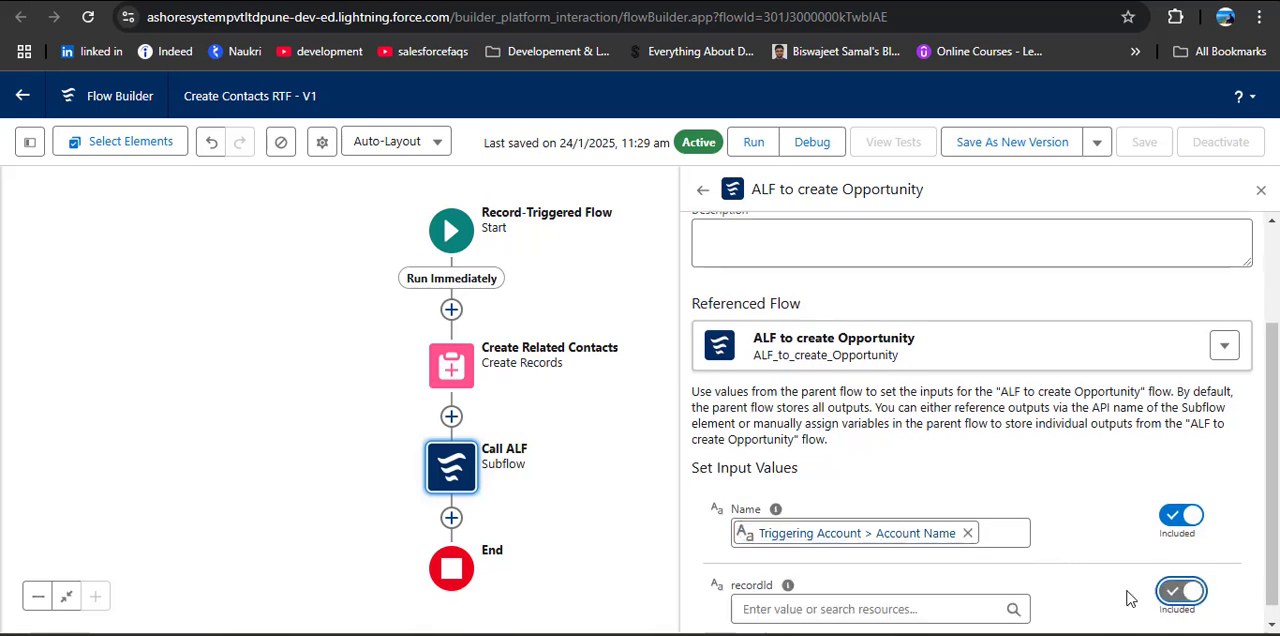
click(905, 609)
scroll(889, 500, down, 3)
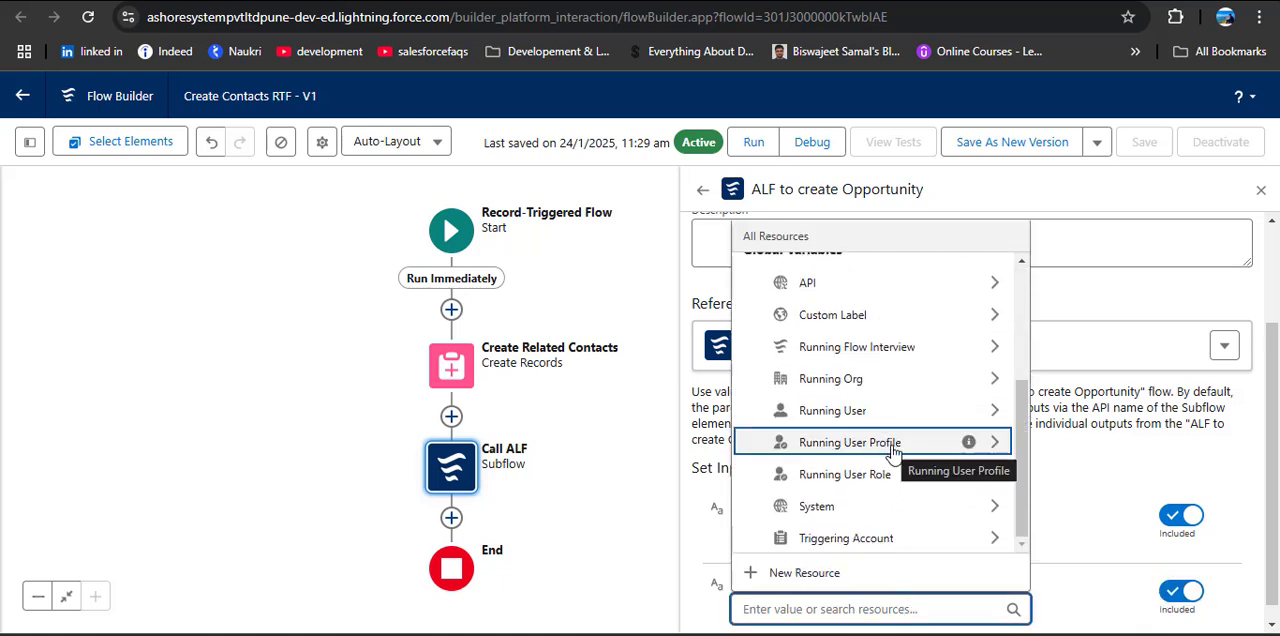
click(910, 540)
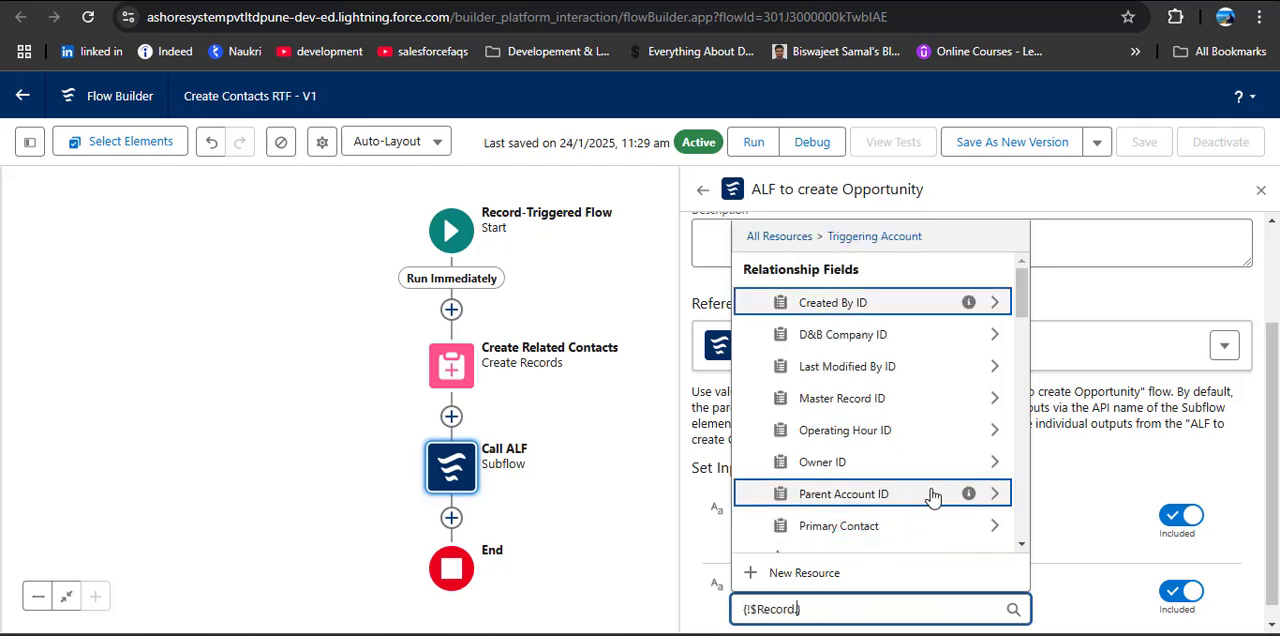
text(.ID)
scroll(855, 400, down, 3)
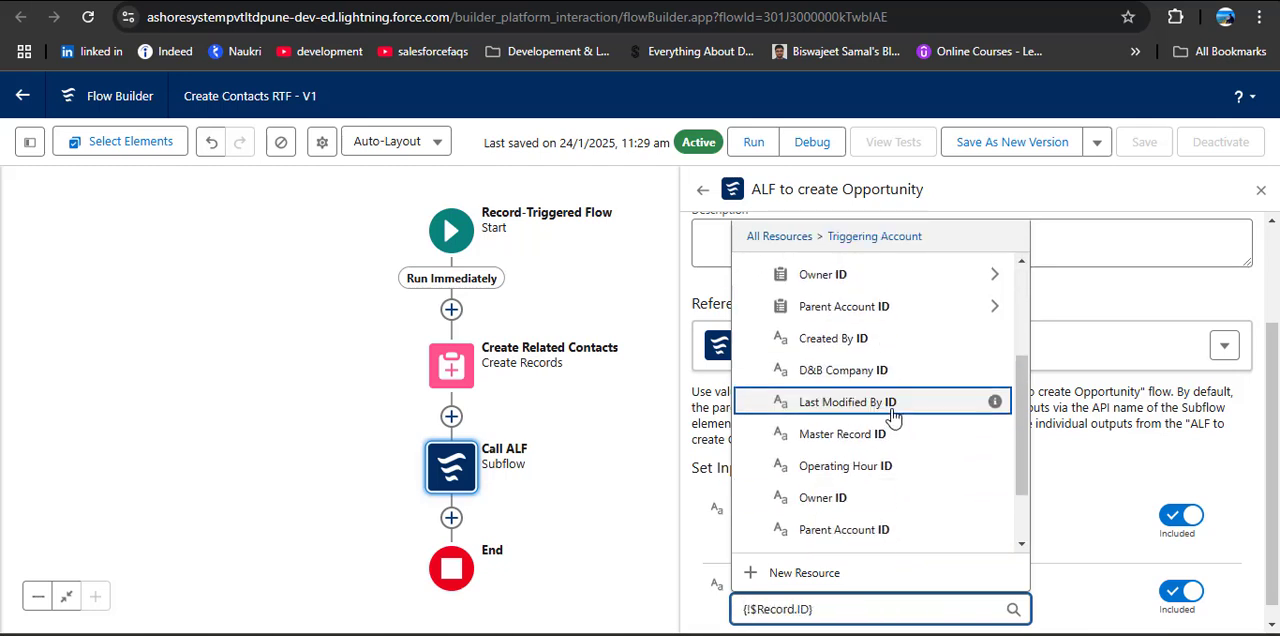
click(852, 506)
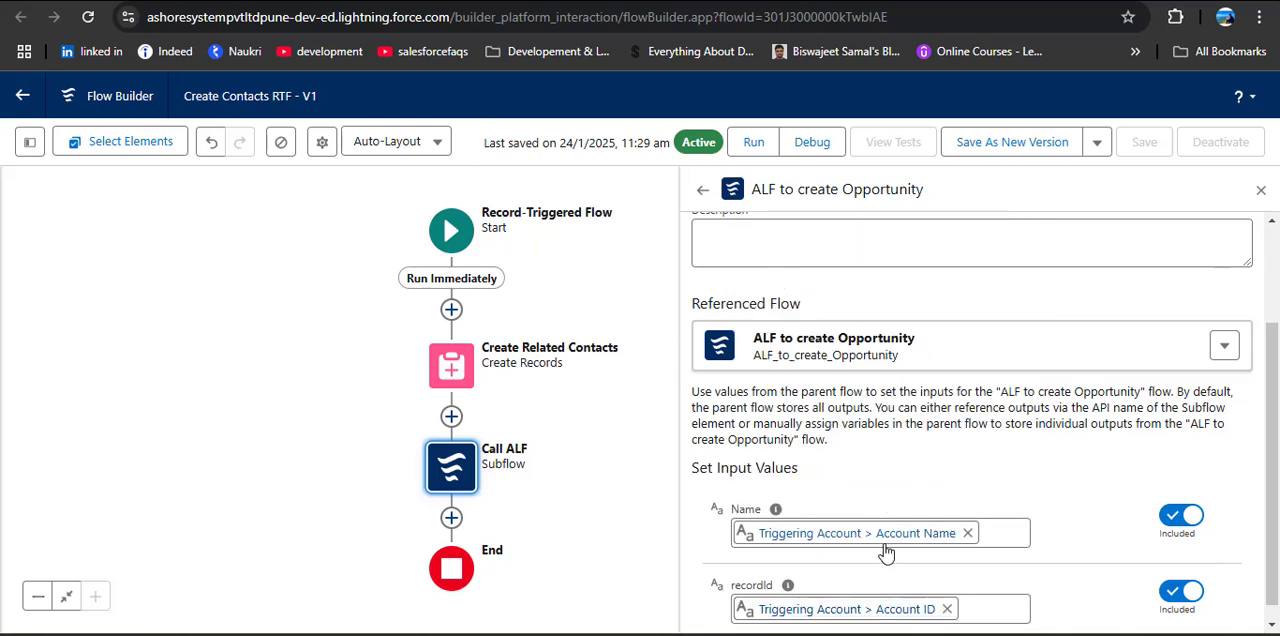
scroll(1095, 560, down, 1)
scroll(1097, 563, up, 2)
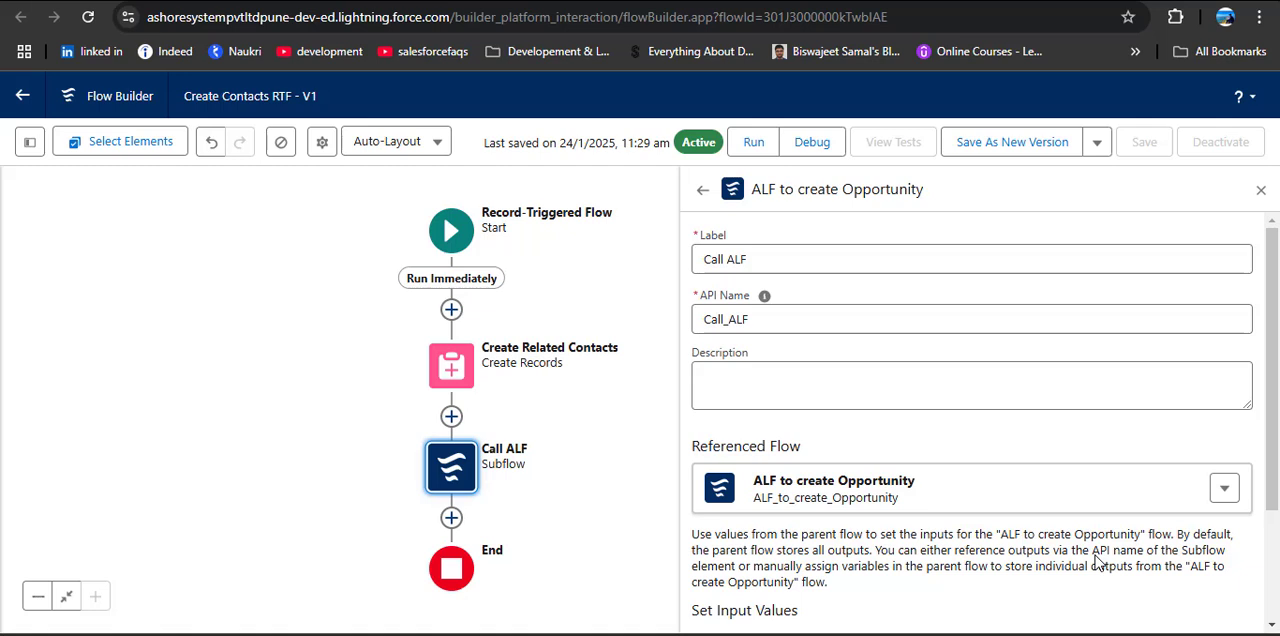
click(1261, 190)
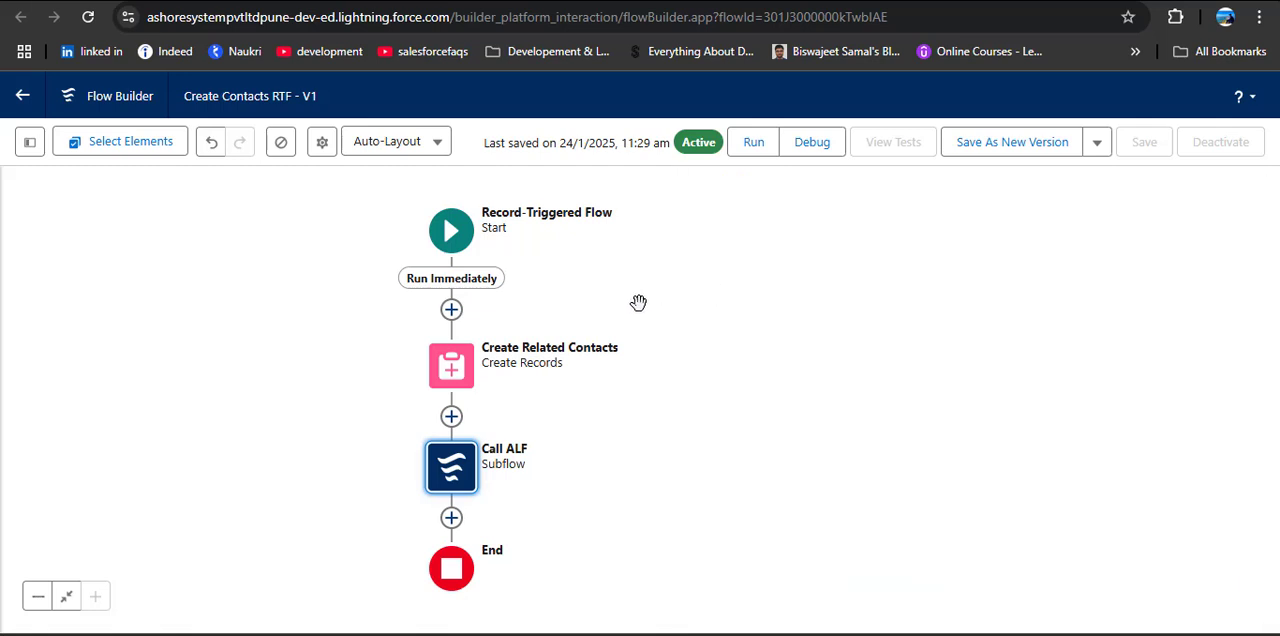
Step: Reopen the Call ALF subflow element and review its Name and recordId input values
drag(640, 303, 686, 303)
double_click(560, 460)
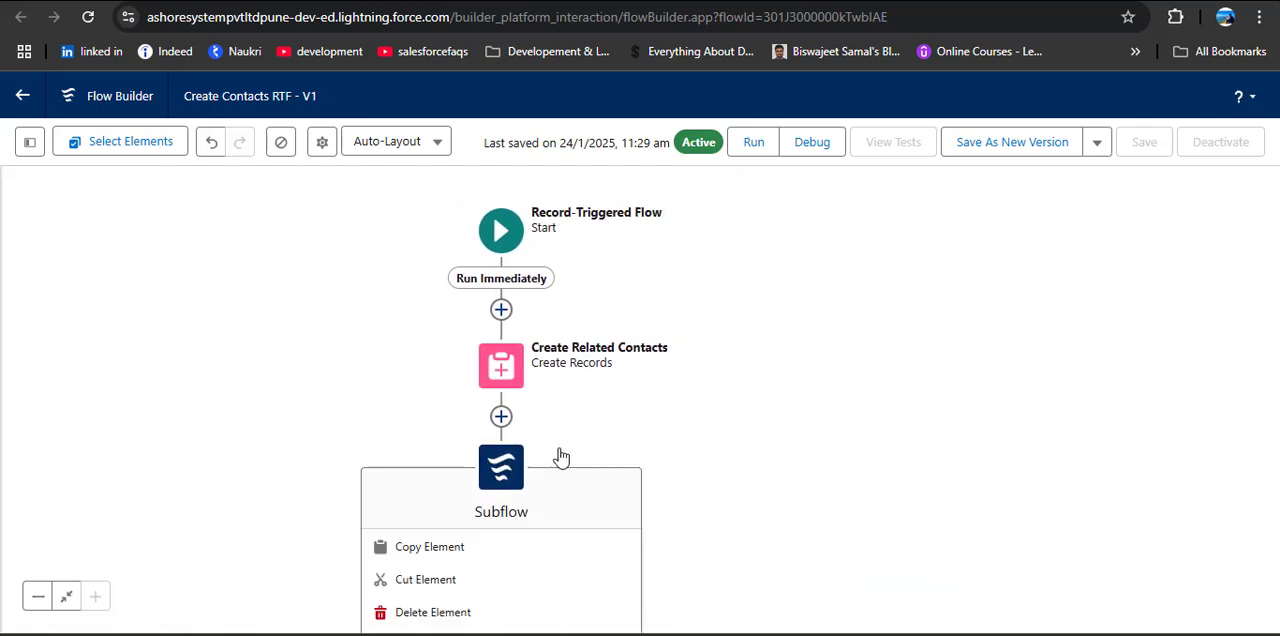
scroll(990, 440, down, 2)
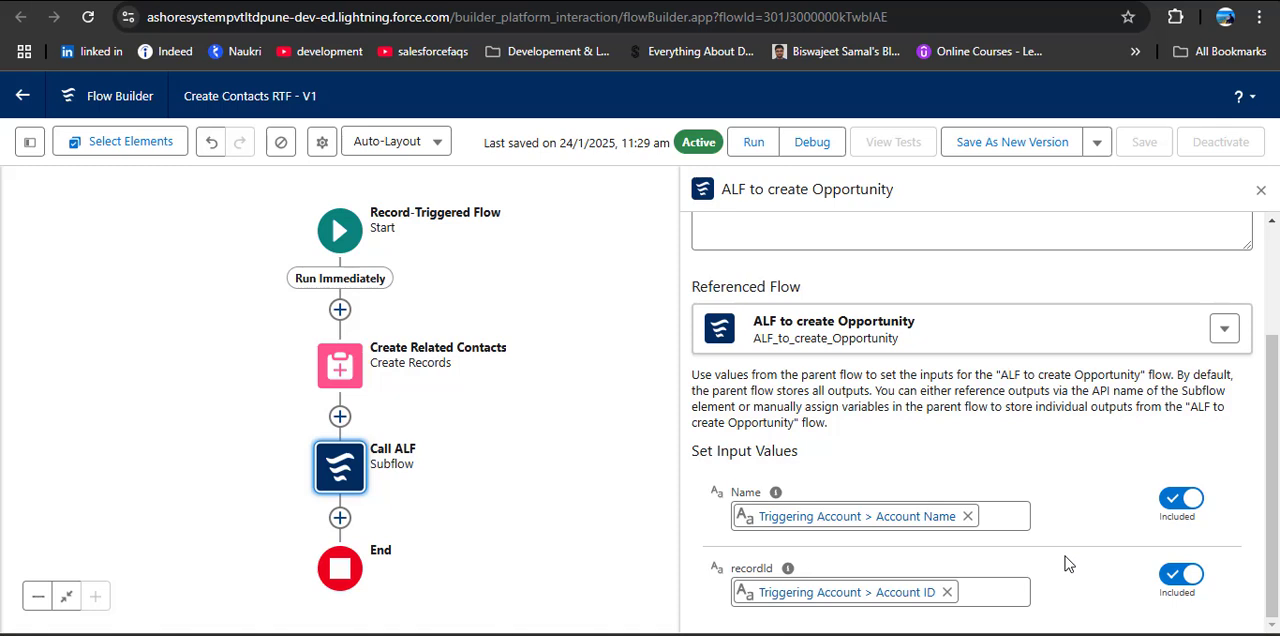
click(1260, 189)
drag(510, 293, 771, 301)
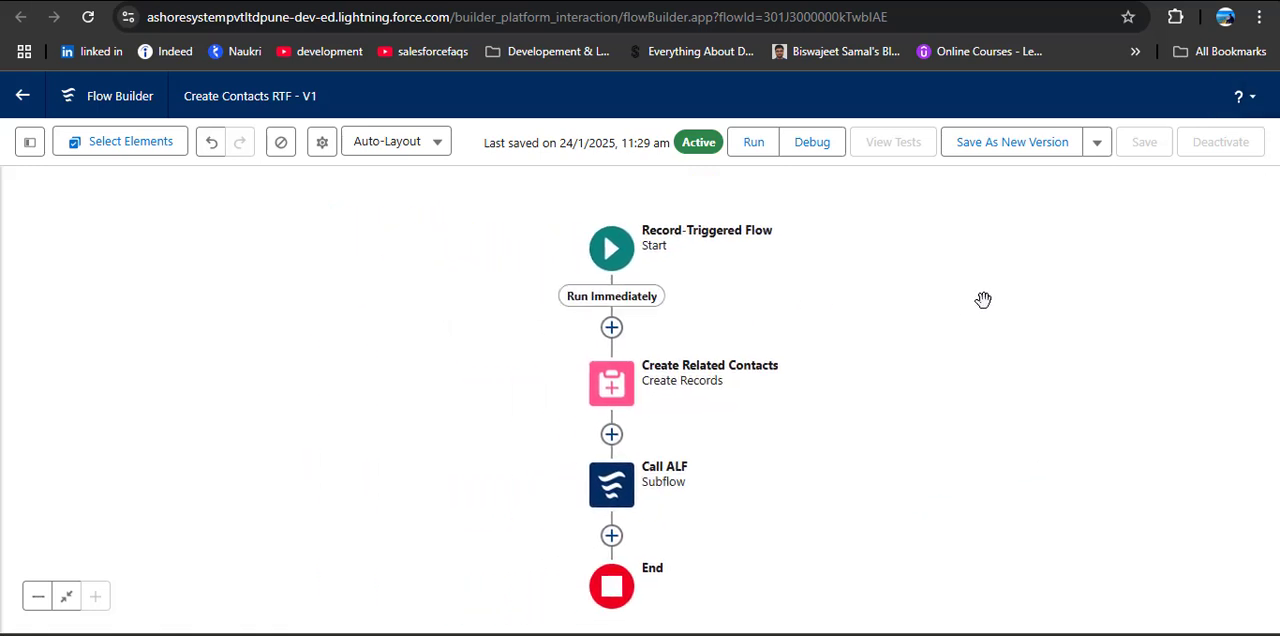
Step: Save the Create Contacts RTF flow as a new version and activate it
click(993, 148)
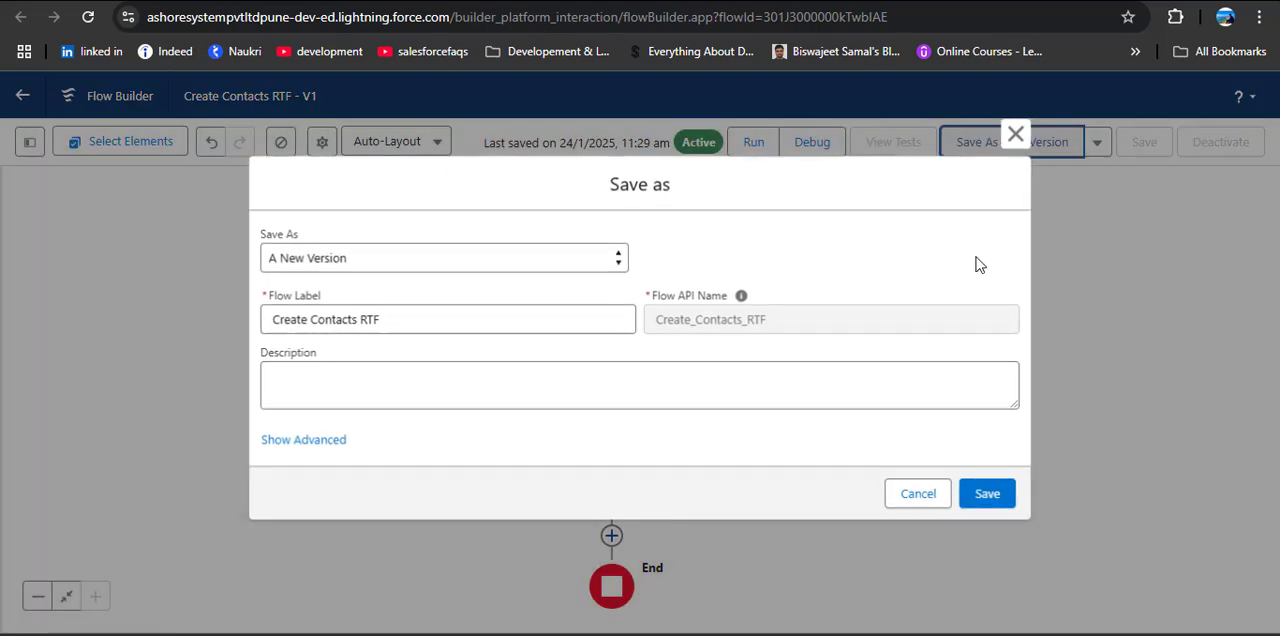
click(988, 496)
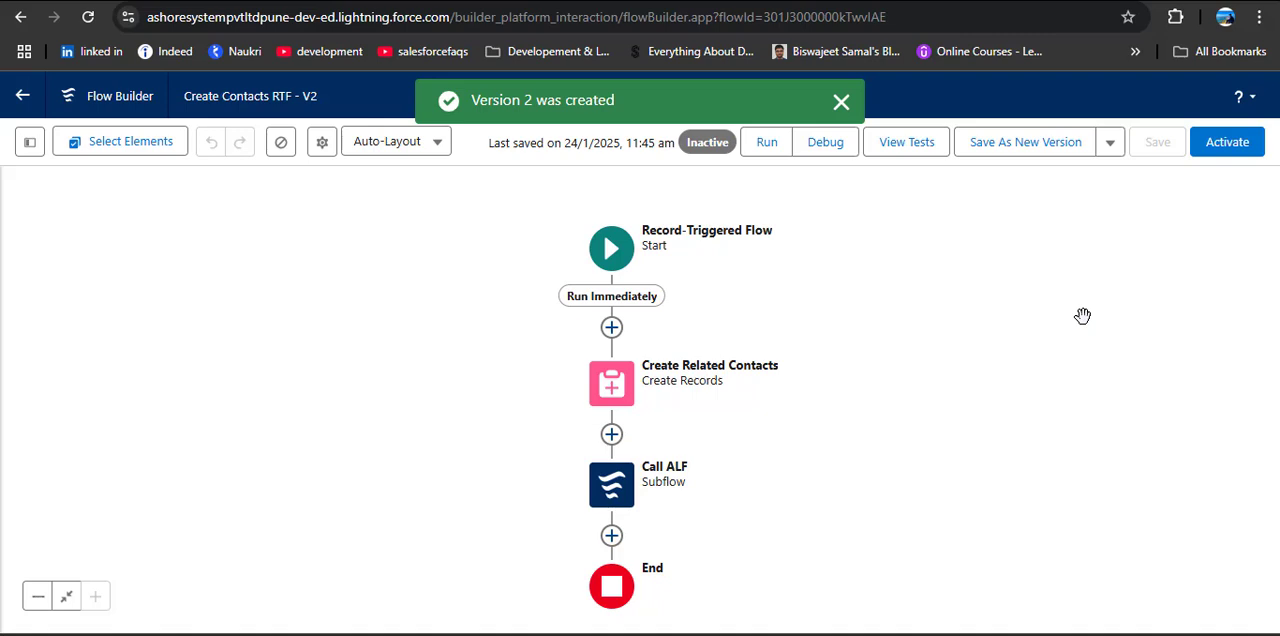
click(1213, 152)
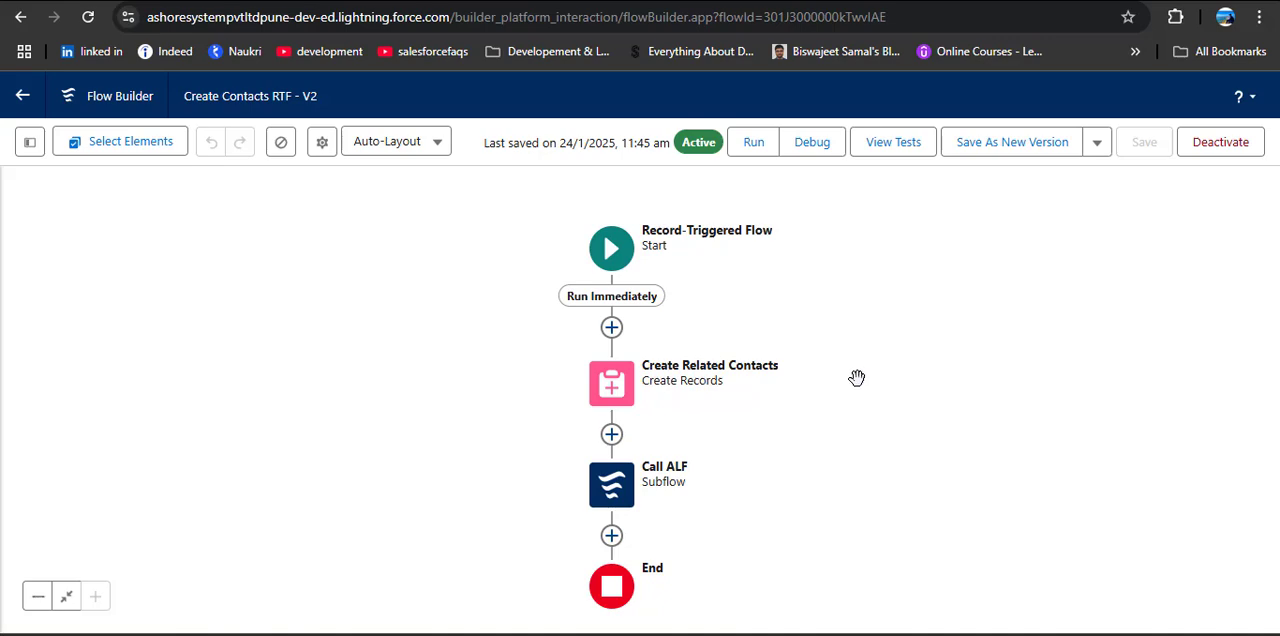
Step: Switch to the Sales app and start a new record from the Accounts list
click(222, 1)
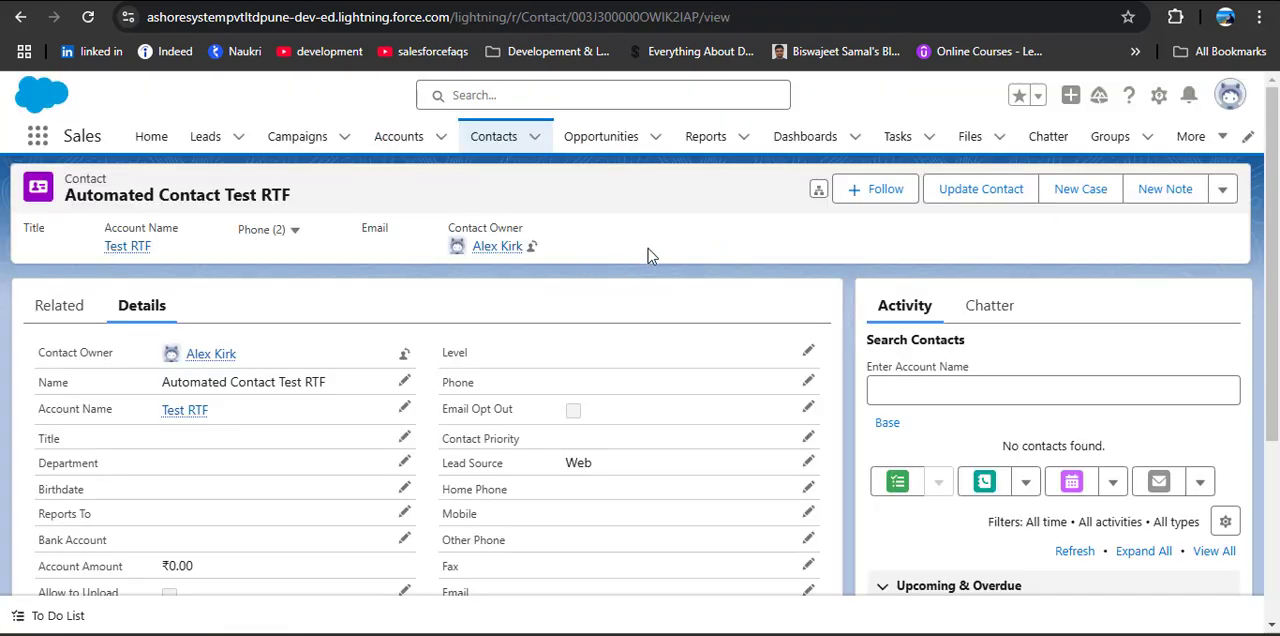
click(398, 136)
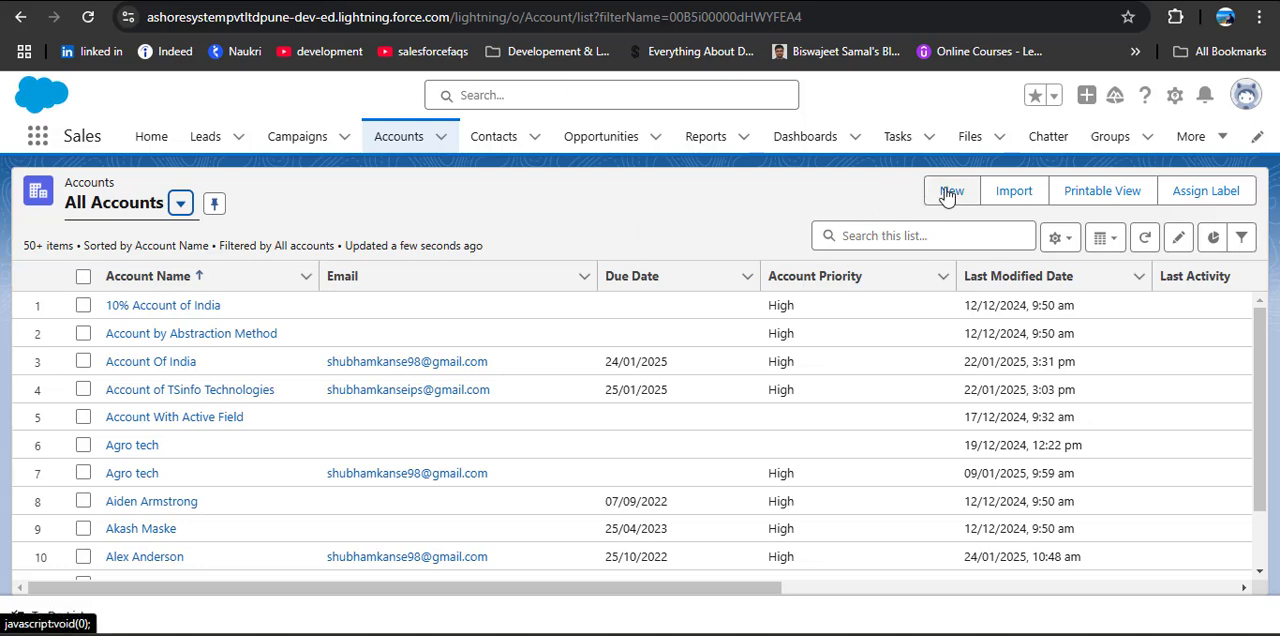
click(947, 193)
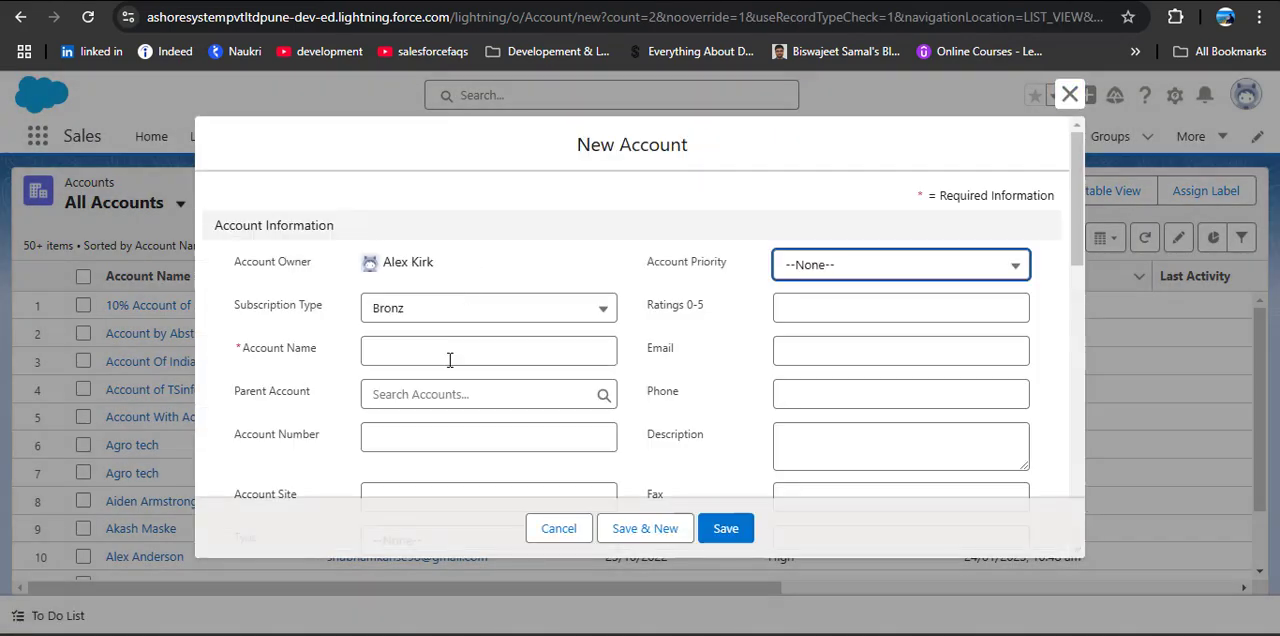
Step: Name the new account Test ALF and RTF and save it
click(452, 349)
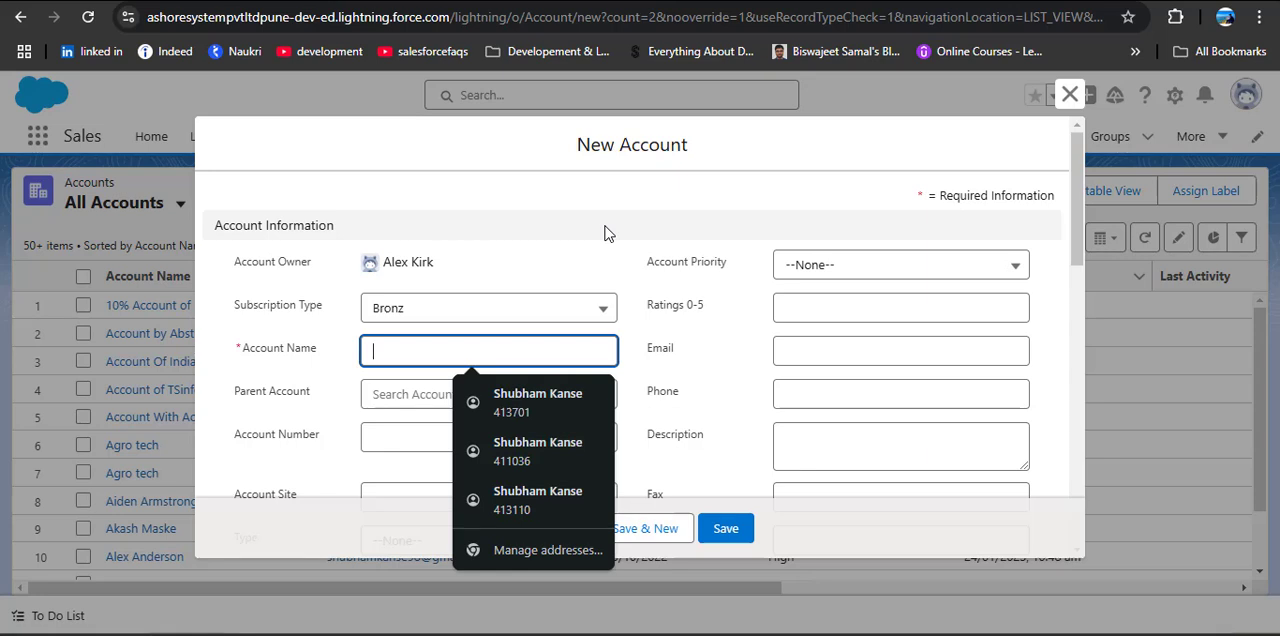
text(Te)
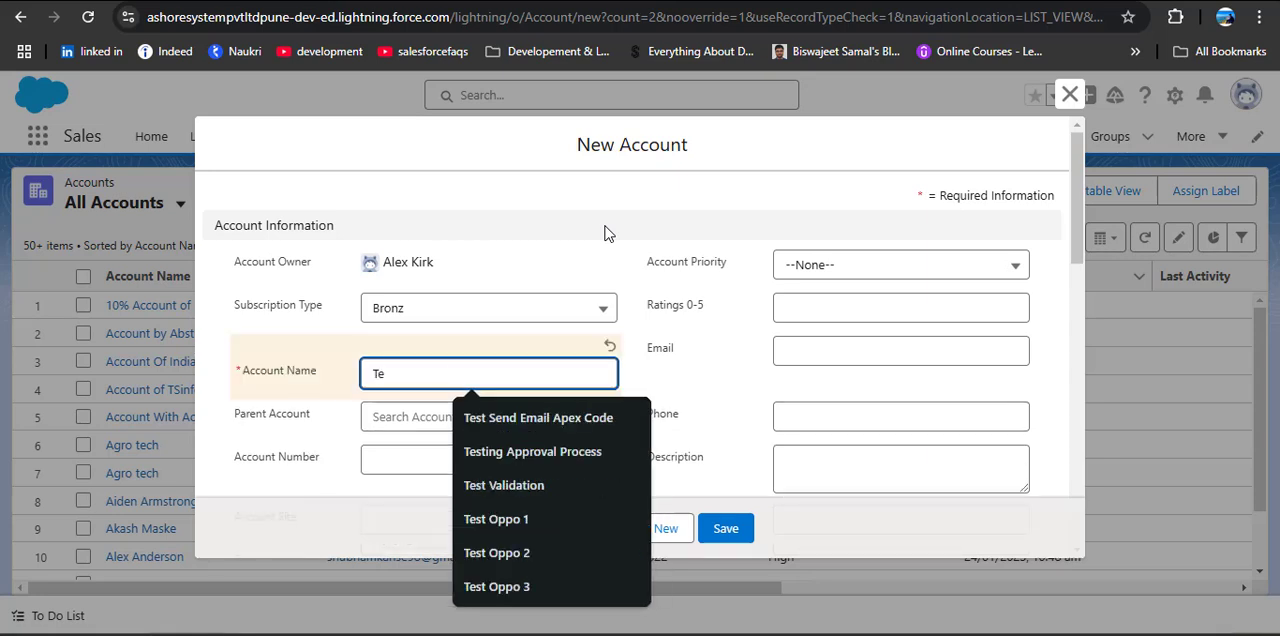
text(st AT)
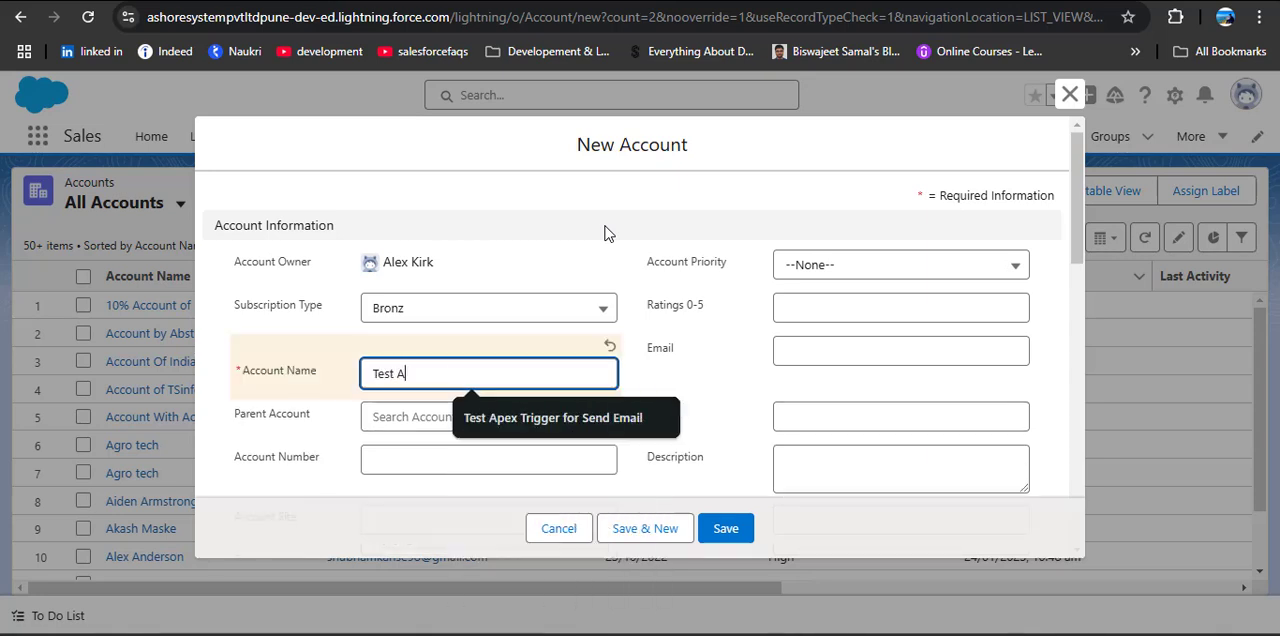
key(BackSpace)
key(BackSpace)
key(BackSpace)
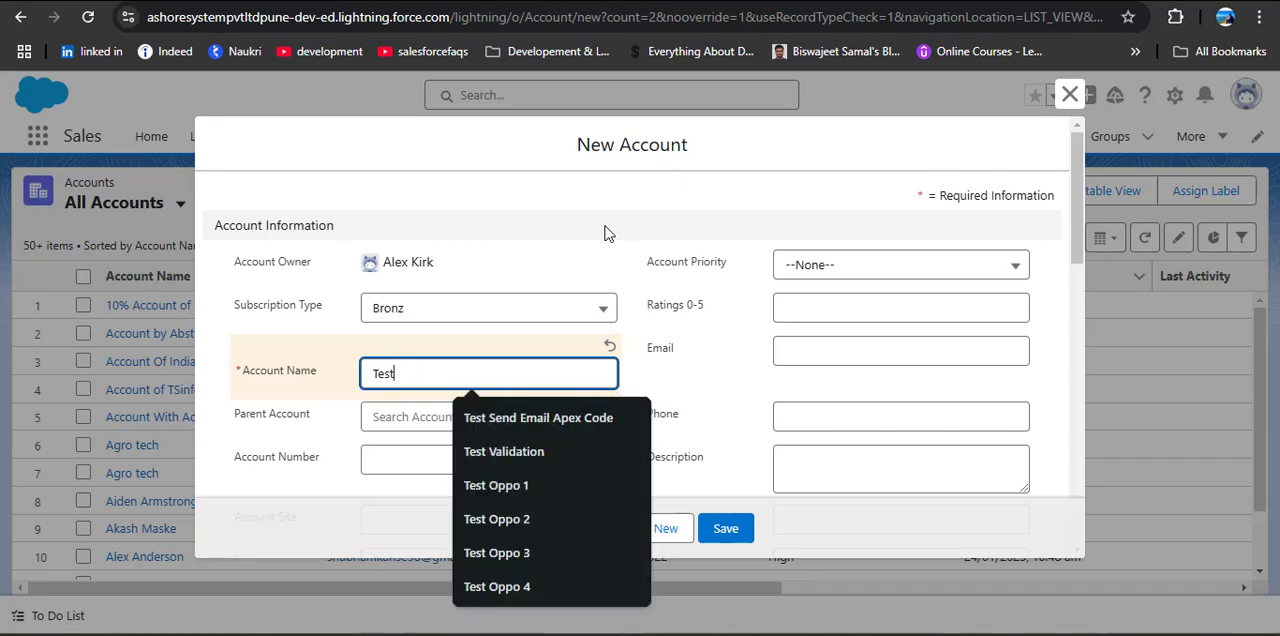
key(BackSpace)
key(BackSpace)
key(BackSpace)
key(BackSpace)
text(T)
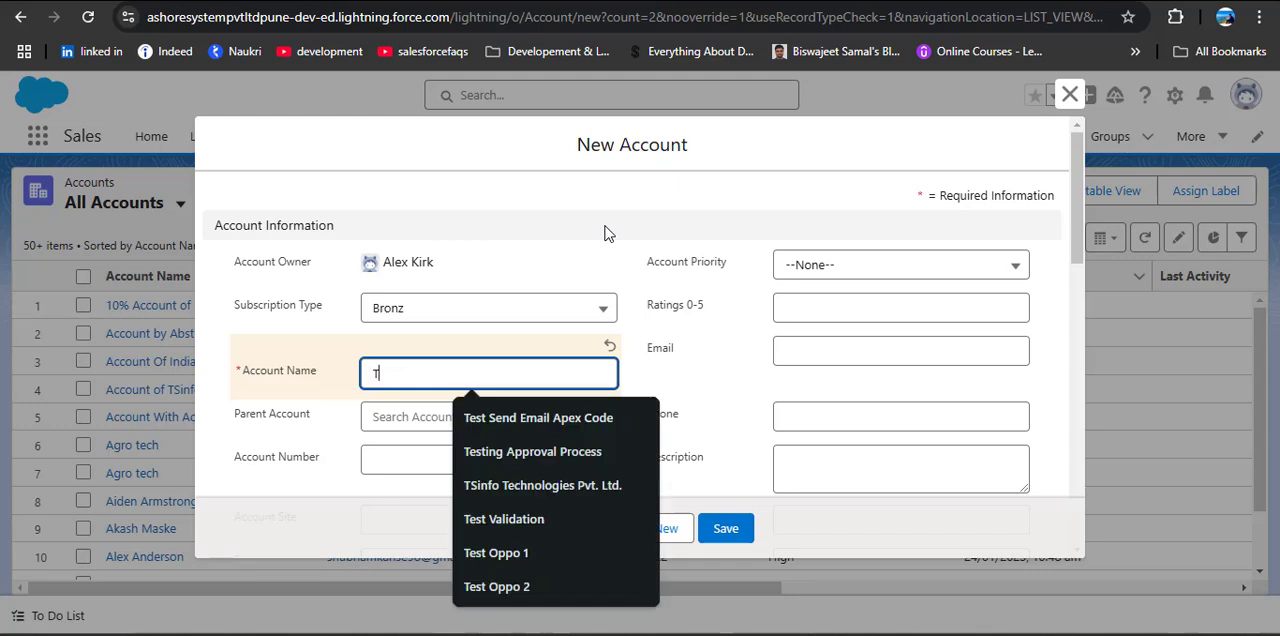
text(est AL)
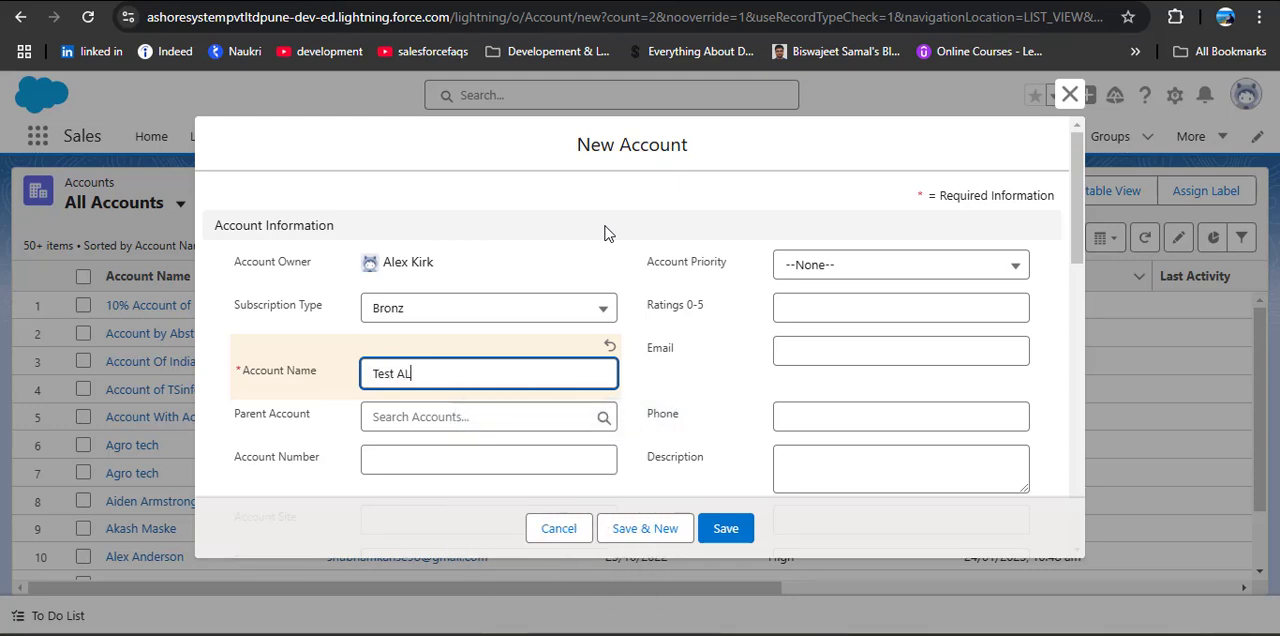
text(F and RTF)
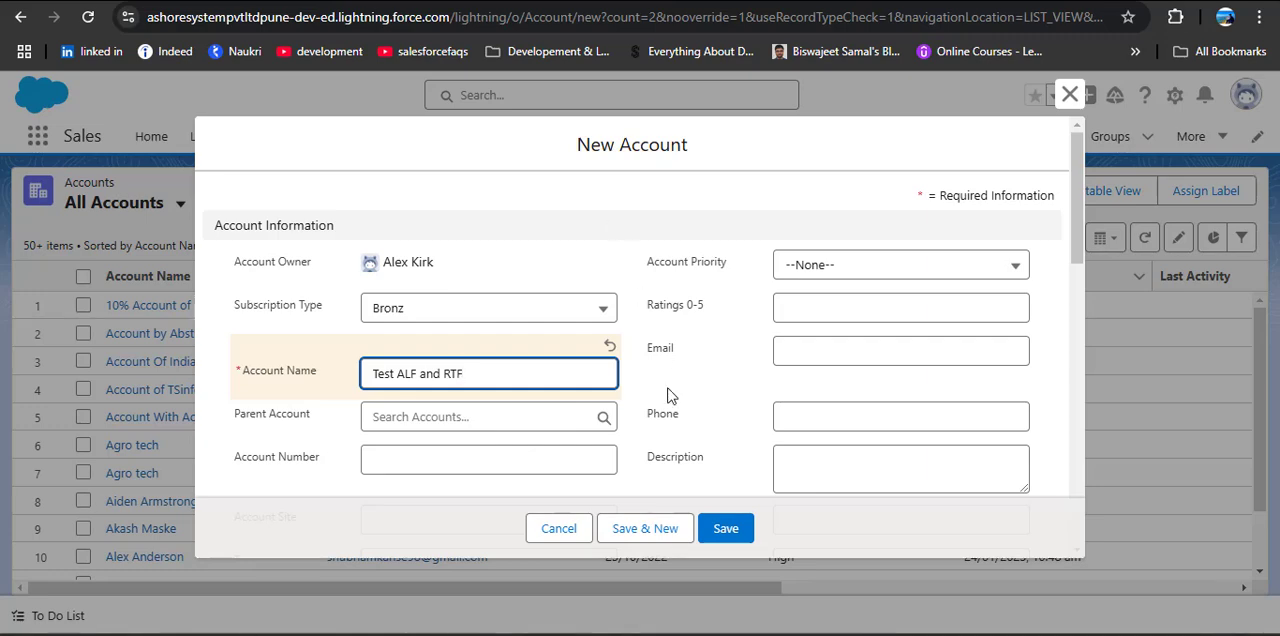
click(724, 530)
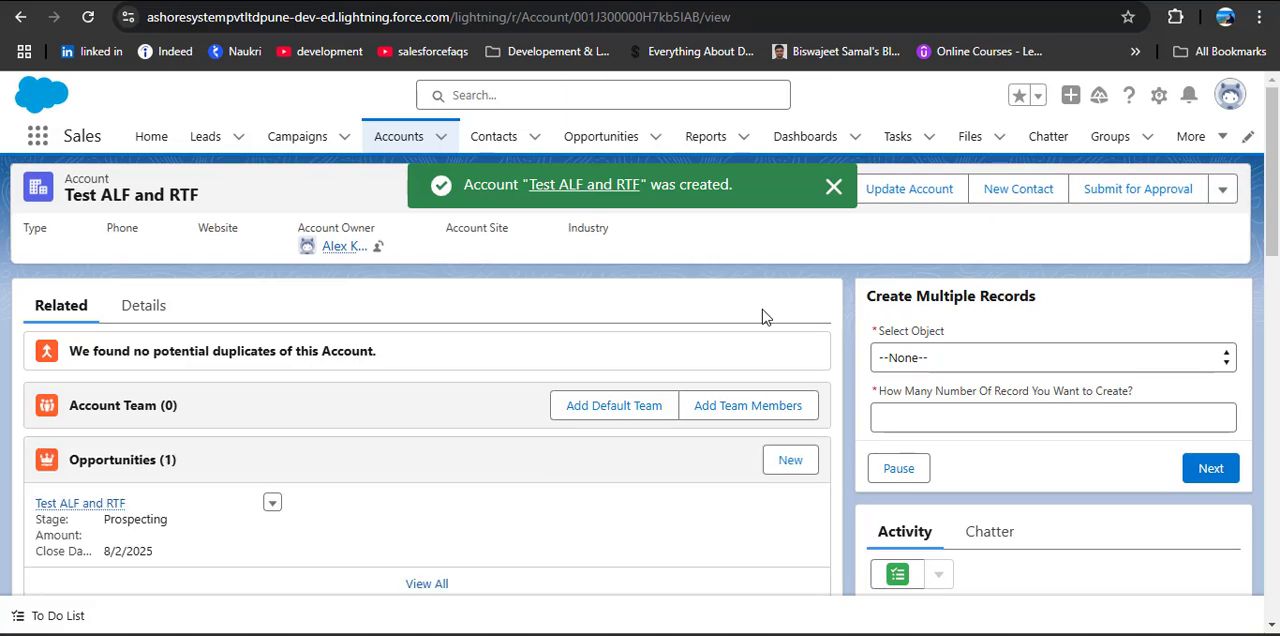
Step: Show the New This Week contacts and open the Automated Contact Test ALF and RTF record
click(496, 140)
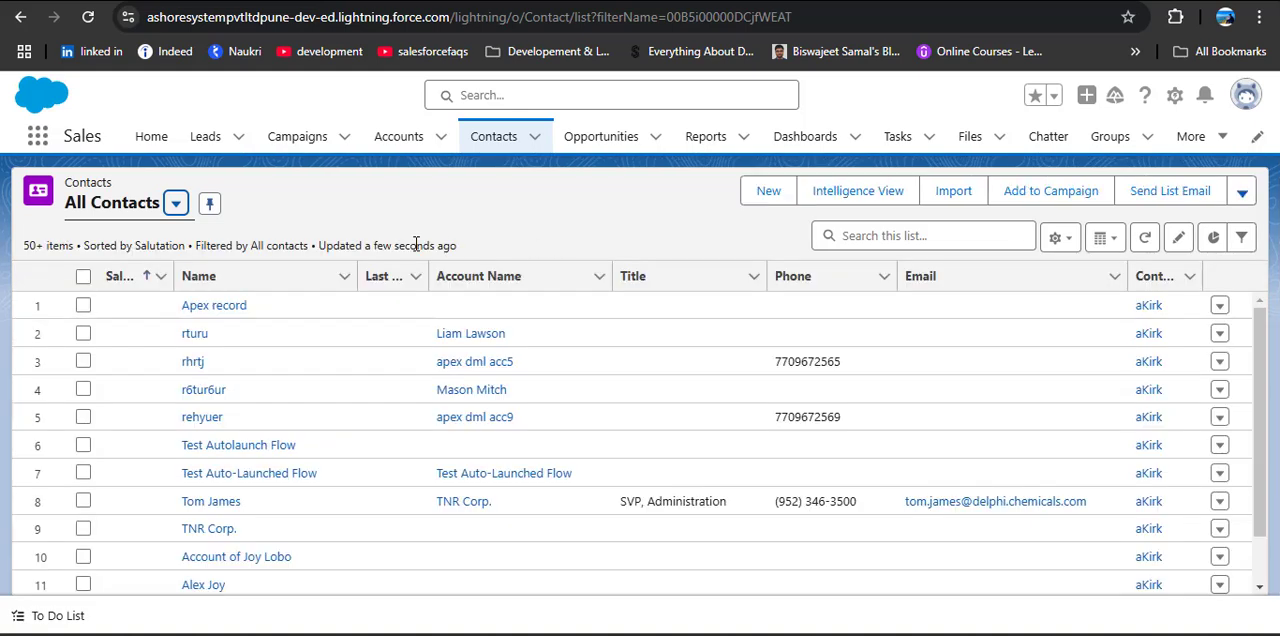
click(176, 204)
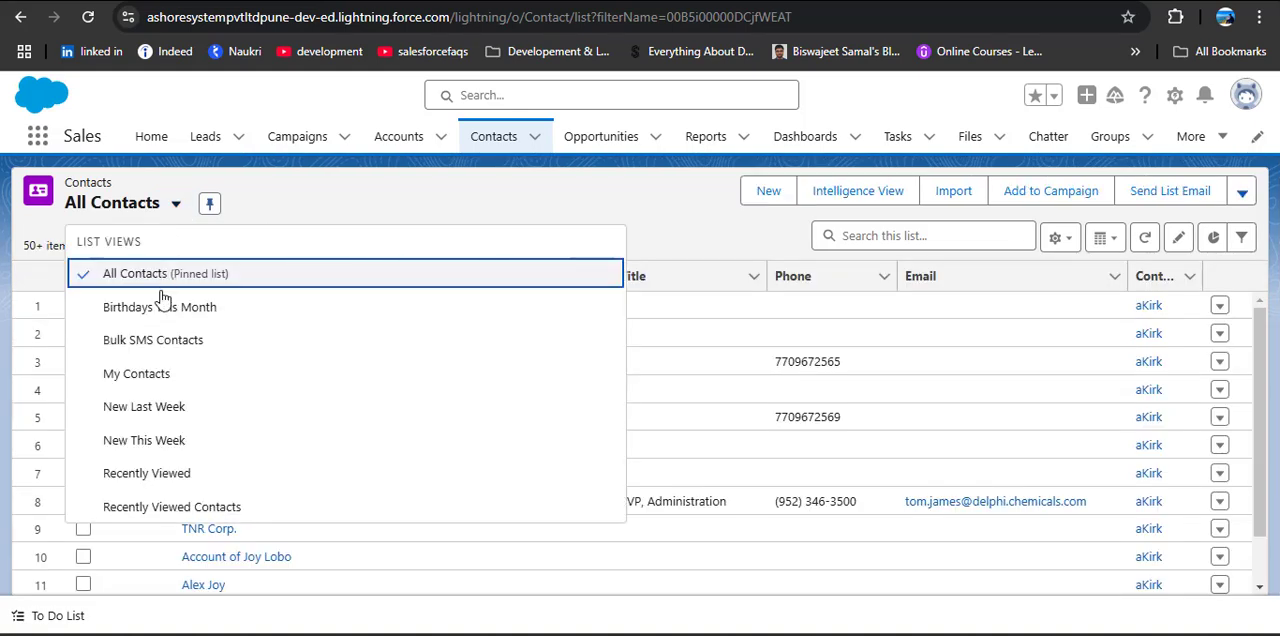
click(148, 441)
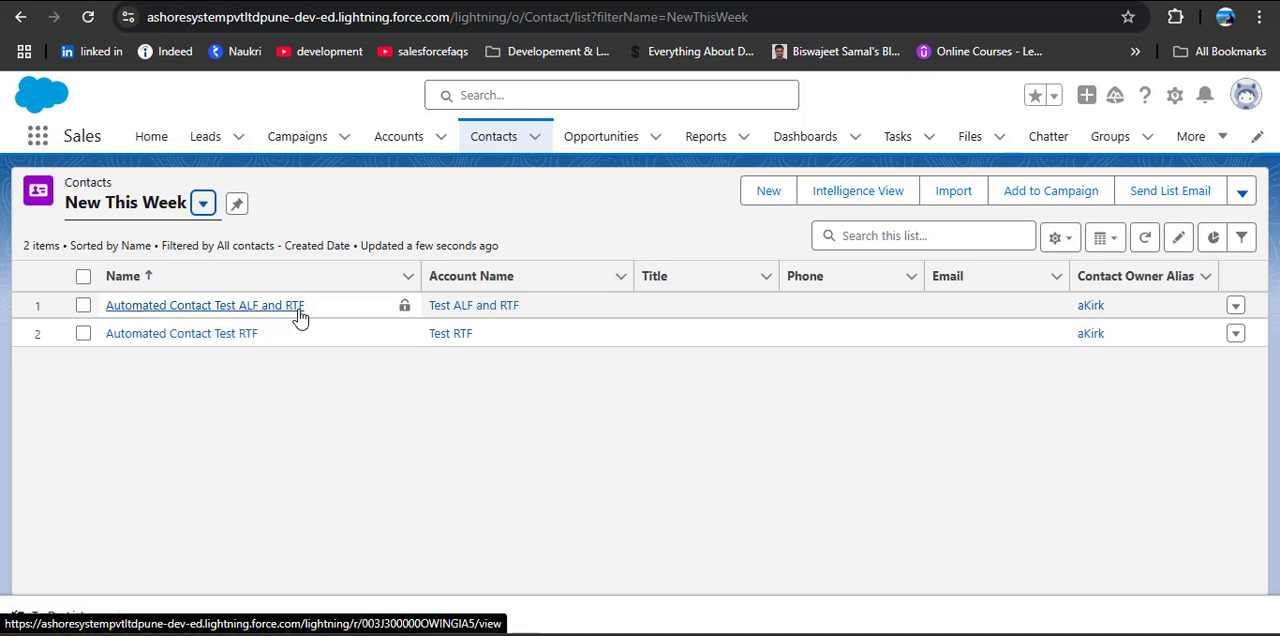
click(265, 312)
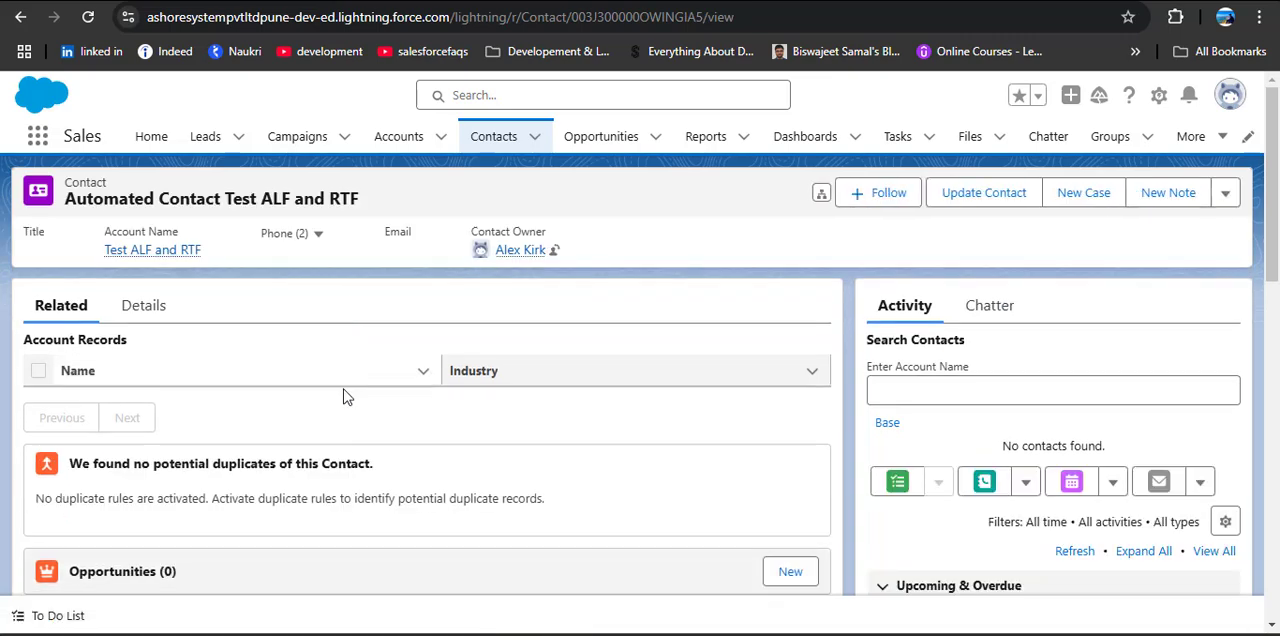
Step: Examine the contact's details, checking its name, account name and lead source
click(145, 308)
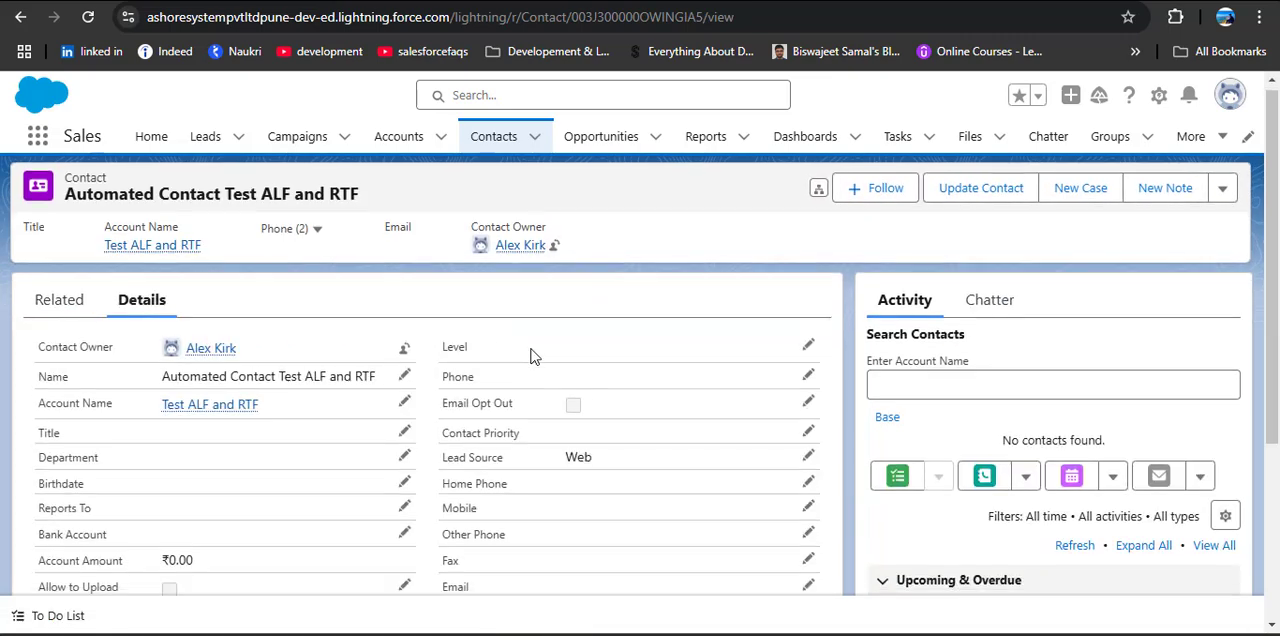
scroll(531, 349, down, 1)
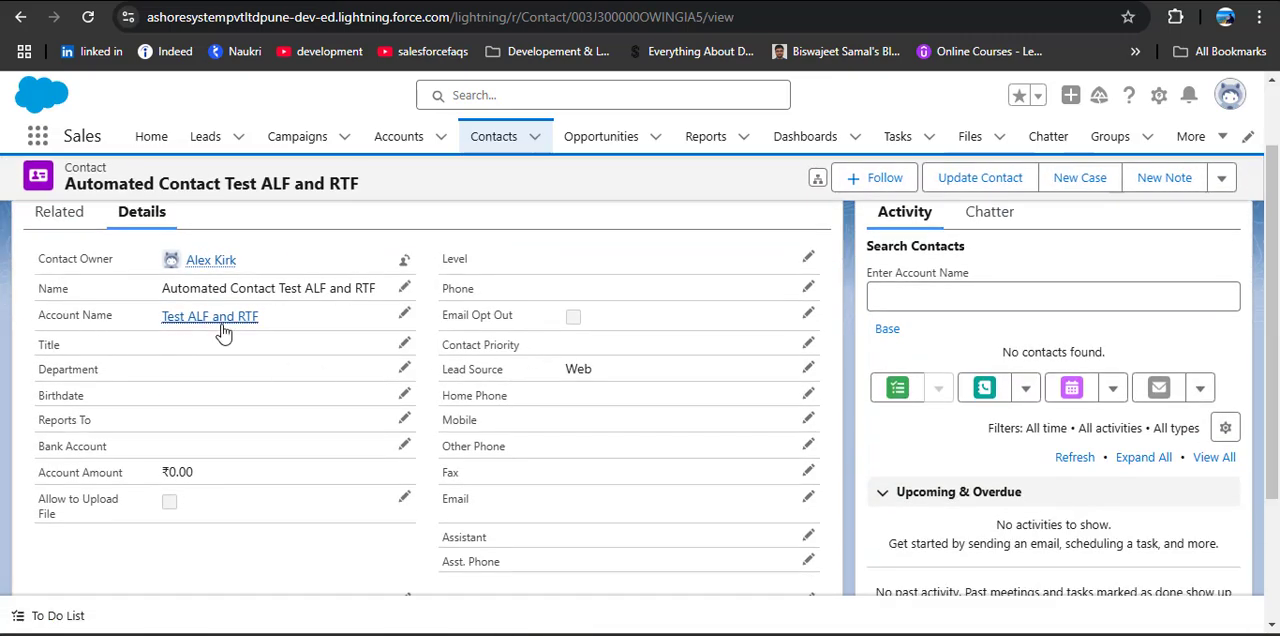
double_click(43, 289)
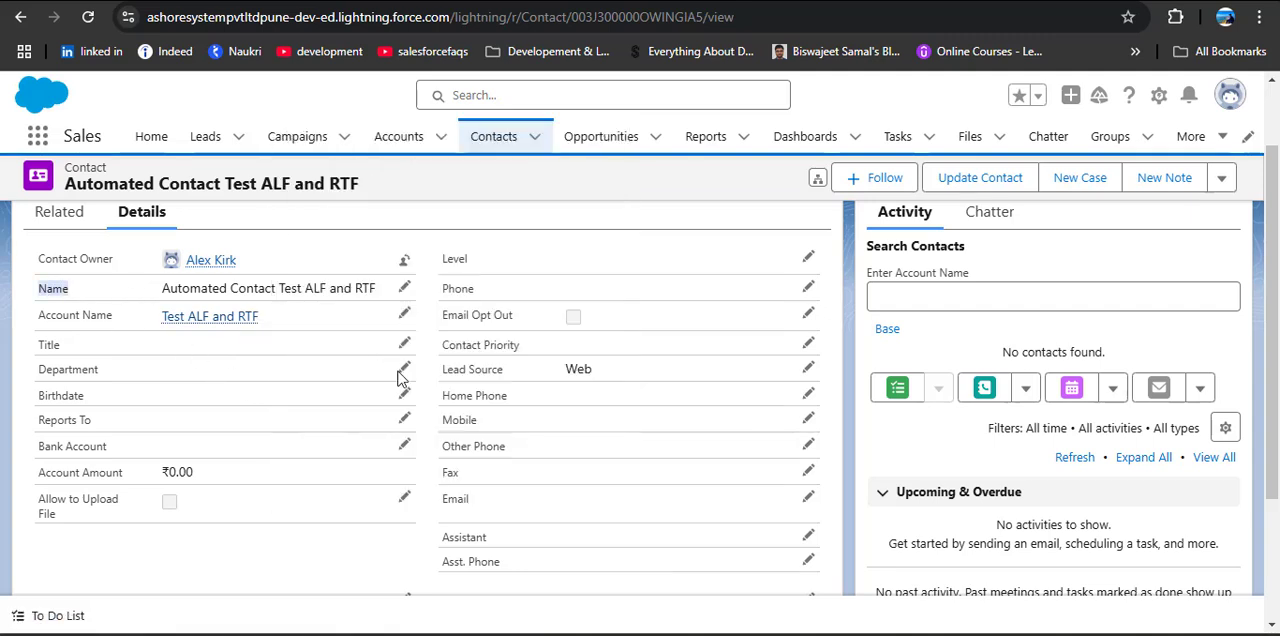
drag(437, 370, 525, 390)
click(329, 423)
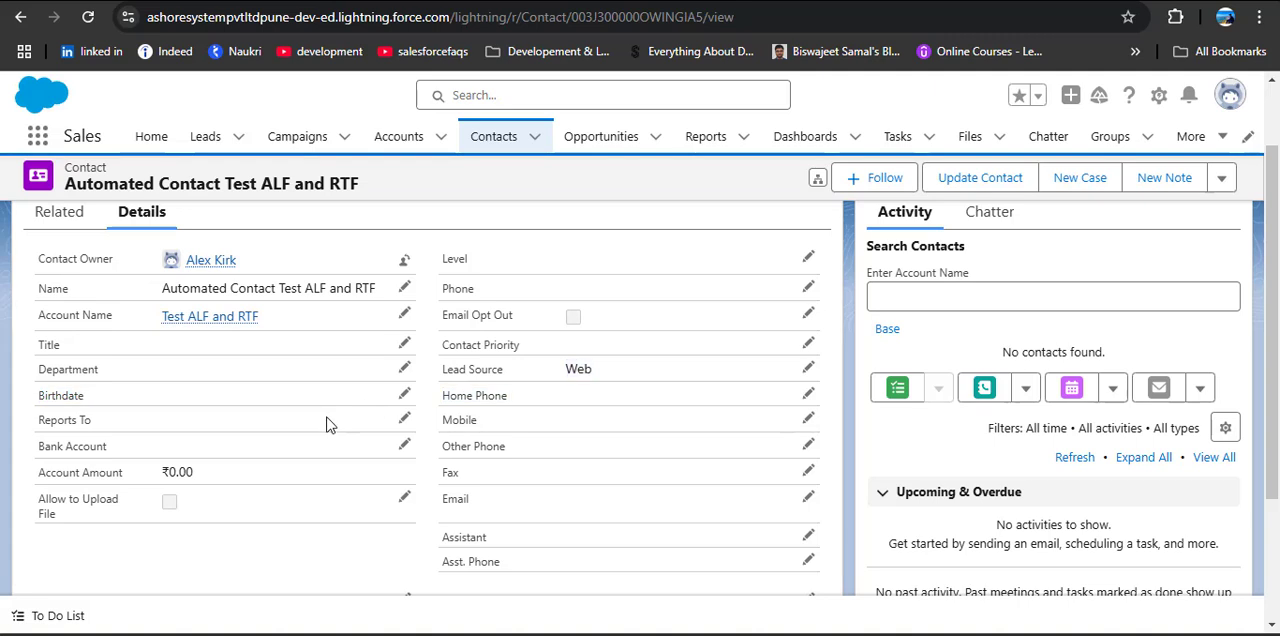
scroll(577, 395, up, 1)
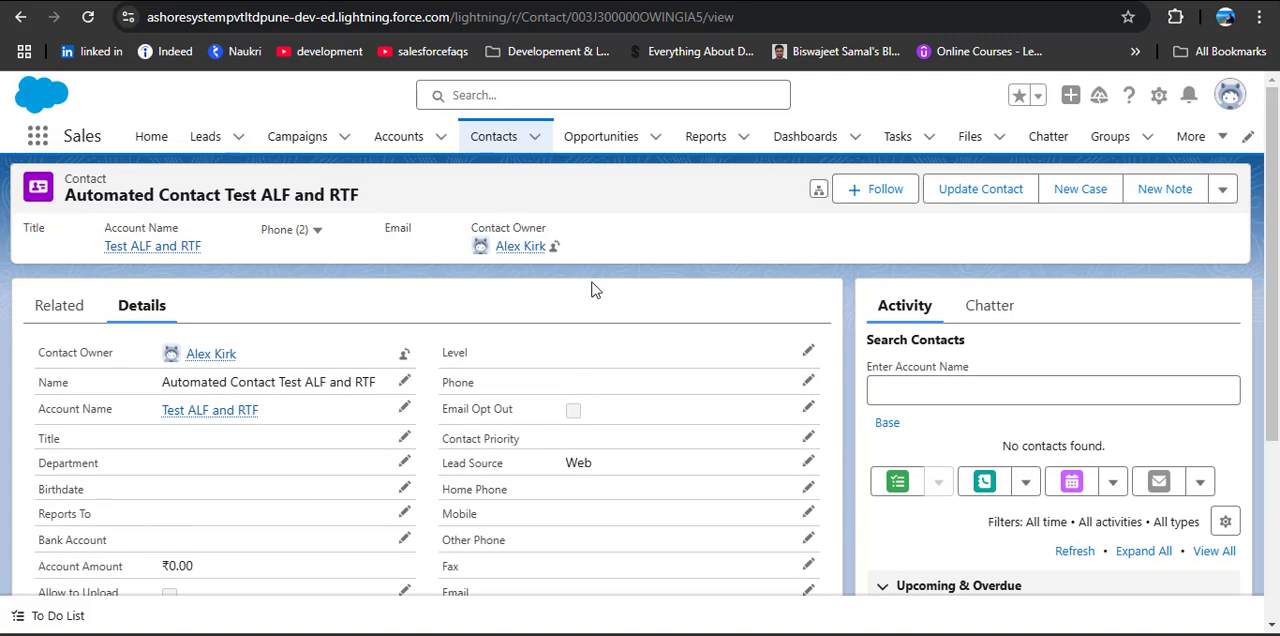
Step: Show the New This Week opportunities and open the Test ALF and RTF opportunity
click(604, 140)
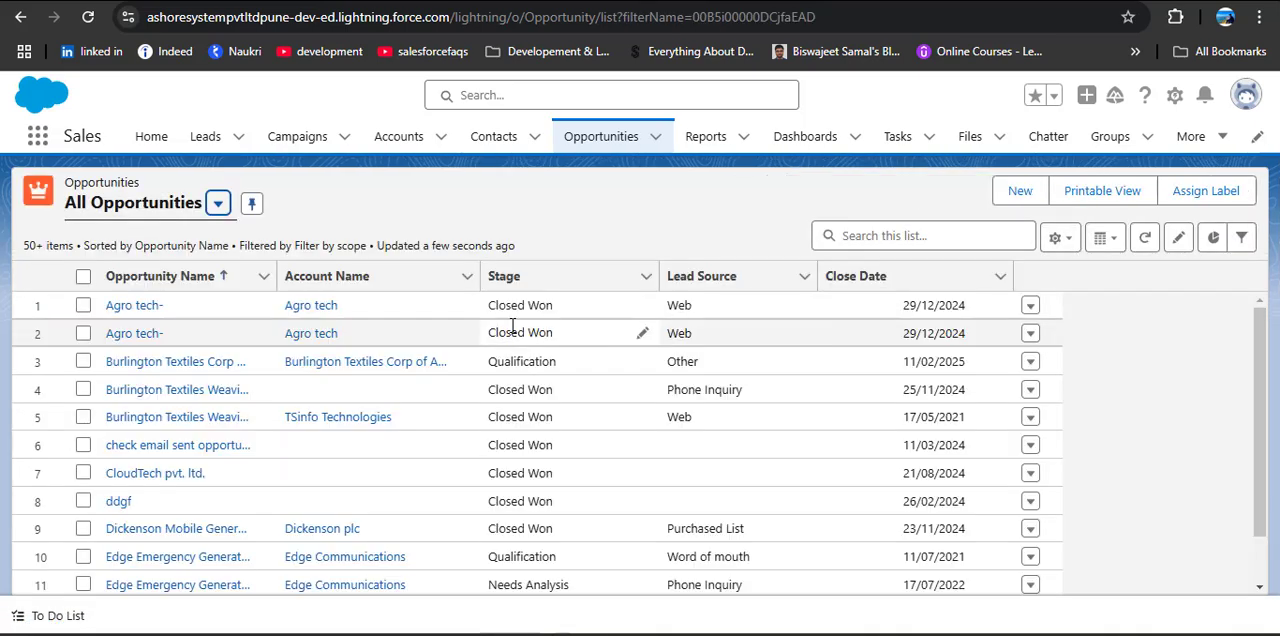
click(192, 214)
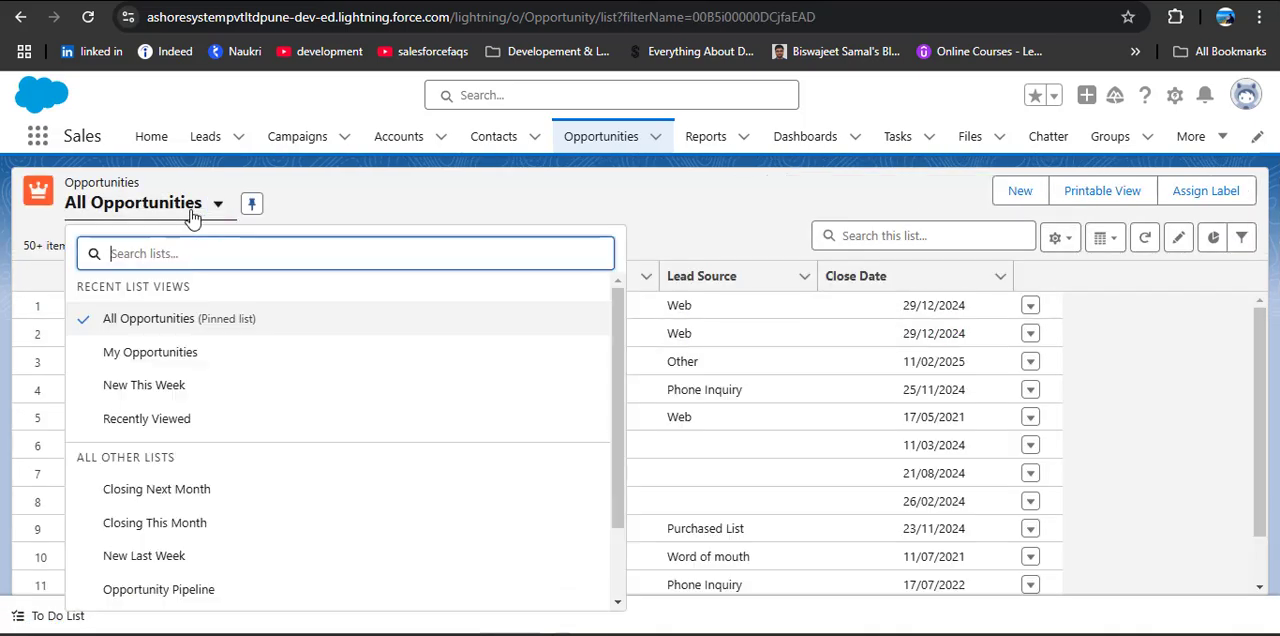
click(178, 389)
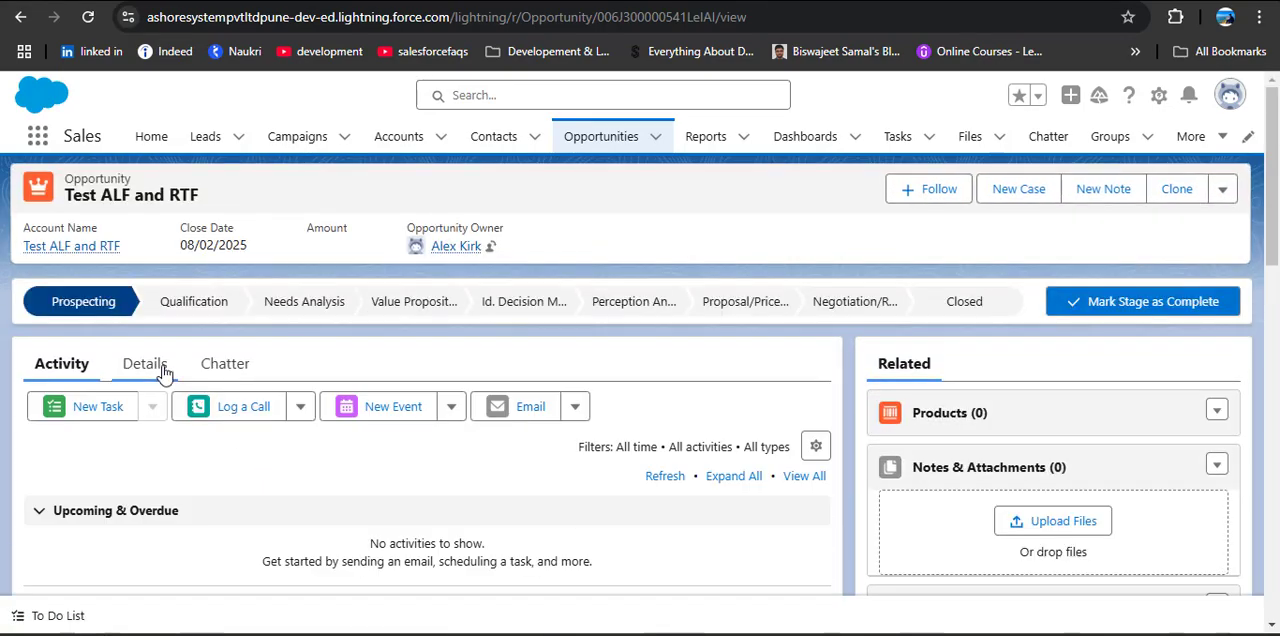
click(160, 366)
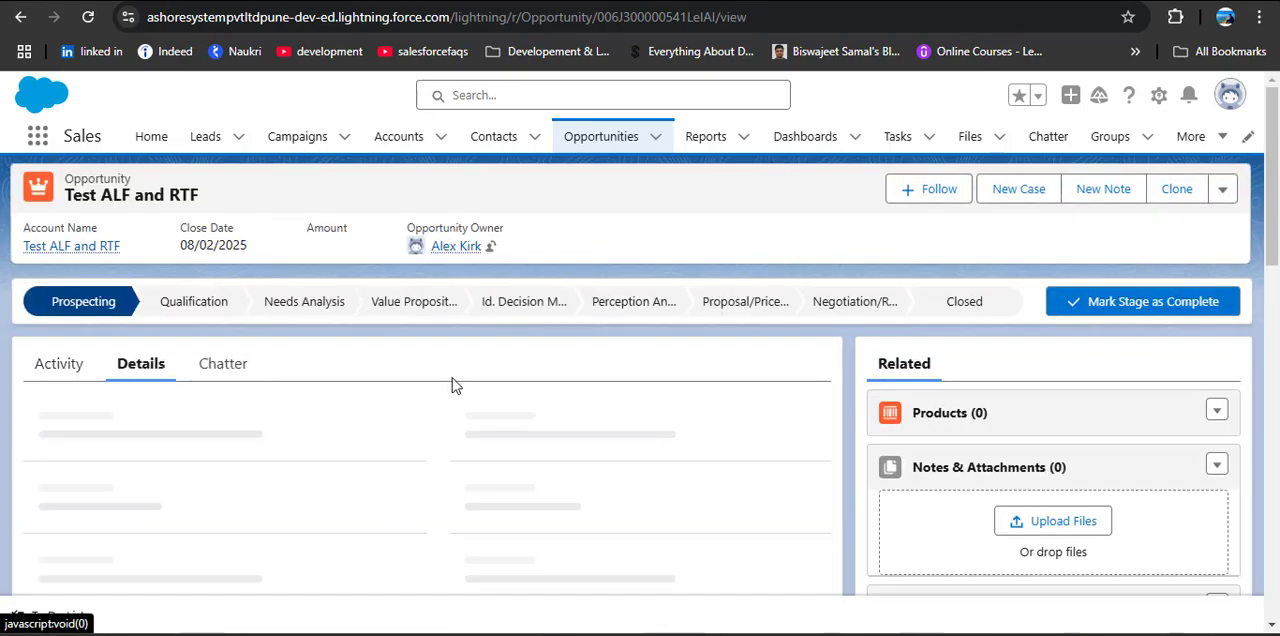
Step: Examine the opportunity's details and check its close date against today's date in the system calendar
scroll(454, 378, down, 1)
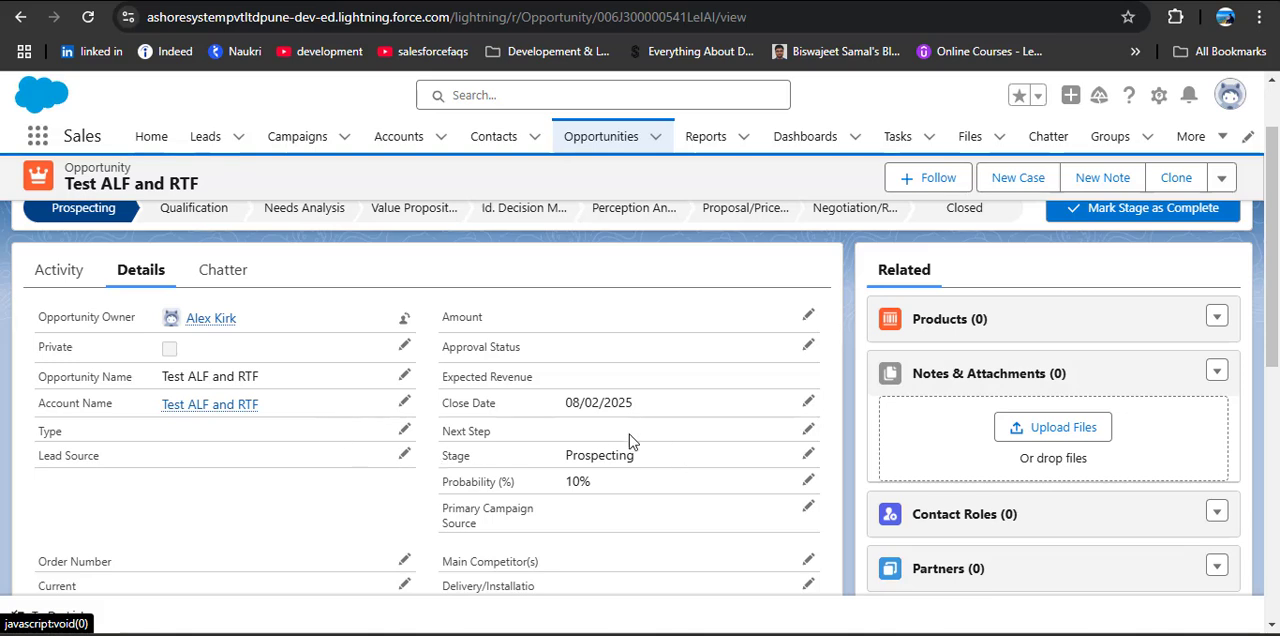
drag(444, 409, 567, 401)
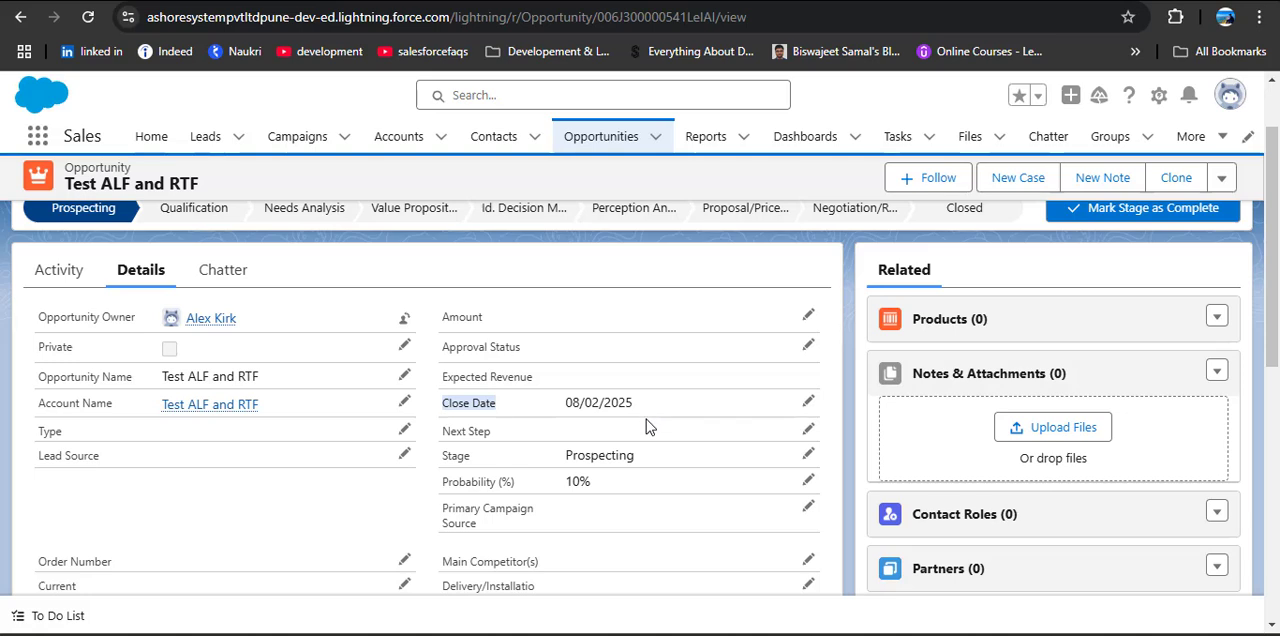
click(1207, 634)
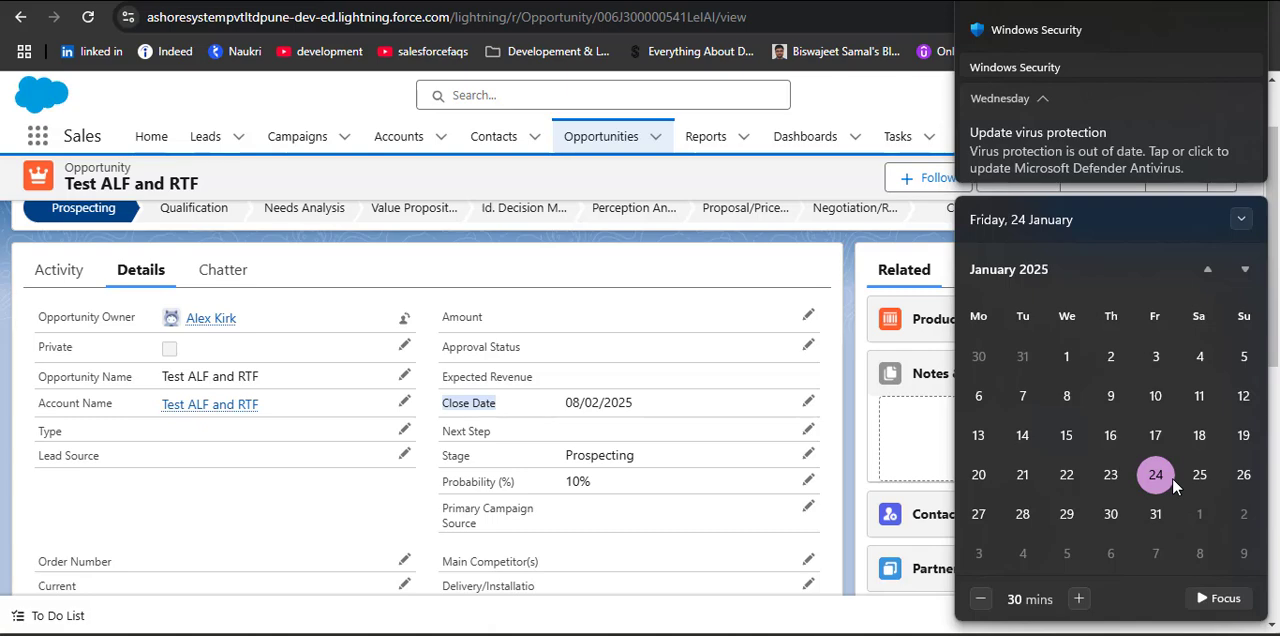
click(616, 424)
scroll(586, 446, down, 2)
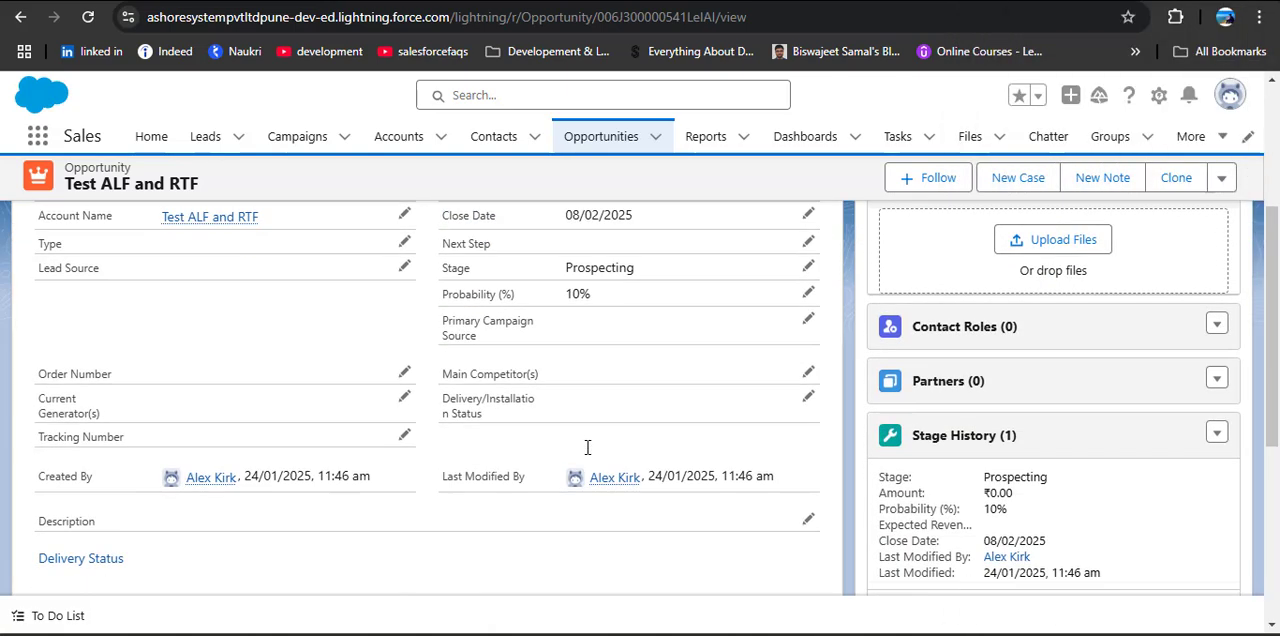
scroll(592, 468, up, 1)
scroll(592, 468, up, 2)
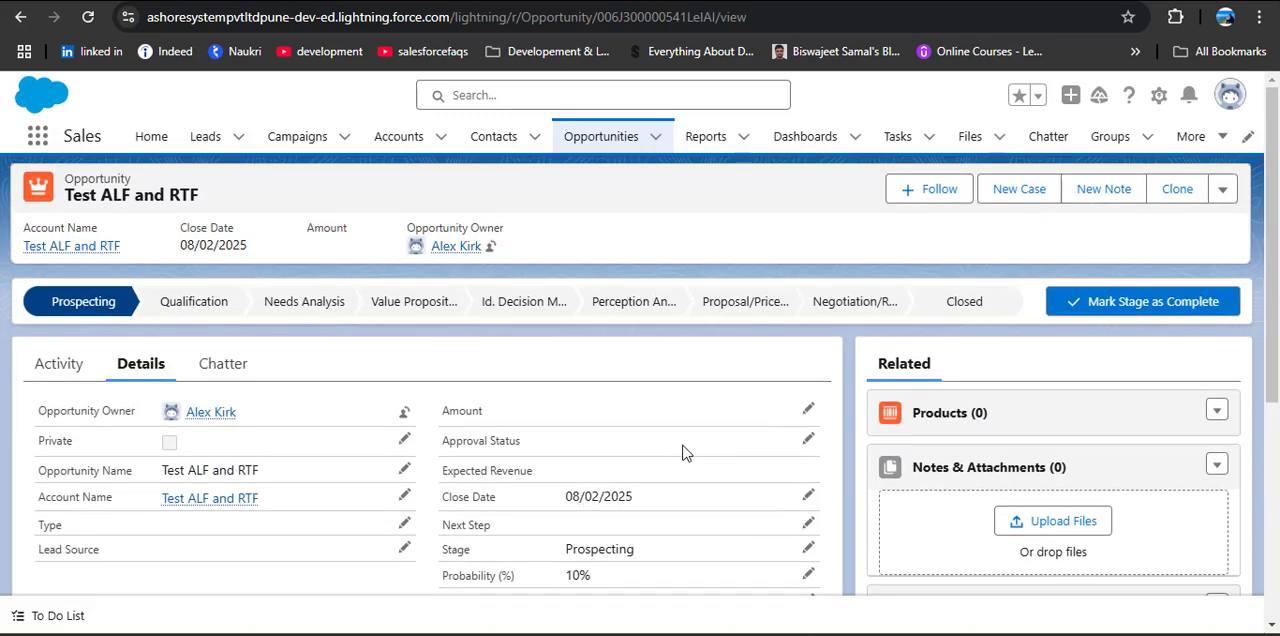